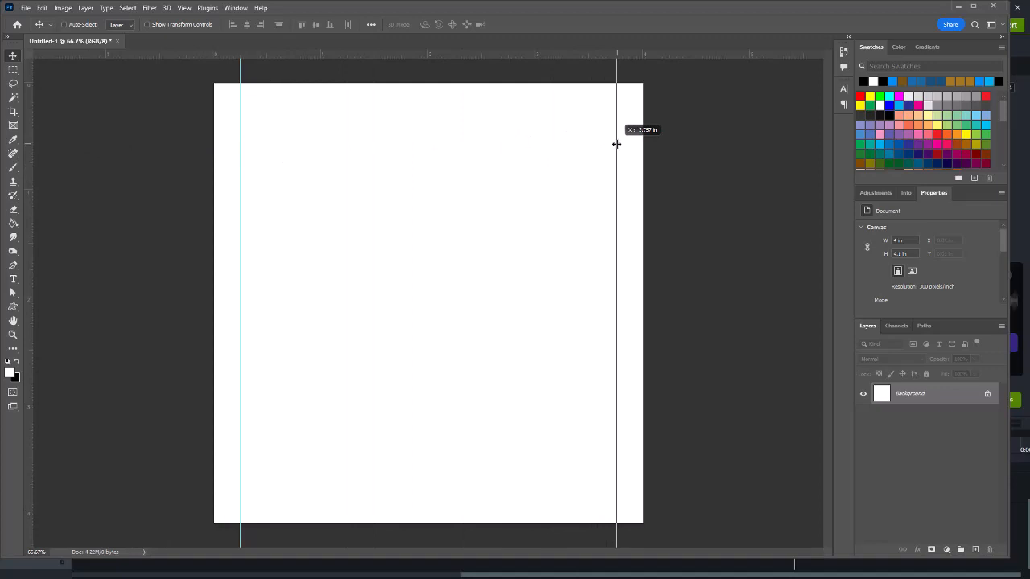
Add a right vertical guide at about 3.76 in and upper and lower horizontal guides, with the ruler origin at the upper-left guide intersection
{"action": "left_click_drag", "start_coordinate": [616, 144], "coordinate": [617, 144]}
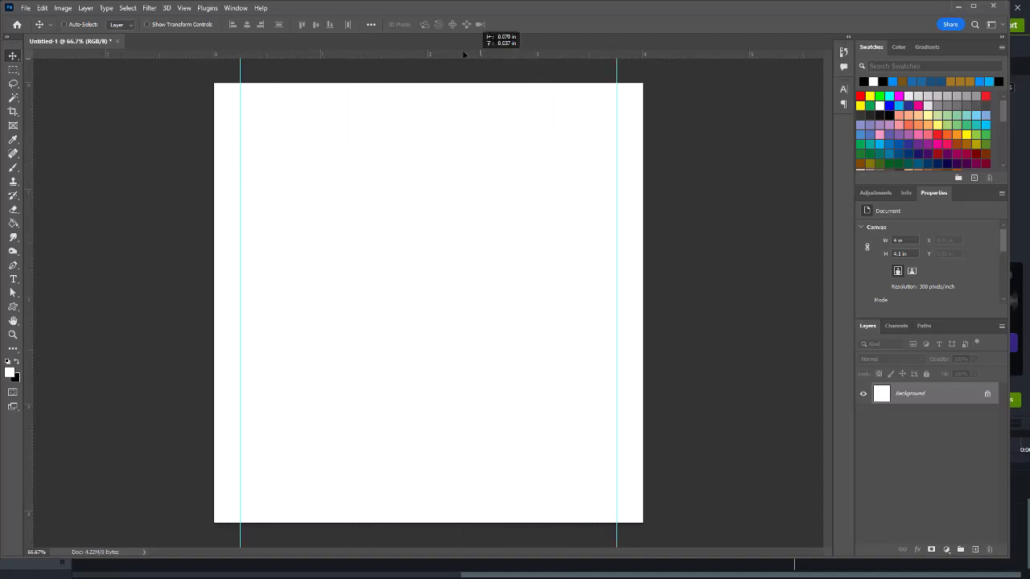
{"action": "left_click_drag", "start_coordinate": [463, 55], "coordinate": [394, 110]}
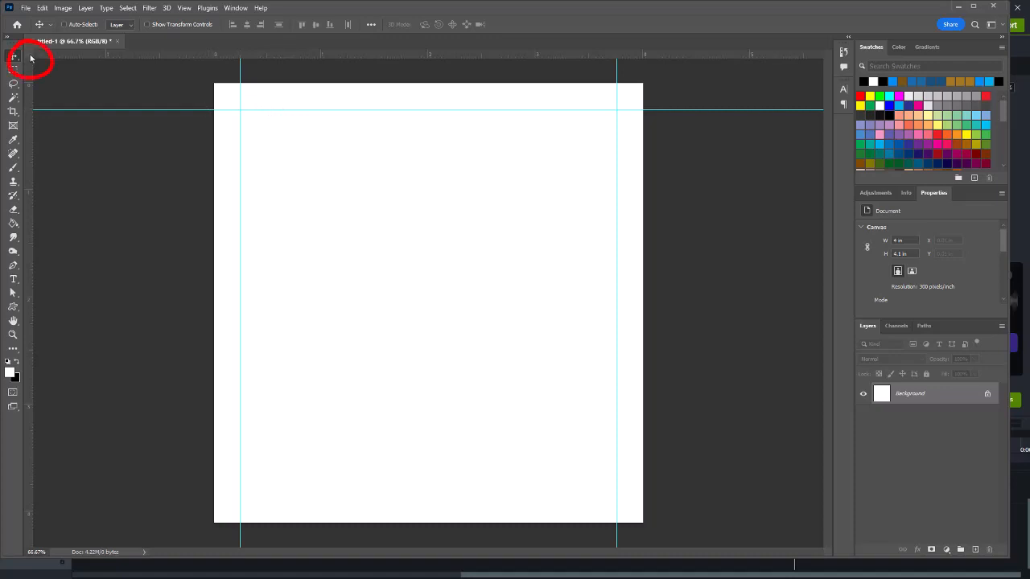
{"action": "mouse_move", "coordinate": [30, 57]}
{"action": "left_mouse_down"}
{"action": "mouse_move", "coordinate": [91, 81]}
{"action": "mouse_move", "coordinate": [251, 96]}
{"action": "mouse_move", "coordinate": [240, 110]}
{"action": "left_mouse_up"}
{"action": "left_click_drag", "start_coordinate": [265, 60], "coordinate": [288, 421]}
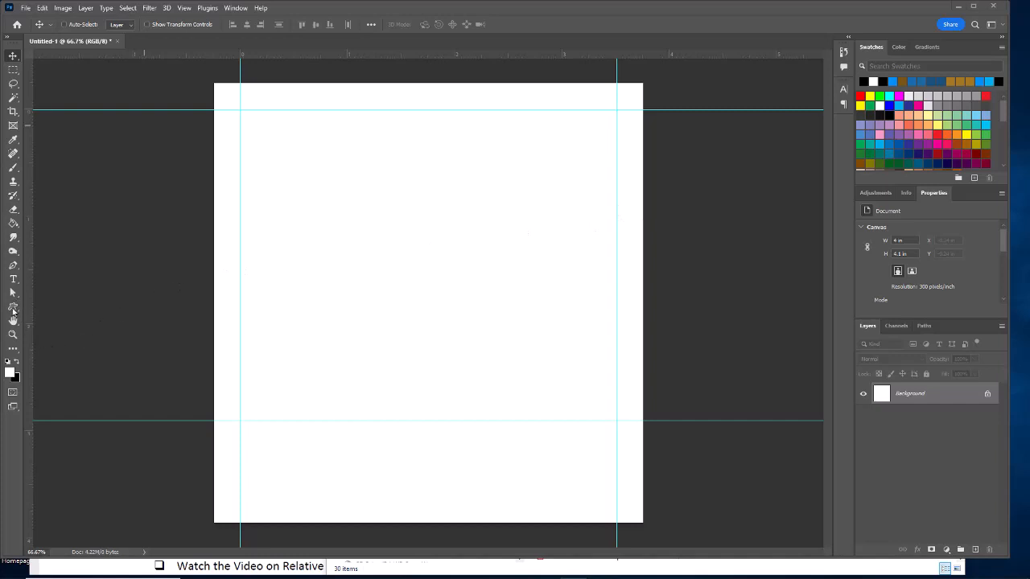
Reset the default colors and set the foreground color to bright red, f70f0f
{"action": "left_click", "coordinate": [15, 310]}
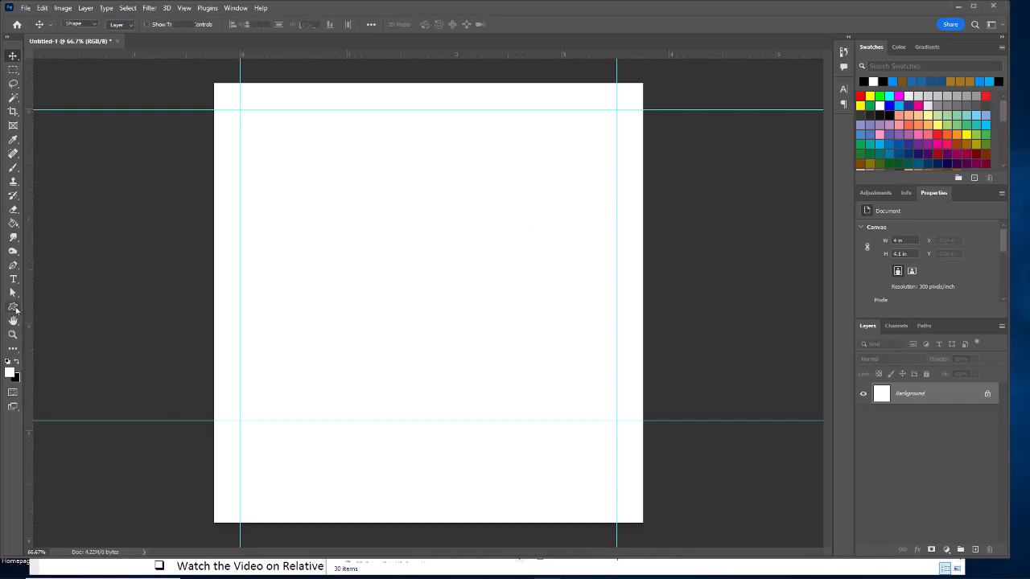
{"action": "right_click", "coordinate": [15, 310]}
{"action": "left_click", "coordinate": [50, 310]}
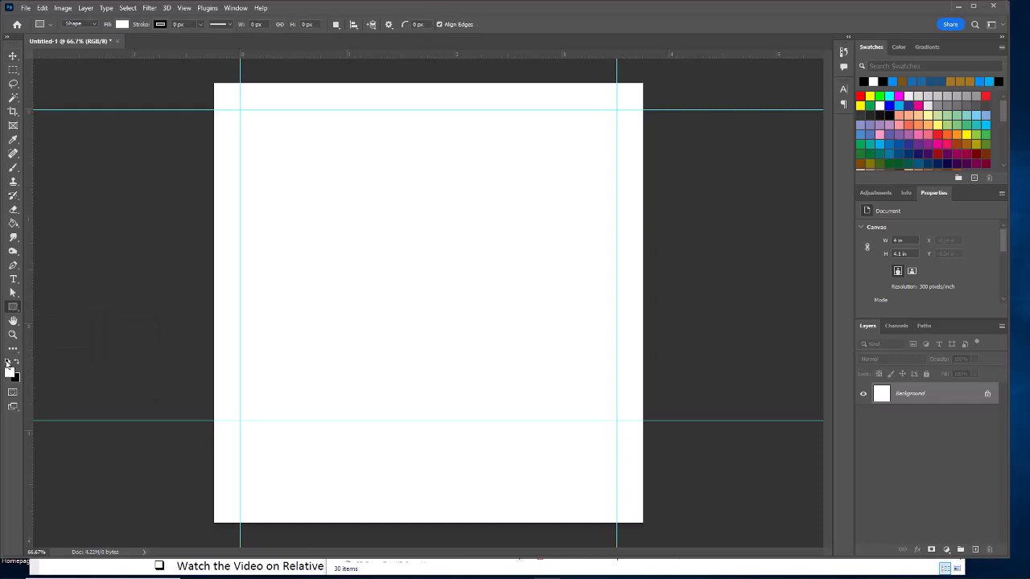
{"action": "left_click", "coordinate": [7, 364]}
{"action": "key", "text": "a"}
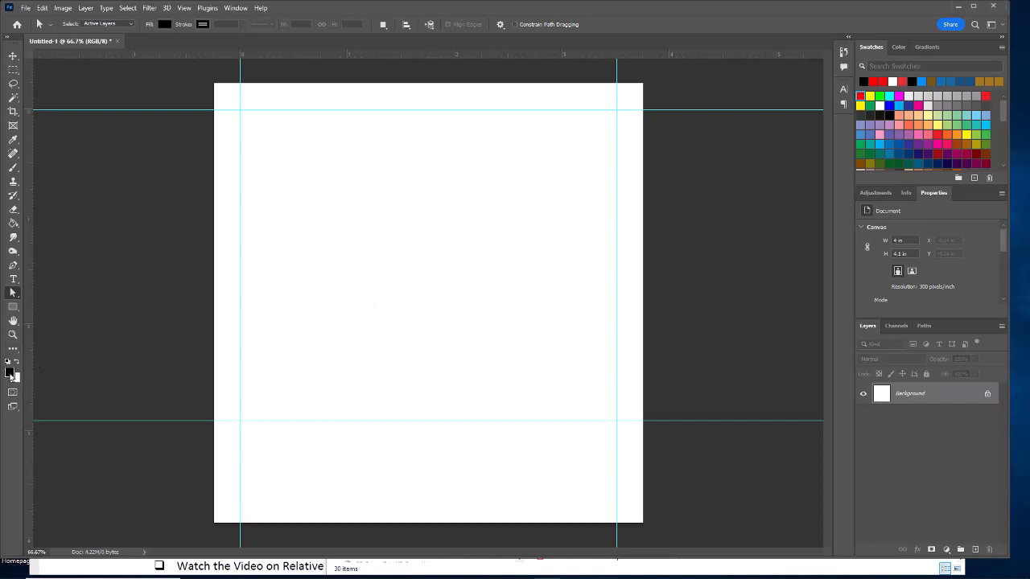
{"action": "left_click", "coordinate": [9, 371]}
{"action": "left_click", "coordinate": [626, 299]}
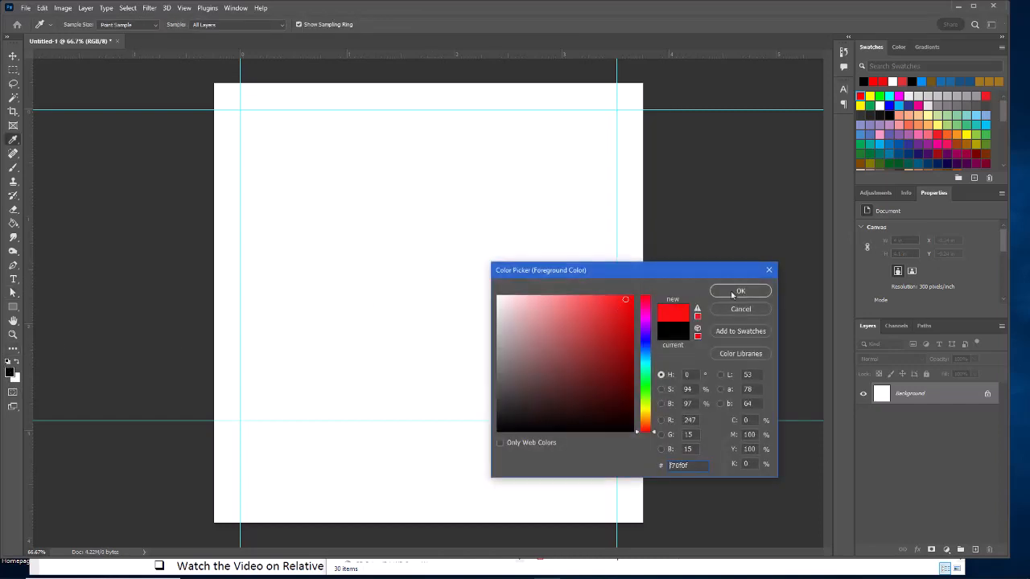
{"action": "left_click", "coordinate": [735, 293]}
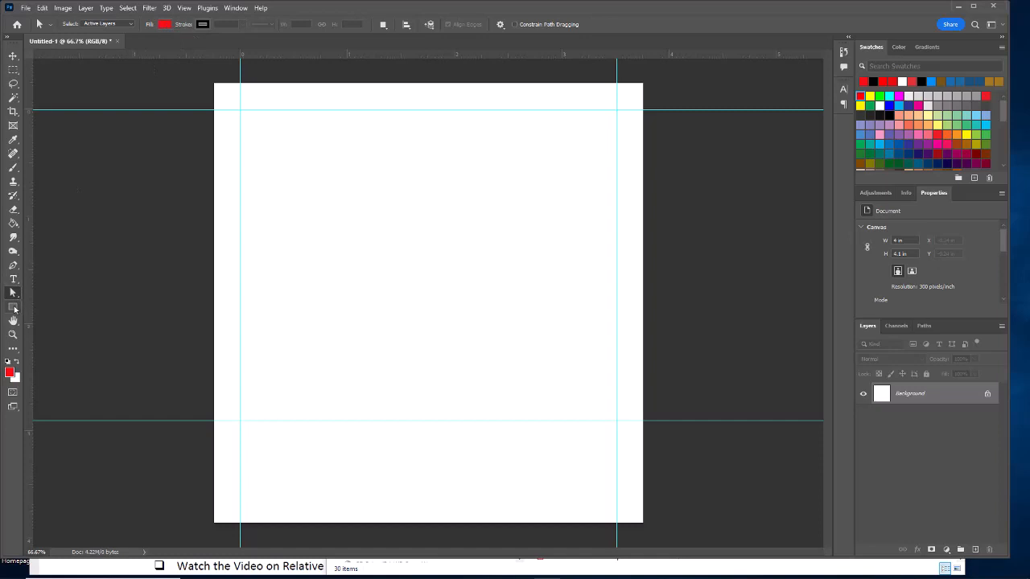
Draw a red rectangle over the whole canvas and cut out the guide-bounded window with Exclude Overlapping Shapes
{"action": "left_click", "coordinate": [12, 306]}
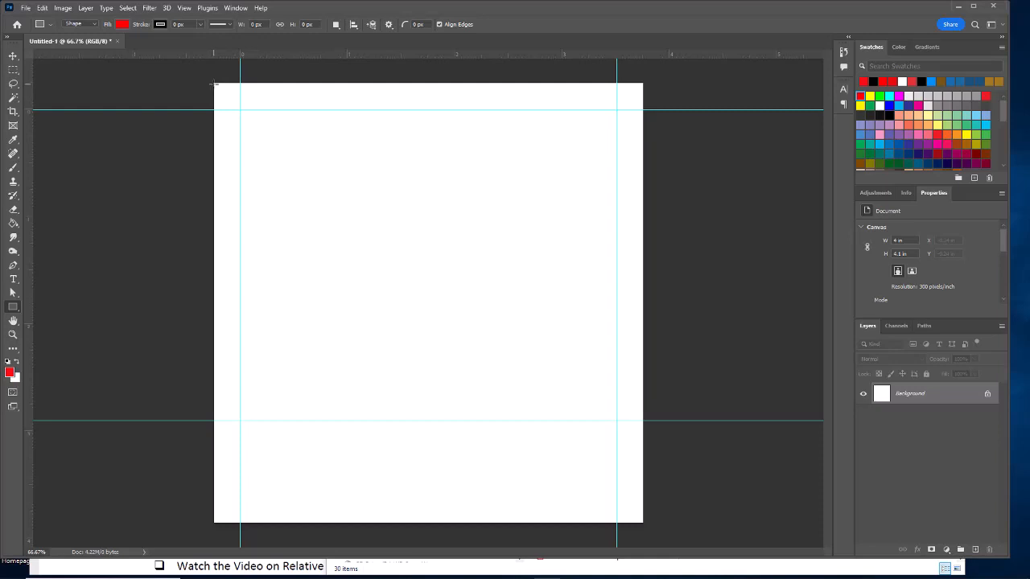
{"action": "left_click_drag", "start_coordinate": [215, 81], "coordinate": [642, 521]}
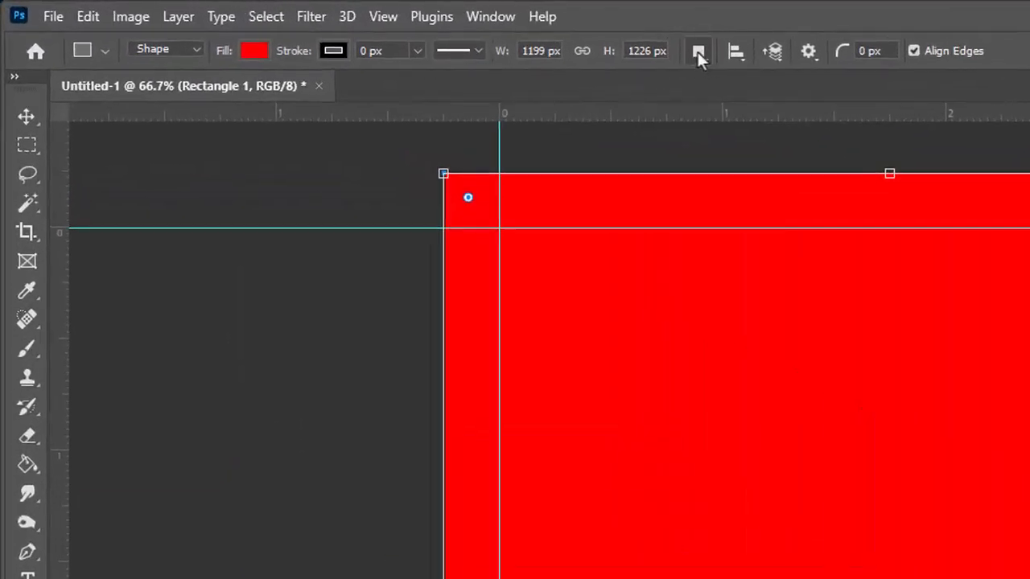
{"action": "left_click", "coordinate": [699, 51]}
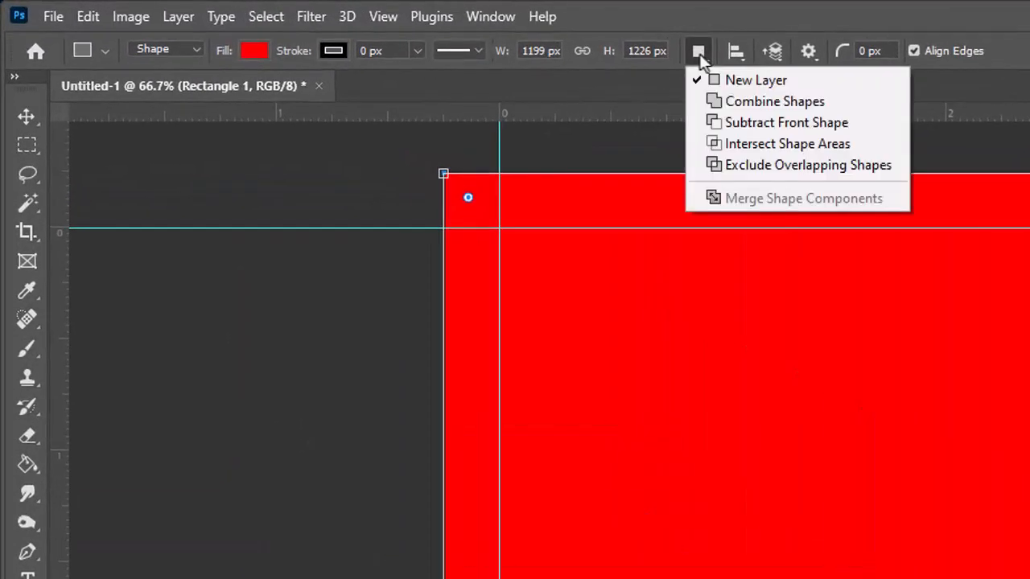
{"action": "left_click", "coordinate": [726, 165]}
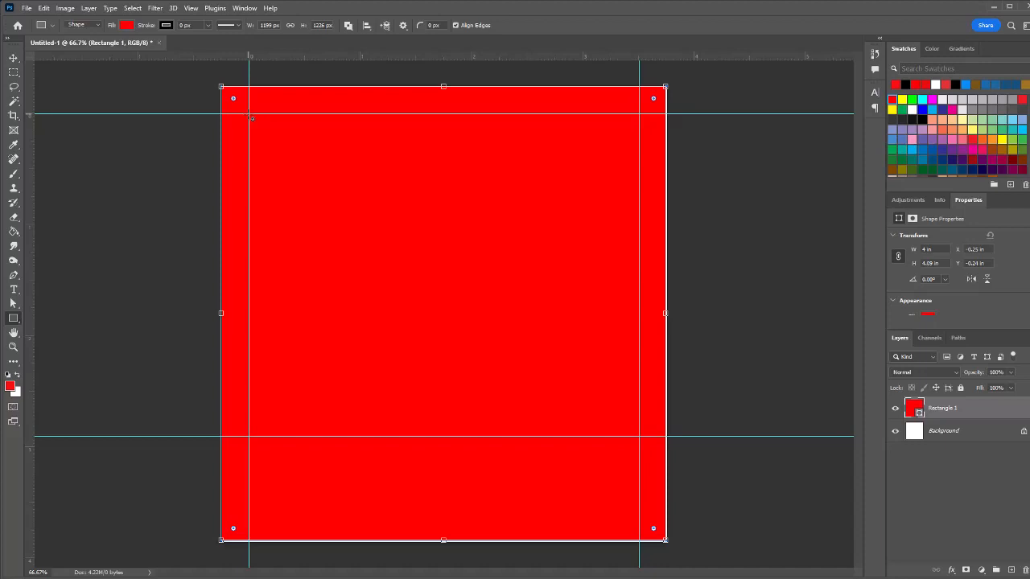
{"action": "left_click_drag", "start_coordinate": [252, 118], "coordinate": [643, 438]}
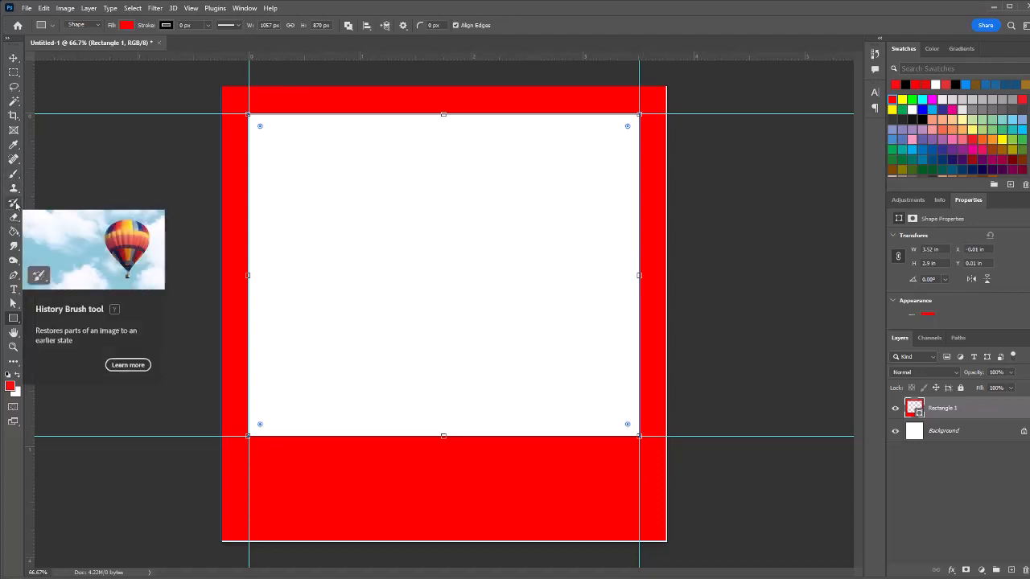
Define the red frame's path as a custom shape named Polaroid Frame 2, and delete the Rectangle 1 layer
{"action": "left_click", "coordinate": [15, 304]}
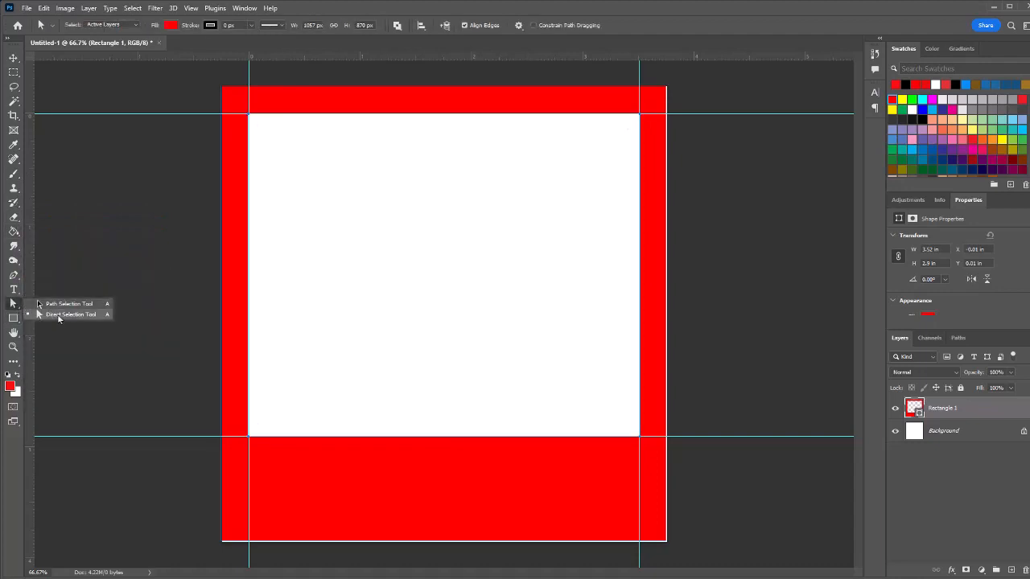
{"action": "left_click", "coordinate": [58, 315]}
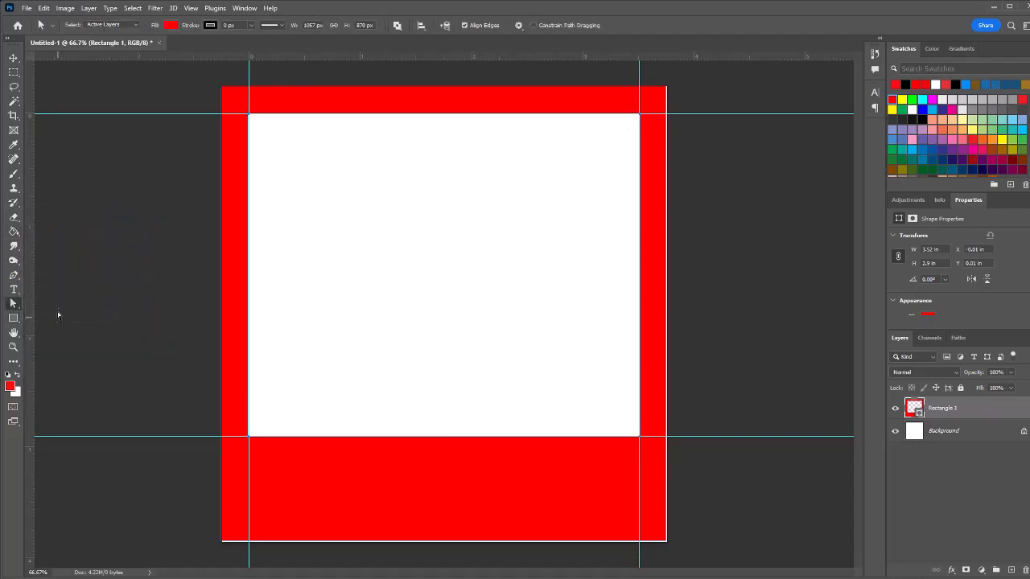
{"action": "left_click", "coordinate": [237, 148]}
{"action": "left_click", "coordinate": [44, 10]}
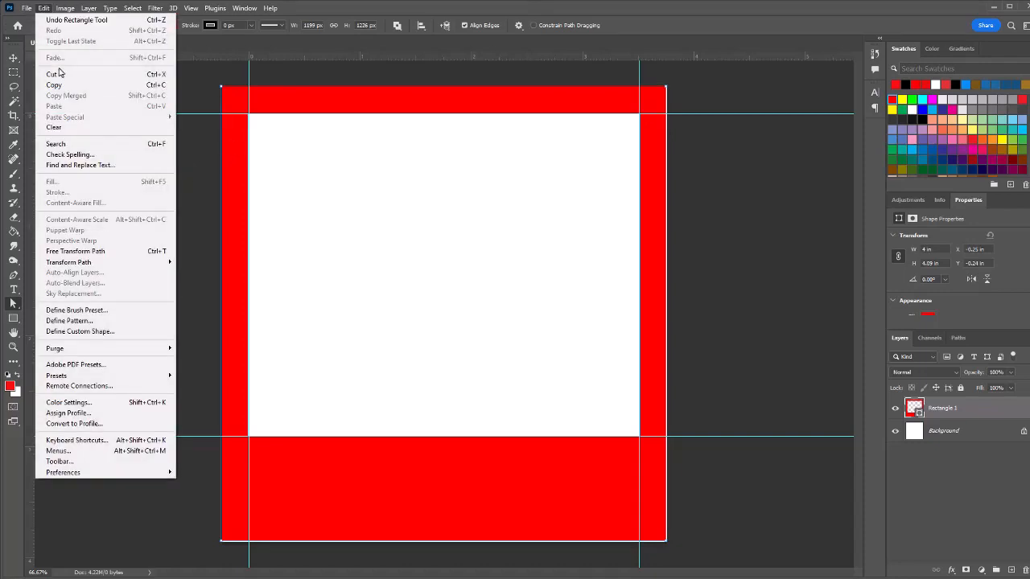
{"action": "left_click", "coordinate": [90, 332]}
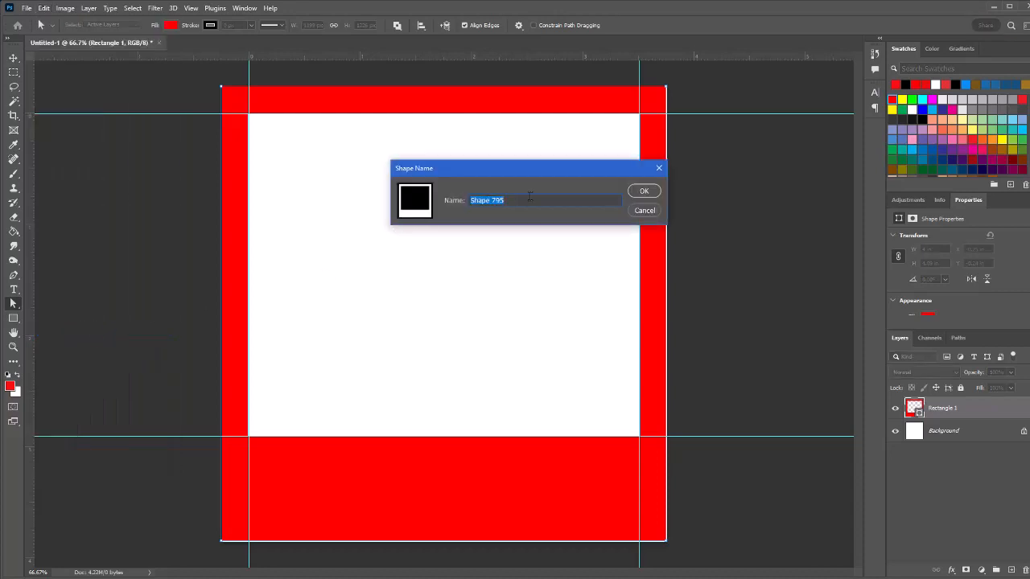
{"action": "type", "text": "Polaroid Frame 2"}
{"action": "left_click", "coordinate": [646, 190]}
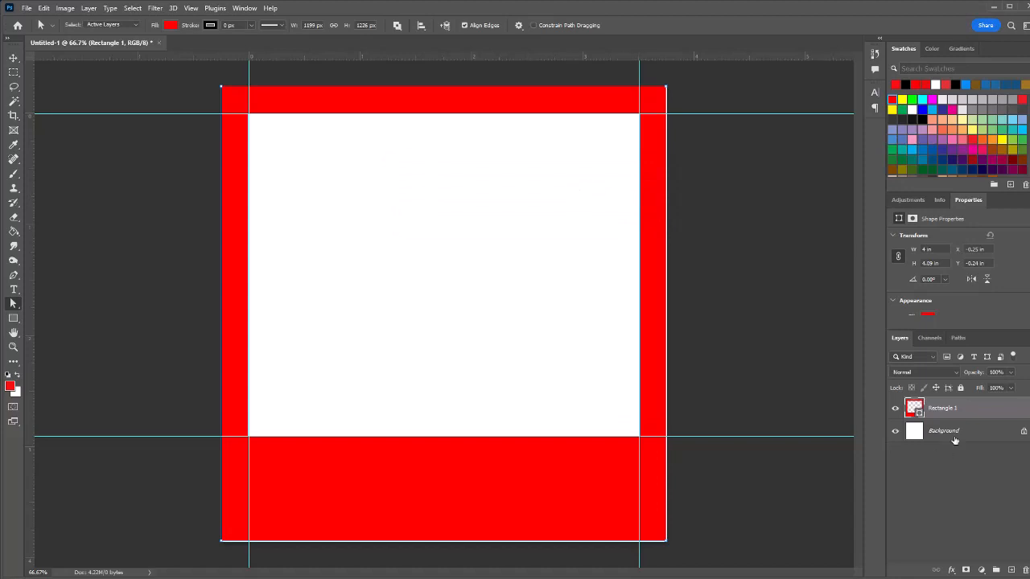
{"action": "left_click_drag", "start_coordinate": [960, 409], "coordinate": [1026, 570]}
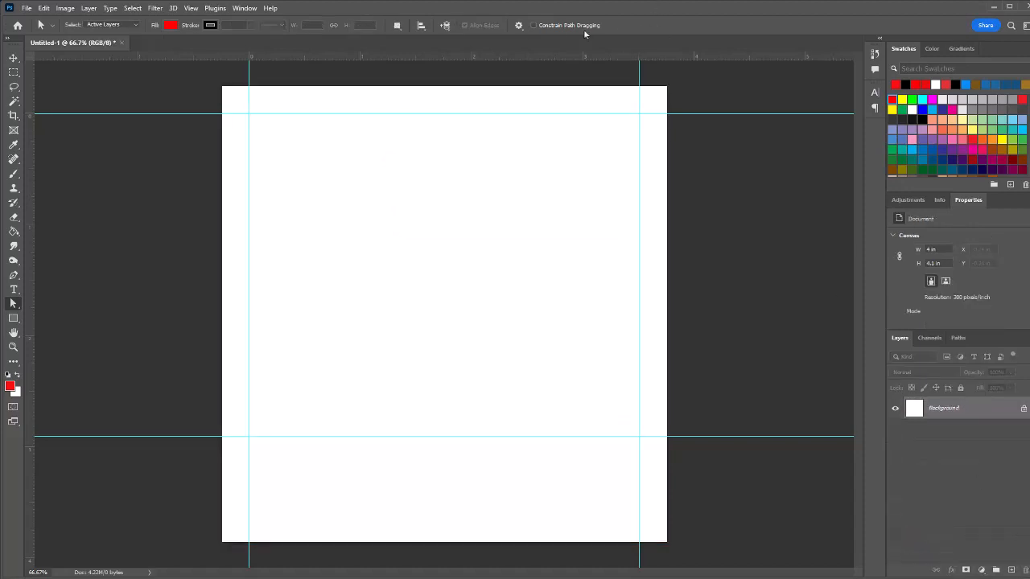
Place the Polaroid Frame 2 custom shape on the canvas at about X -0.1 in, Y 0.8 in and fill it with blue
{"action": "left_click", "coordinate": [242, 9]}
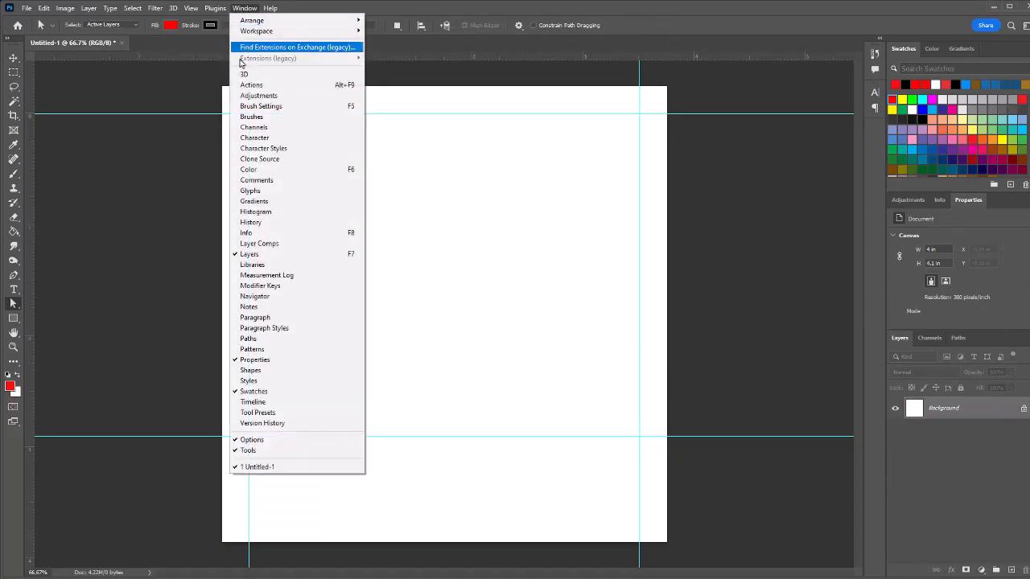
{"action": "left_click", "coordinate": [251, 371]}
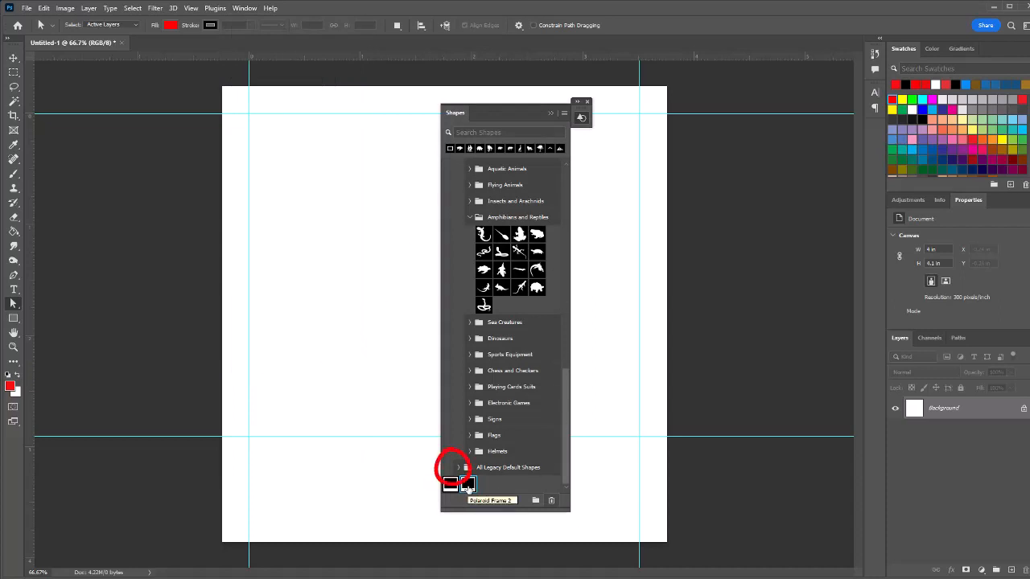
{"action": "left_click_drag", "start_coordinate": [468, 489], "coordinate": [318, 209]}
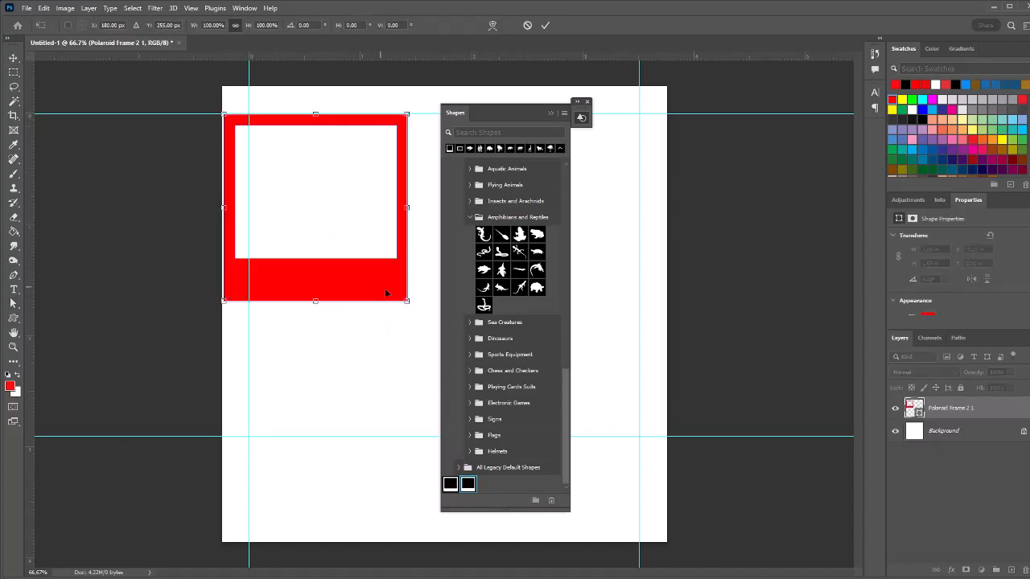
{"action": "left_click_drag", "start_coordinate": [407, 301], "coordinate": [367, 250]}
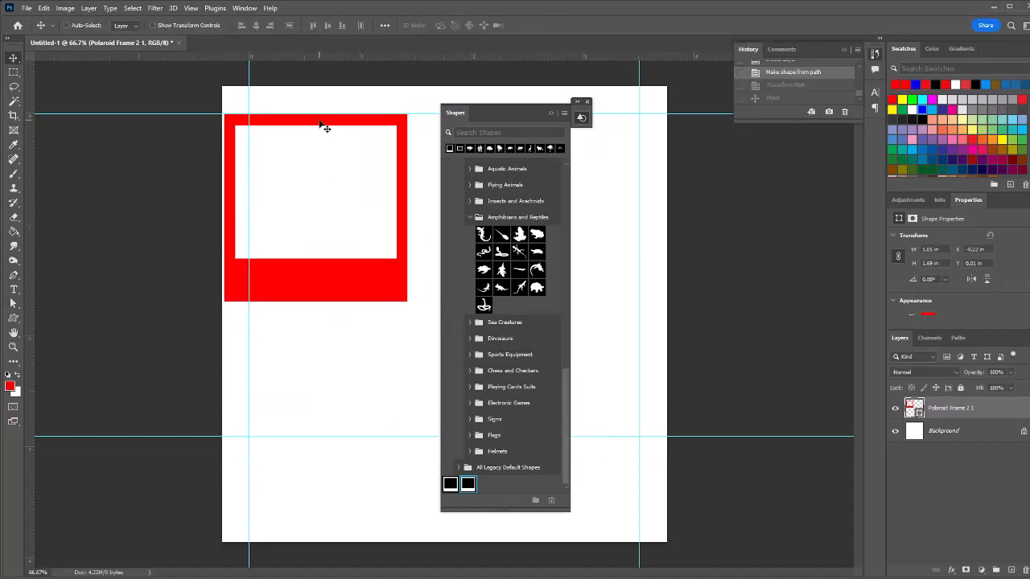
{"action": "left_click_drag", "start_coordinate": [324, 127], "coordinate": [334, 212]}
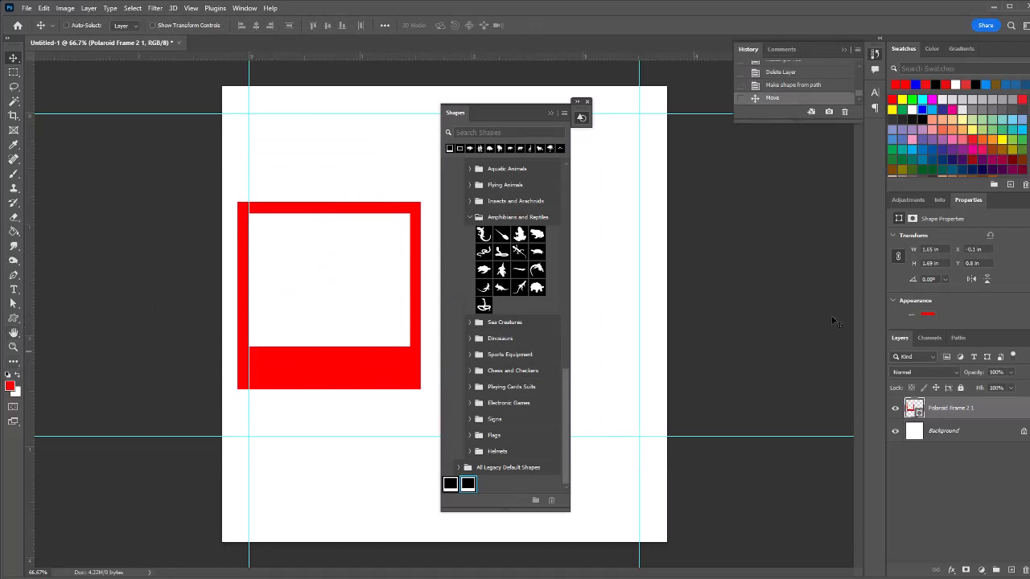
{"action": "left_click", "coordinate": [924, 108]}
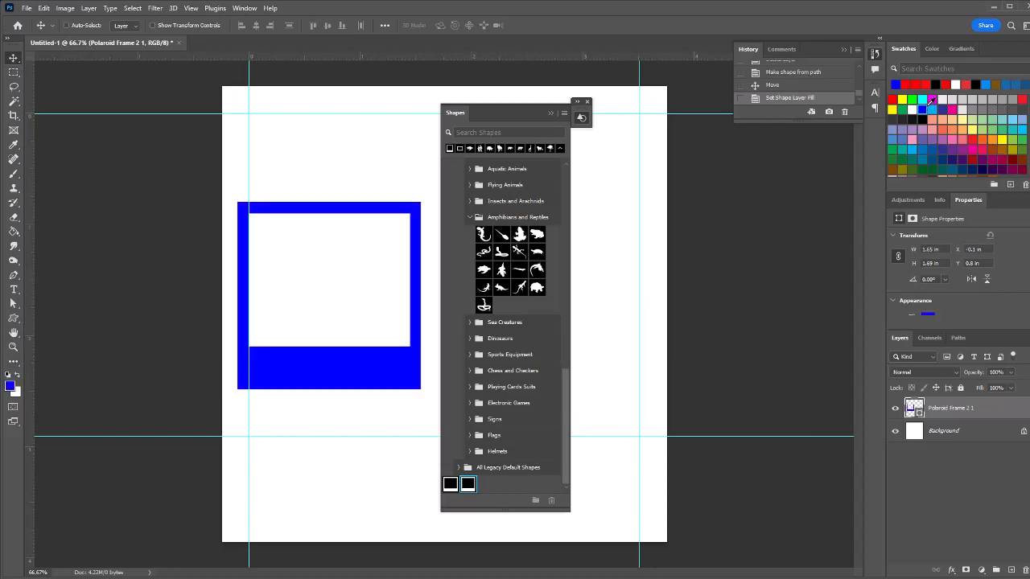
{"action": "left_click", "coordinate": [845, 71]}
Select the Background layer and set the foreground color to magenta
{"action": "left_click", "coordinate": [947, 432]}
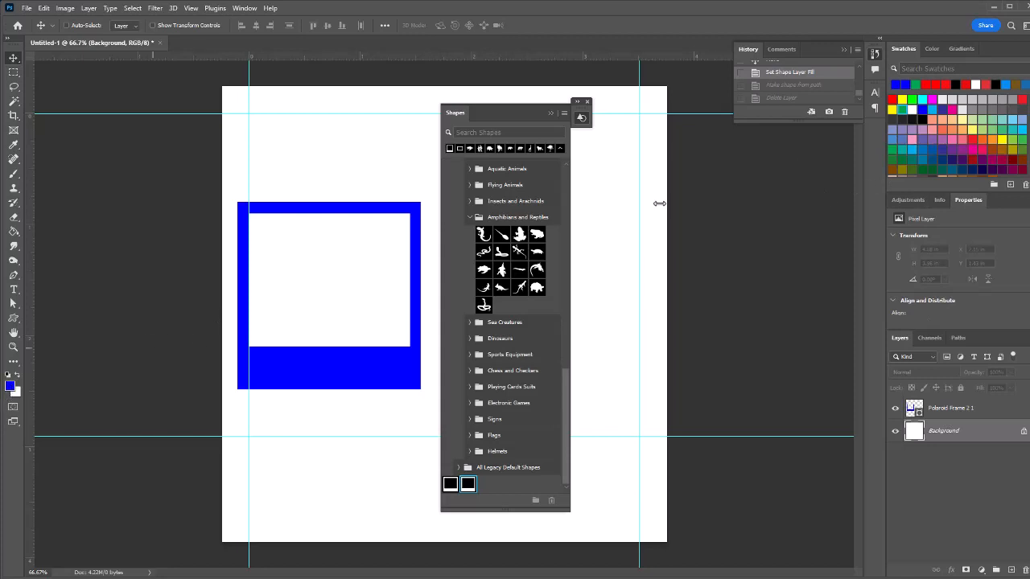
{"action": "left_click", "coordinate": [936, 97]}
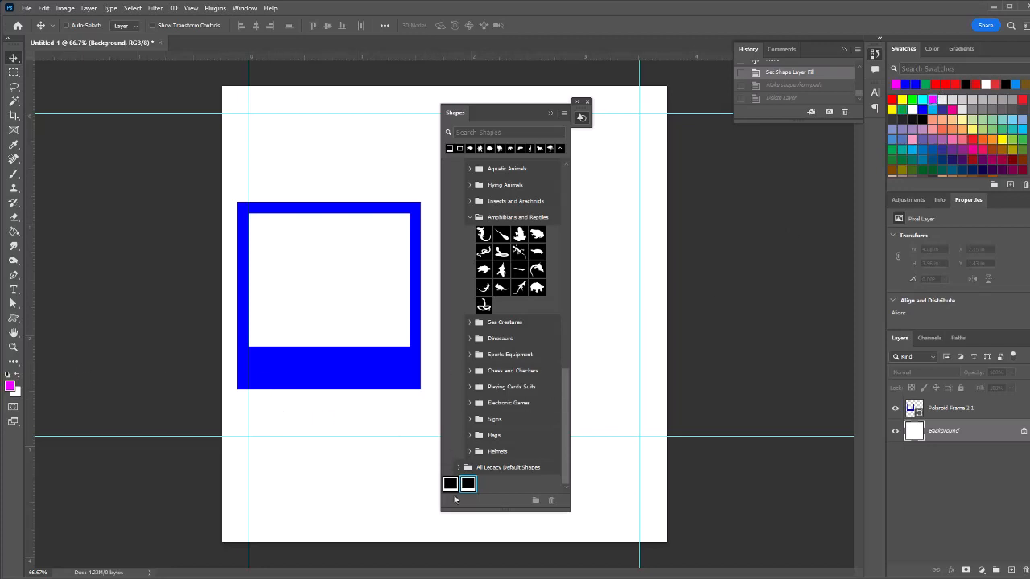
Place a second Polaroid Frame 2 shape in magenta on the canvas's lower left and duplicate its layer
{"action": "left_click_drag", "start_coordinate": [469, 486], "coordinate": [335, 445]}
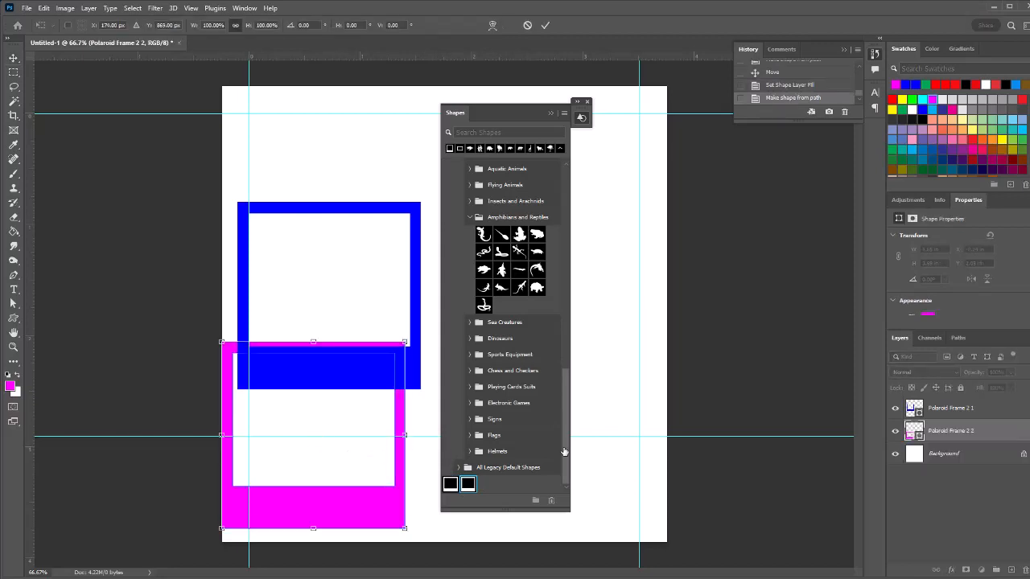
{"action": "key", "text": "Return"}
{"action": "key", "text": "ctrl+j"}
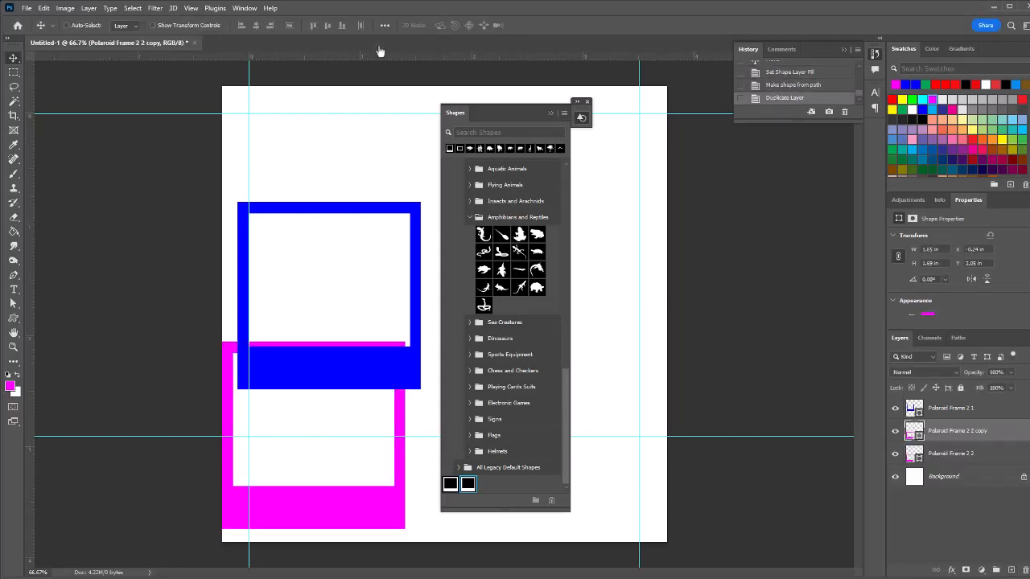
Hide the shape library and delete both magenta frame layers
{"action": "left_click", "coordinate": [245, 8]}
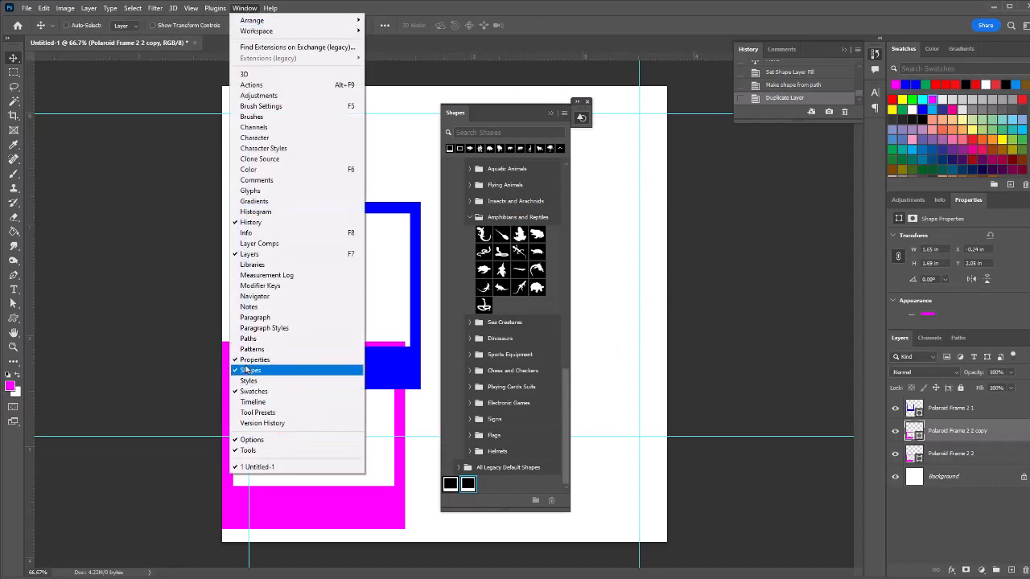
{"action": "left_click", "coordinate": [298, 370]}
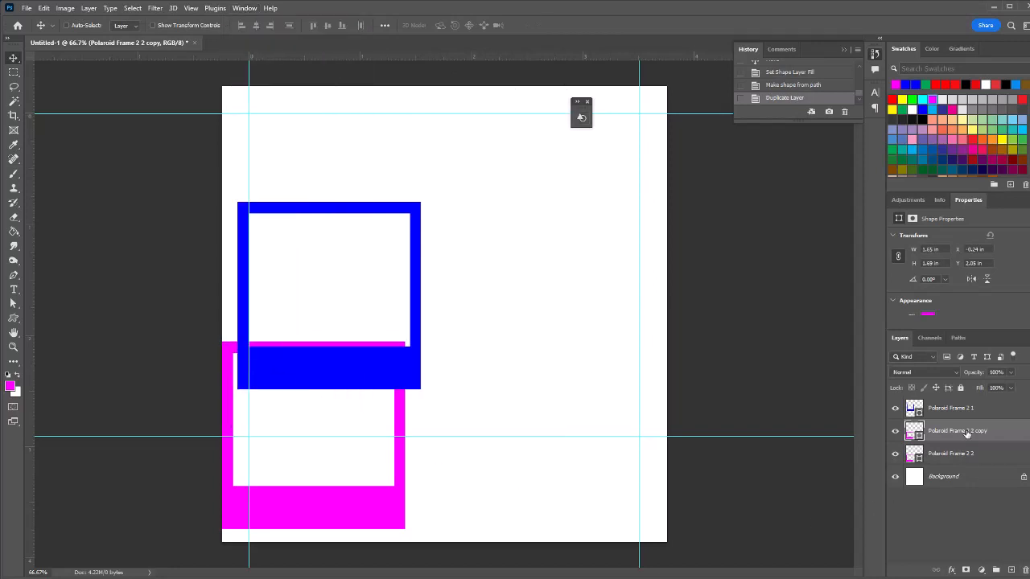
{"action": "left_click_drag", "start_coordinate": [967, 433], "coordinate": [1027, 570]}
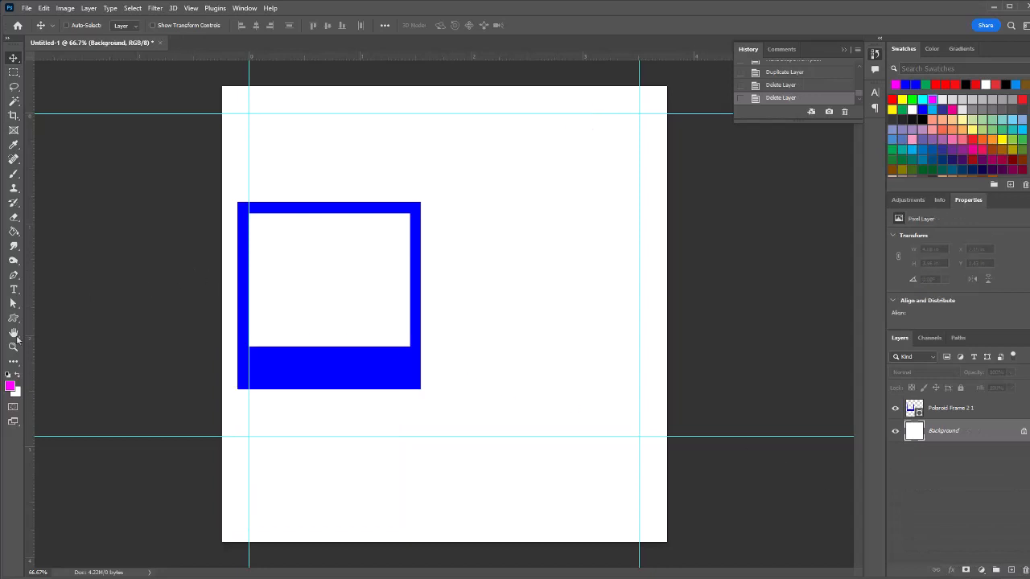
Place a magenta Polaroid Frame 2 custom shape about 1.48 in wide and 0.4 in high beside the blue frame
{"action": "left_click", "coordinate": [13, 318]}
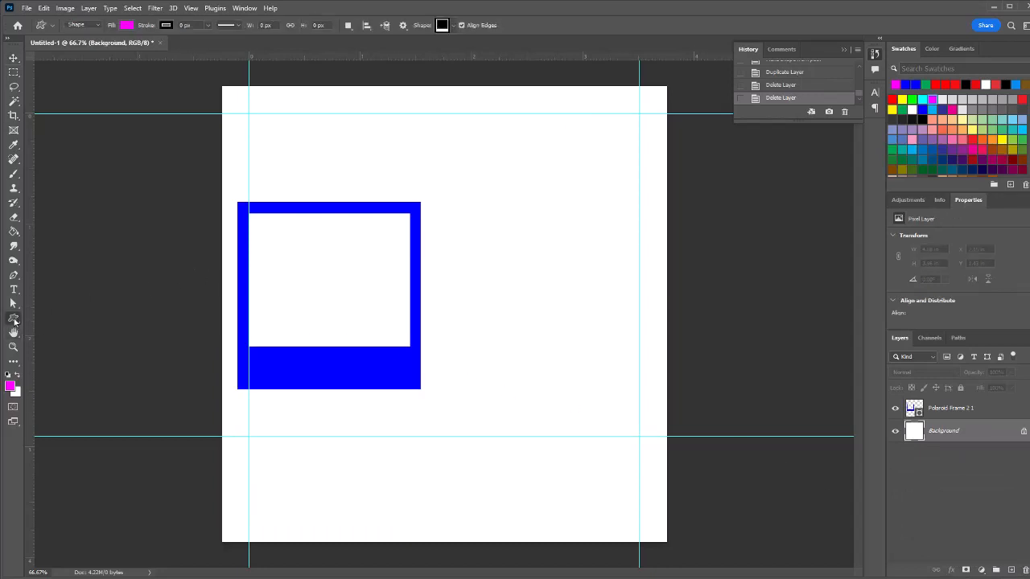
{"action": "left_click", "coordinate": [447, 25]}
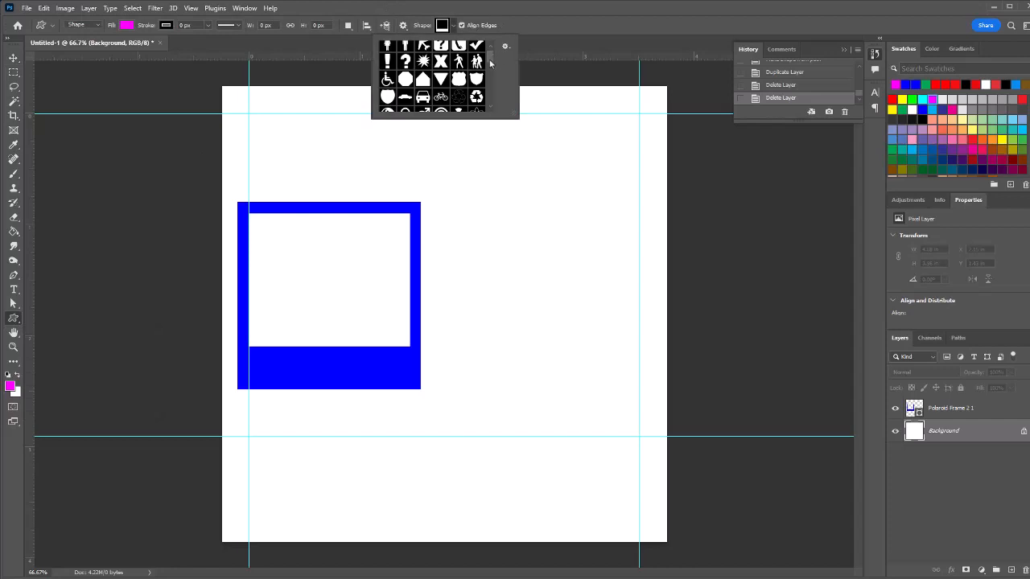
{"action": "left_click_drag", "start_coordinate": [494, 60], "coordinate": [493, 134]}
{"action": "left_click", "coordinate": [406, 103]}
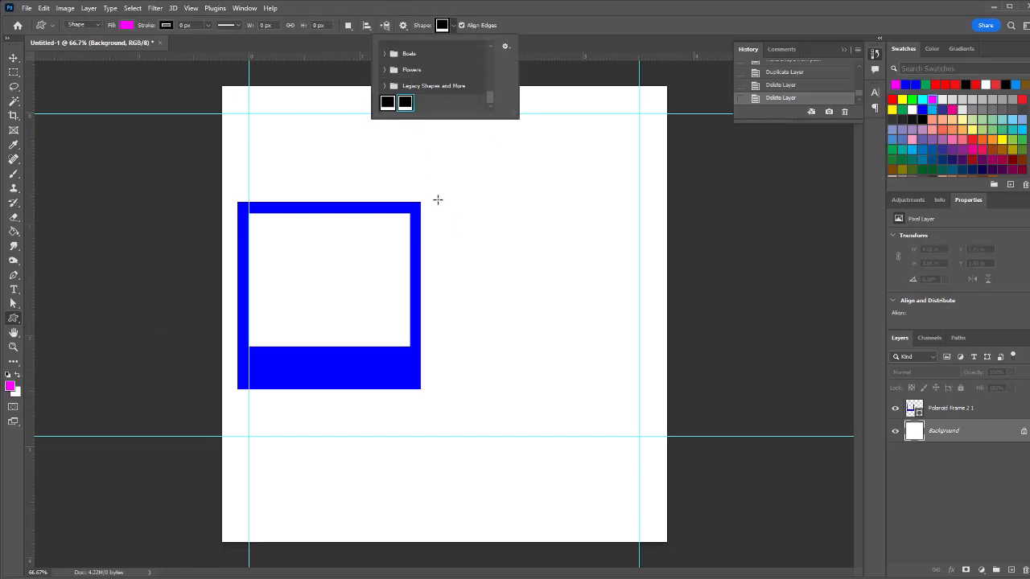
{"action": "left_click_drag", "start_coordinate": [438, 199], "coordinate": [601, 243]}
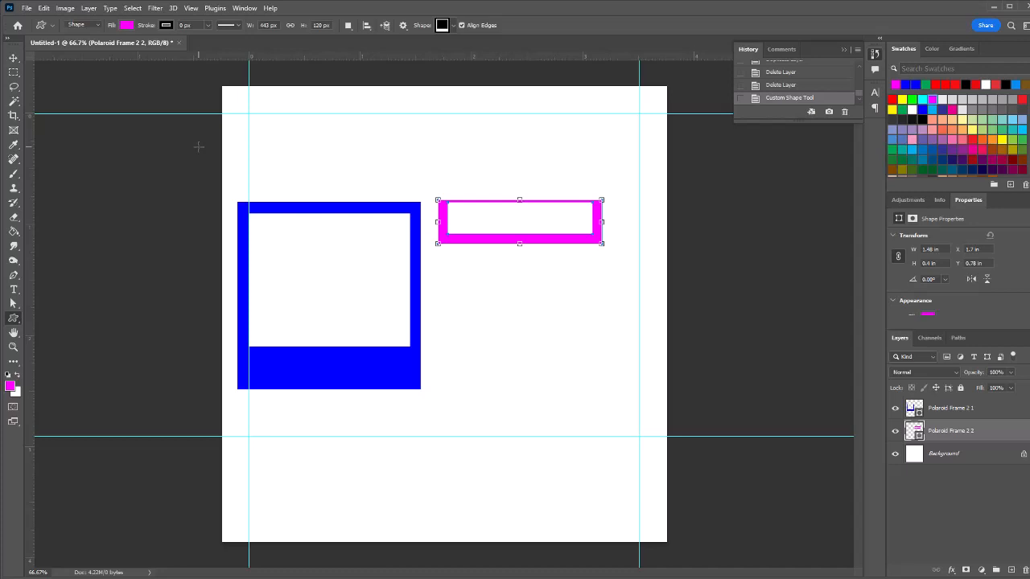
Close the Untitled-1 document without saving its changes
{"action": "left_click", "coordinate": [27, 8]}
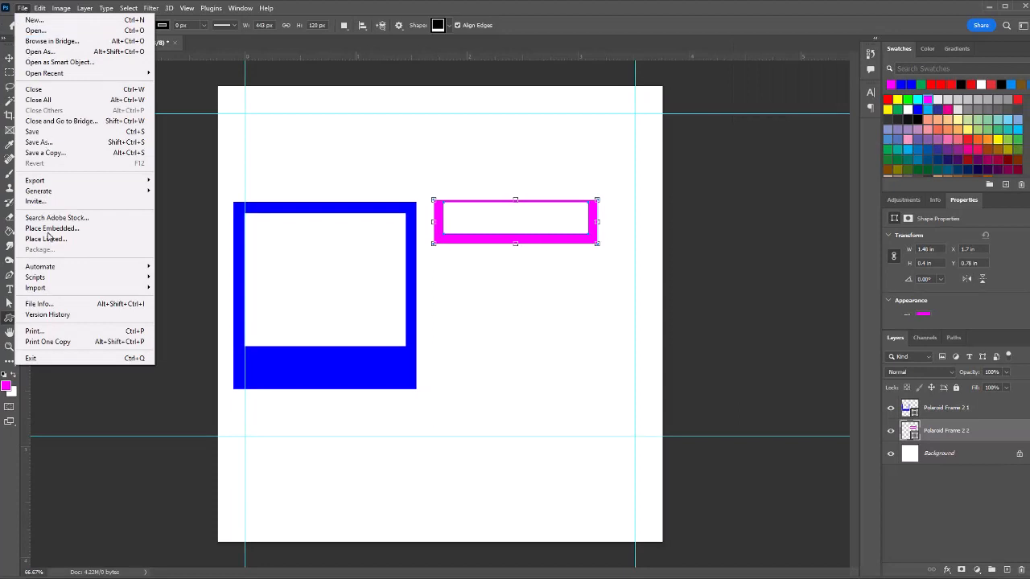
{"action": "left_click", "coordinate": [38, 90]}
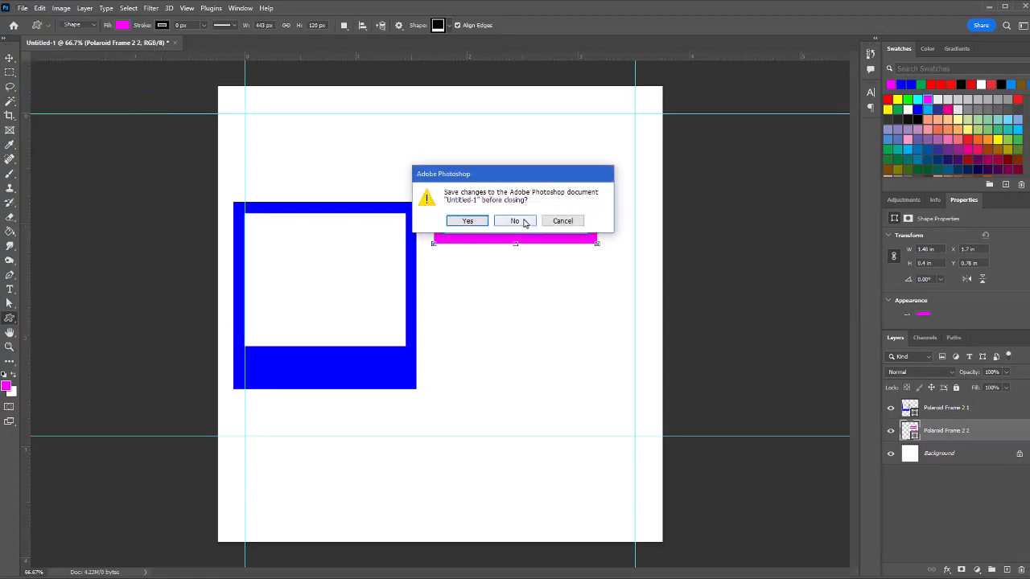
{"action": "left_click", "coordinate": [516, 221]}
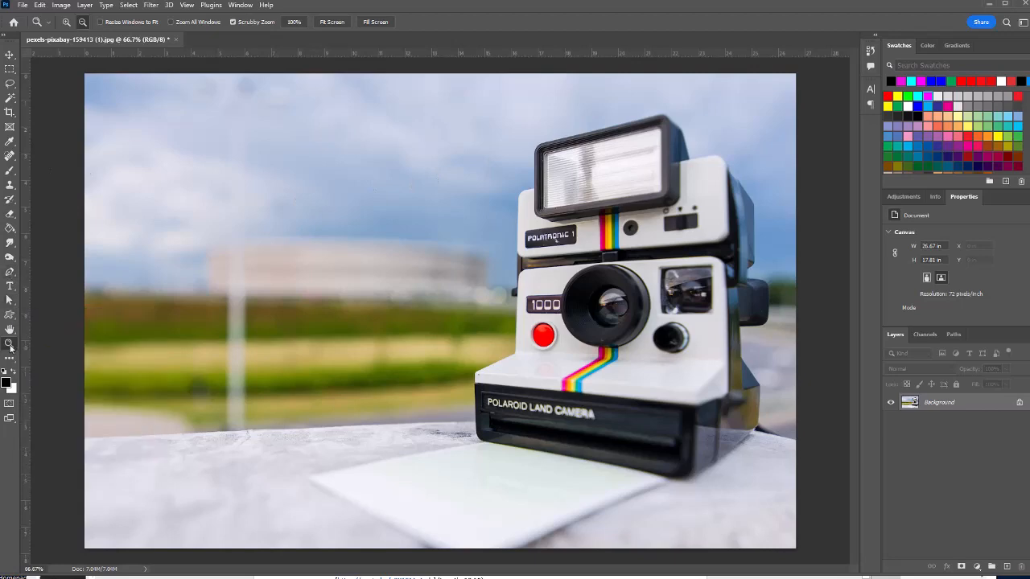
Start a Pen tool path at the camera base's lower-left corner and curve it up the base's left edge
{"action": "left_click", "coordinate": [524, 351]}
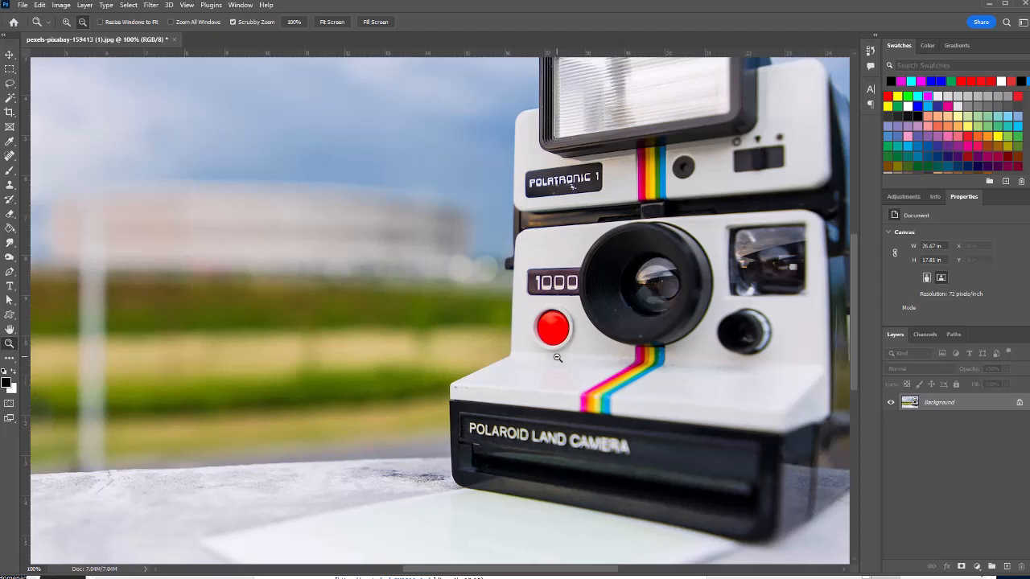
{"action": "left_click", "coordinate": [556, 357]}
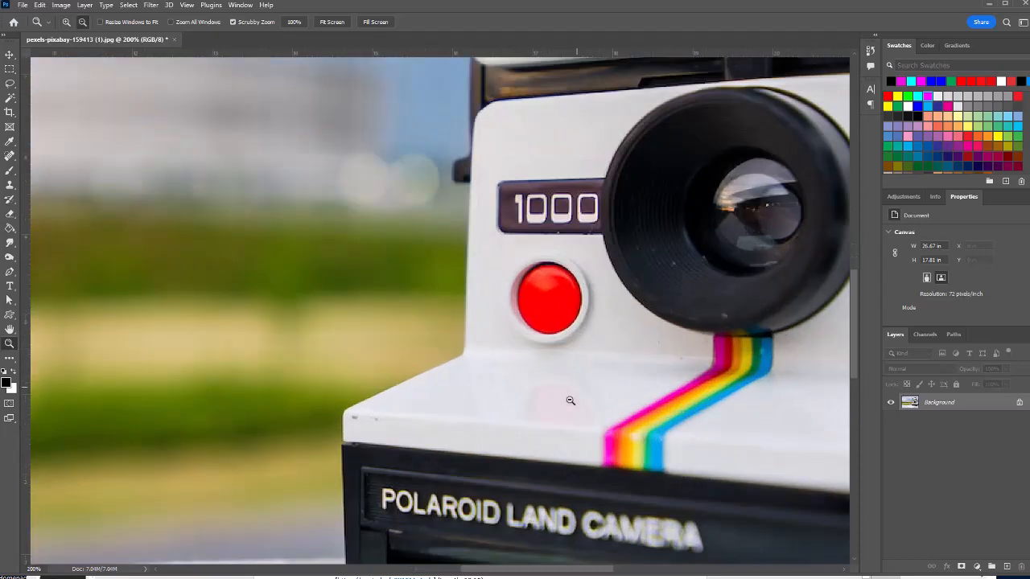
{"action": "key", "text": "v"}
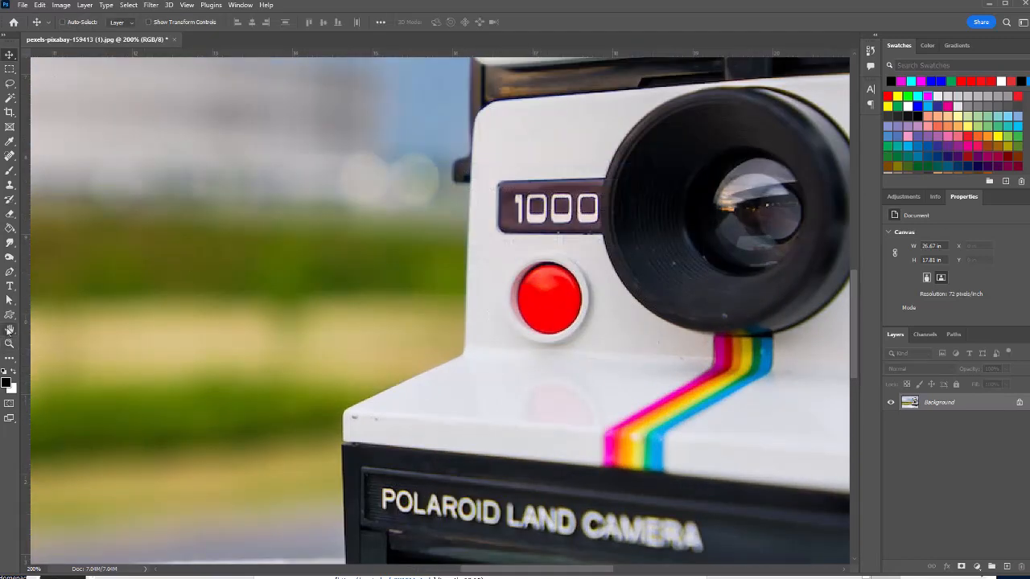
{"action": "key", "text": "space"}
{"action": "left_click_drag", "start_coordinate": [604, 378], "coordinate": [392, 229]}
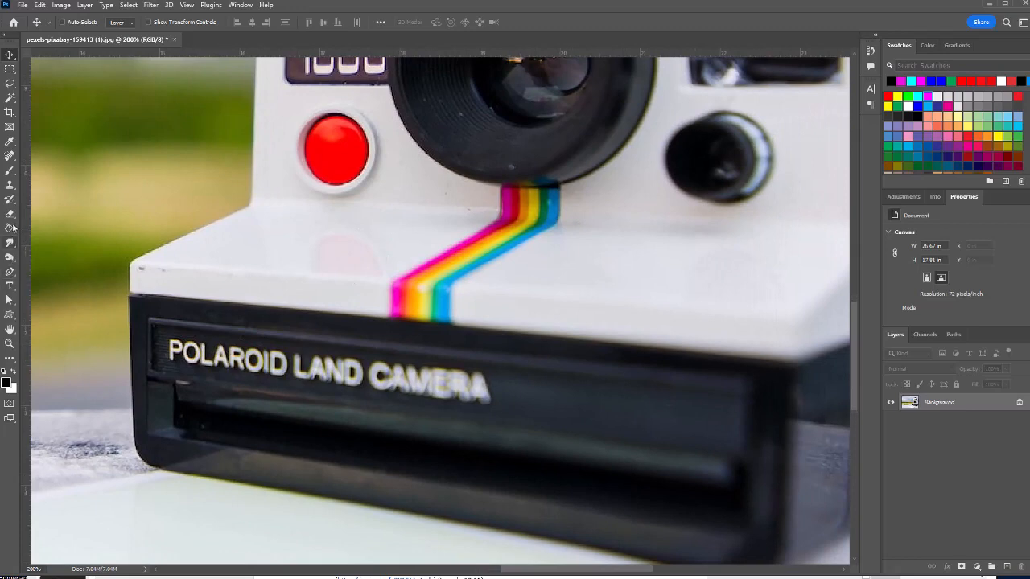
{"action": "left_click", "coordinate": [11, 272]}
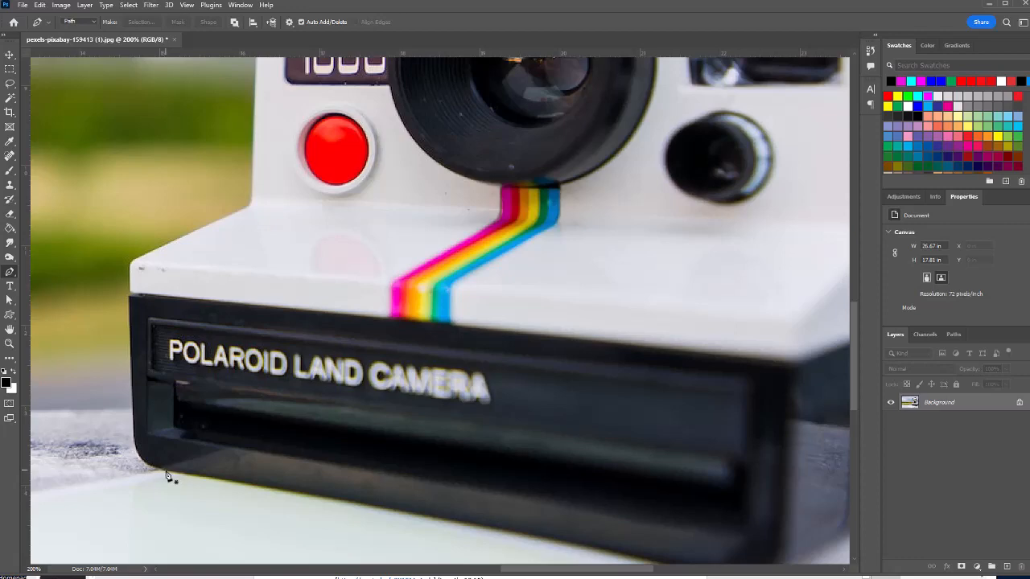
{"action": "left_click", "coordinate": [164, 474]}
{"action": "left_click_drag", "start_coordinate": [135, 433], "coordinate": [133, 393]}
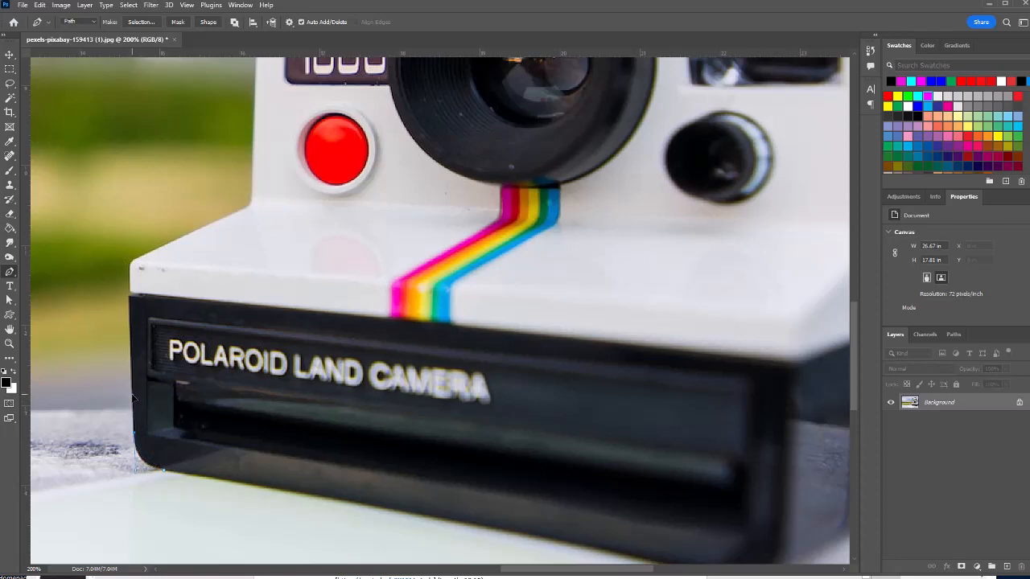
{"action": "mouse_move", "coordinate": [134, 395]}
{"action": "left_mouse_down"}
{"action": "mouse_move", "coordinate": [140, 378]}
{"action": "mouse_move", "coordinate": [134, 390]}
{"action": "left_mouse_up"}
Continue the path from the sloped front up the left side of the camera body
{"action": "left_click", "coordinate": [248, 209]}
{"action": "left_click_drag", "start_coordinate": [253, 191], "coordinate": [249, 181]}
{"action": "left_click", "coordinate": [256, 62]}
{"action": "scroll", "coordinate": [359, 176], "scroll_direction": "up", "scroll_amount": 5}
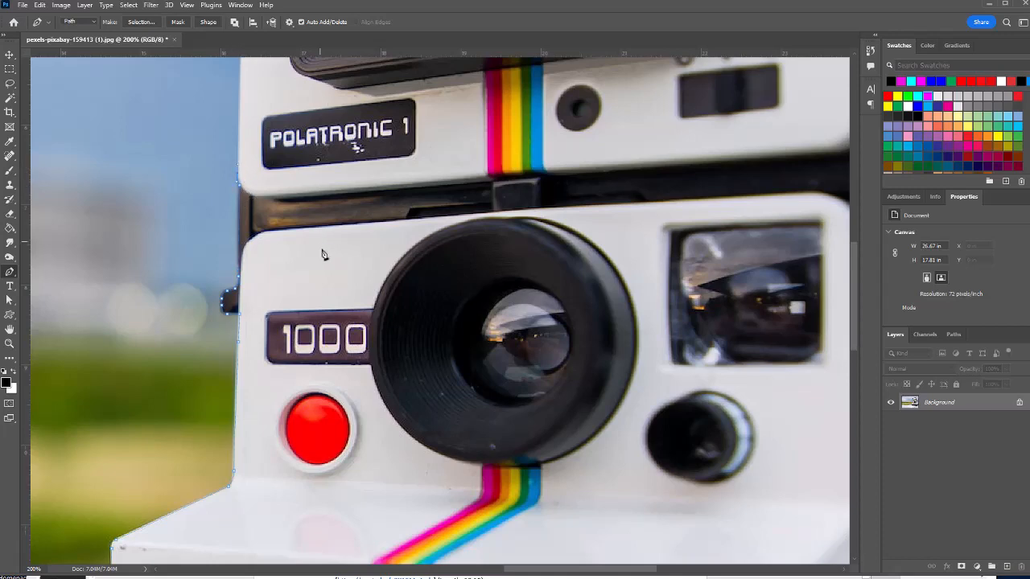
{"action": "scroll", "coordinate": [325, 257], "scroll_direction": "down", "scroll_amount": 1}
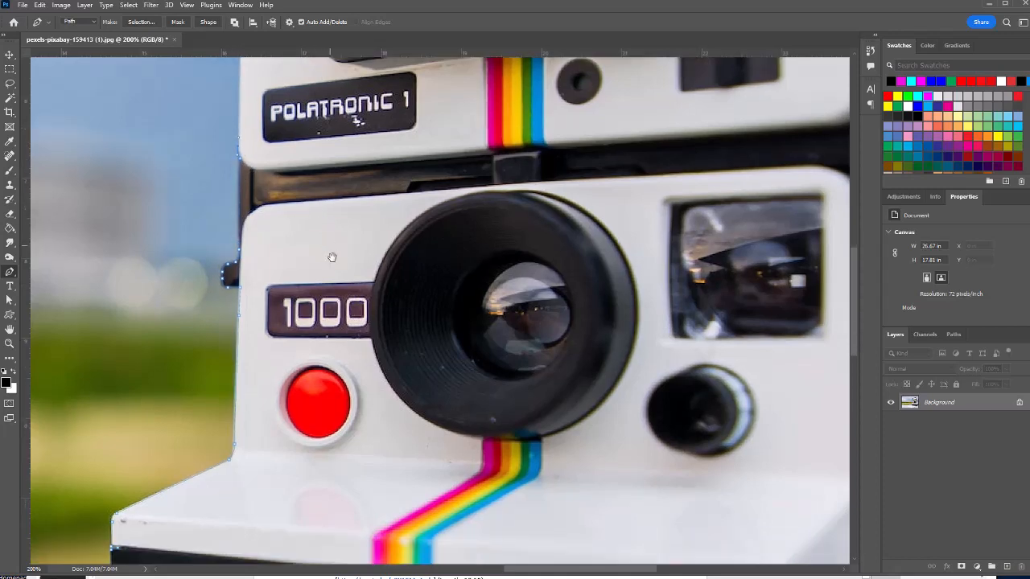
Trace the path around the flash unit's upper corners and over the camera body's upper-right corner
{"action": "left_click_drag", "start_coordinate": [328, 257], "coordinate": [302, 495]}
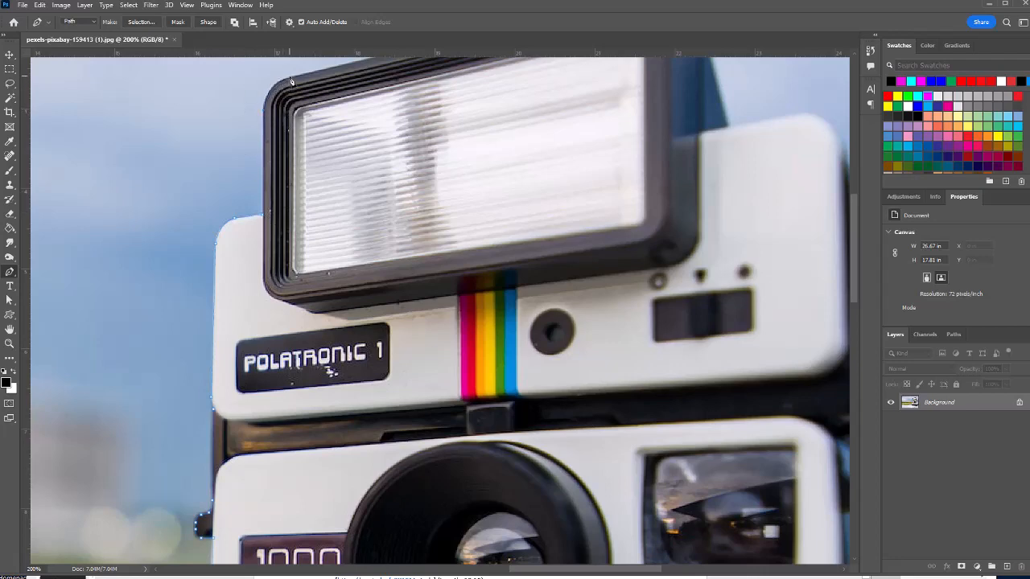
{"action": "left_click_drag", "start_coordinate": [287, 83], "coordinate": [307, 77]}
{"action": "key", "text": "space"}
{"action": "left_click_drag", "start_coordinate": [554, 192], "coordinate": [405, 337]}
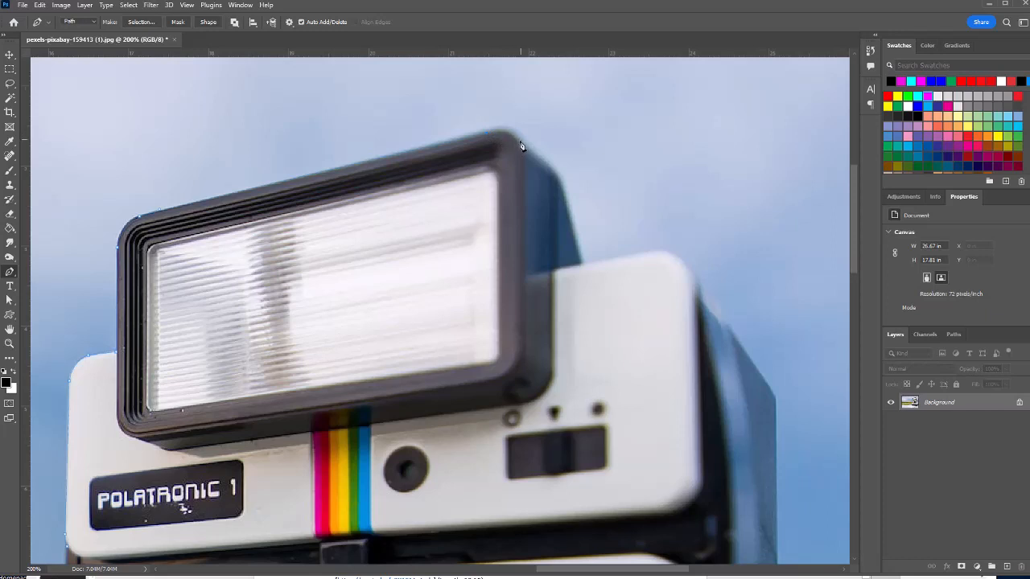
{"action": "left_click_drag", "start_coordinate": [520, 146], "coordinate": [529, 161]}
{"action": "left_click_drag", "start_coordinate": [693, 276], "coordinate": [705, 311]}
{"action": "left_click", "coordinate": [725, 322]}
Continue the path down the camera's rear right edge and around the protruding black side piece, adding corner and curve points
{"action": "left_click_drag", "start_coordinate": [619, 389], "coordinate": [552, 142]}
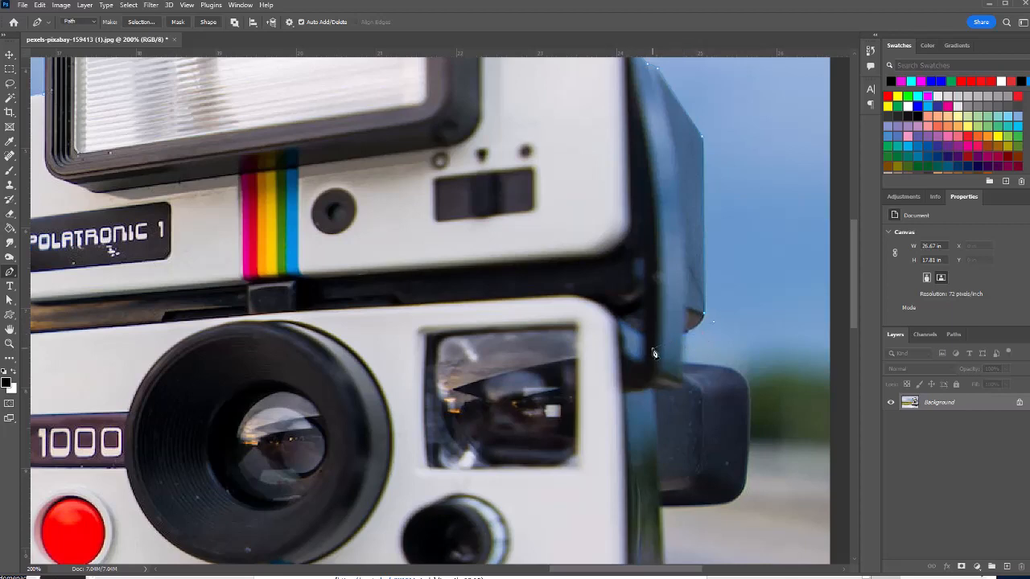
{"action": "left_click_drag", "start_coordinate": [653, 348], "coordinate": [657, 347]}
{"action": "left_click", "coordinate": [684, 335], "text": "alt"}
{"action": "left_click_drag", "start_coordinate": [745, 385], "coordinate": [754, 410]}
{"action": "left_click", "coordinate": [746, 381], "text": "alt"}
{"action": "left_click_drag", "start_coordinate": [731, 370], "coordinate": [739, 377]}
{"action": "left_click", "coordinate": [744, 494]}
Trace the path down the camera's lower right side to the base's lower-right corner
{"action": "left_click_drag", "start_coordinate": [585, 386], "coordinate": [586, 133]}
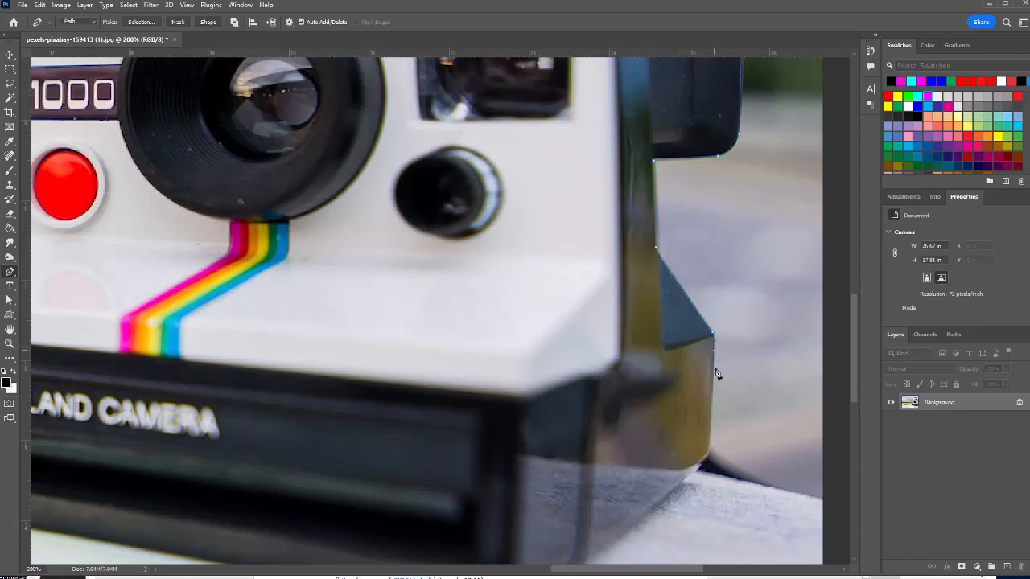
{"action": "left_click", "coordinate": [690, 465]}
{"action": "scroll", "coordinate": [682, 499], "scroll_direction": "down", "scroll_amount": 1}
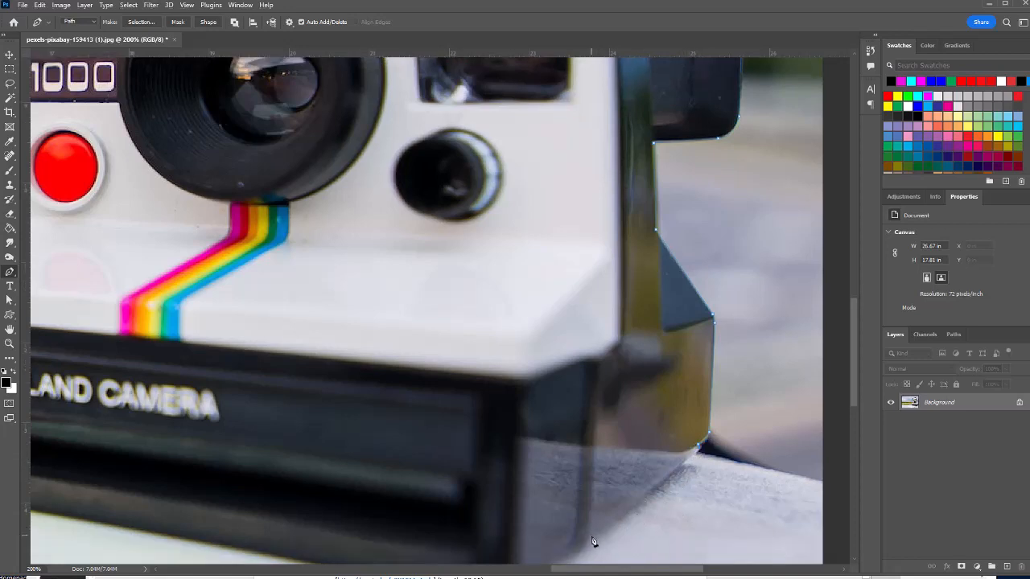
{"action": "scroll", "coordinate": [660, 531], "scroll_direction": "down", "scroll_amount": 2}
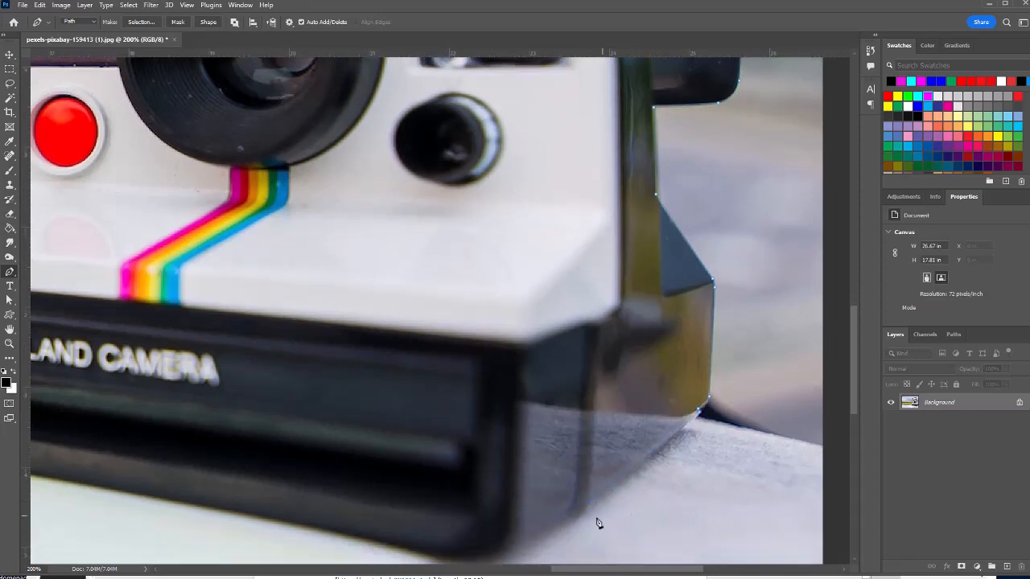
{"action": "left_click", "coordinate": [516, 548]}
Curve the path around the base's lower-right corner, follow the bottom edge, and close it at the starting point
{"action": "scroll", "coordinate": [633, 529], "scroll_direction": "down", "scroll_amount": 2}
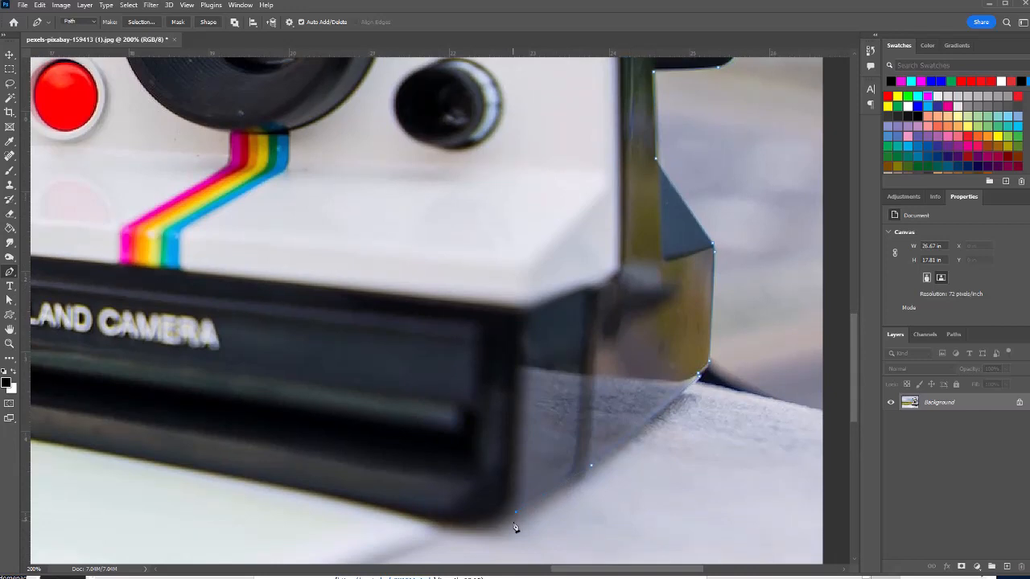
{"action": "left_click", "coordinate": [437, 524]}
{"action": "key", "text": "ctrl+z"}
{"action": "left_click_drag", "start_coordinate": [441, 523], "coordinate": [391, 516]}
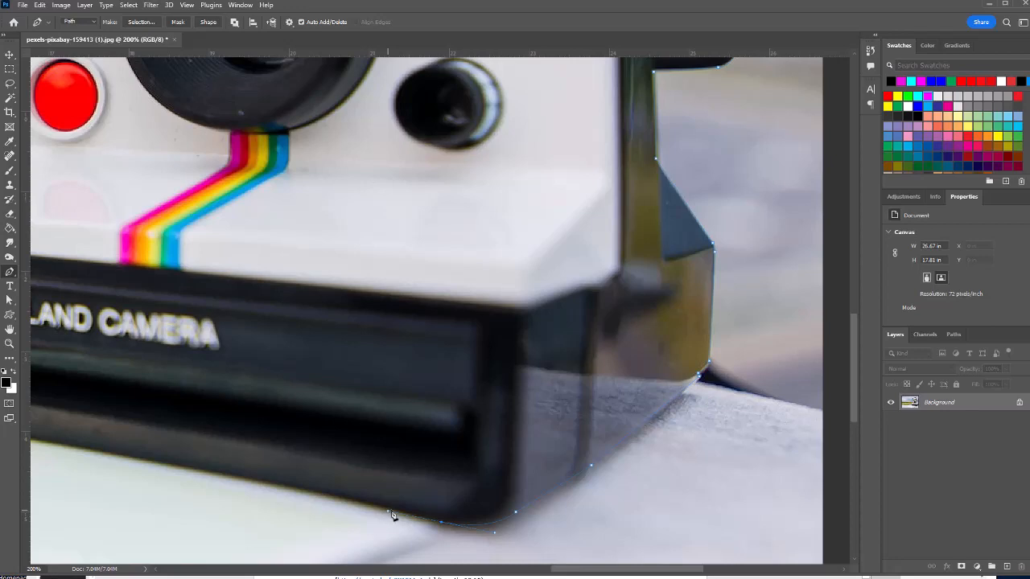
{"action": "left_click", "coordinate": [442, 524], "text": "alt"}
{"action": "left_click_drag", "start_coordinate": [233, 410], "coordinate": [474, 416]}
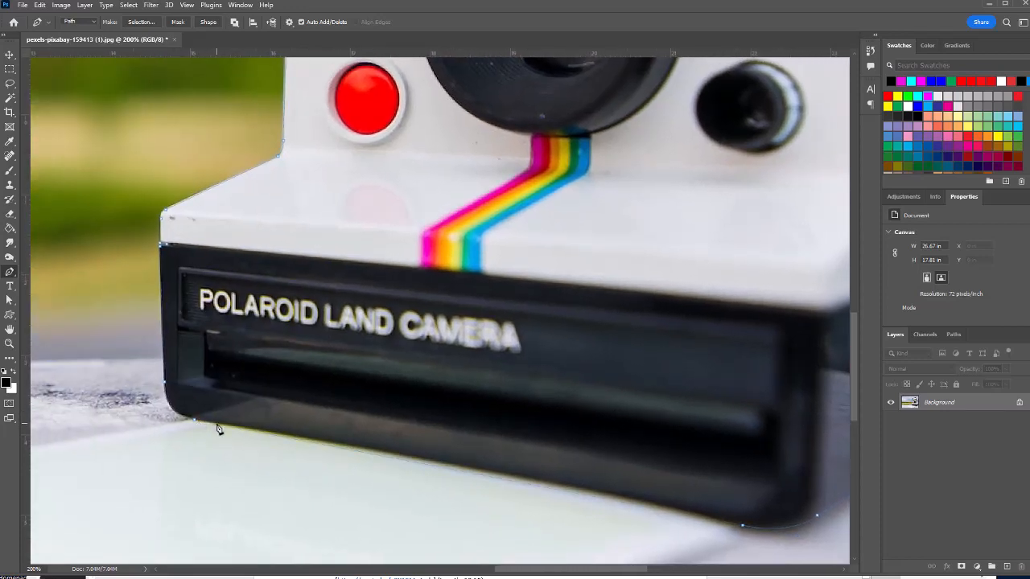
{"action": "left_click_drag", "start_coordinate": [218, 429], "coordinate": [190, 432], "text": "alt"}
{"action": "left_click", "coordinate": [195, 424]}
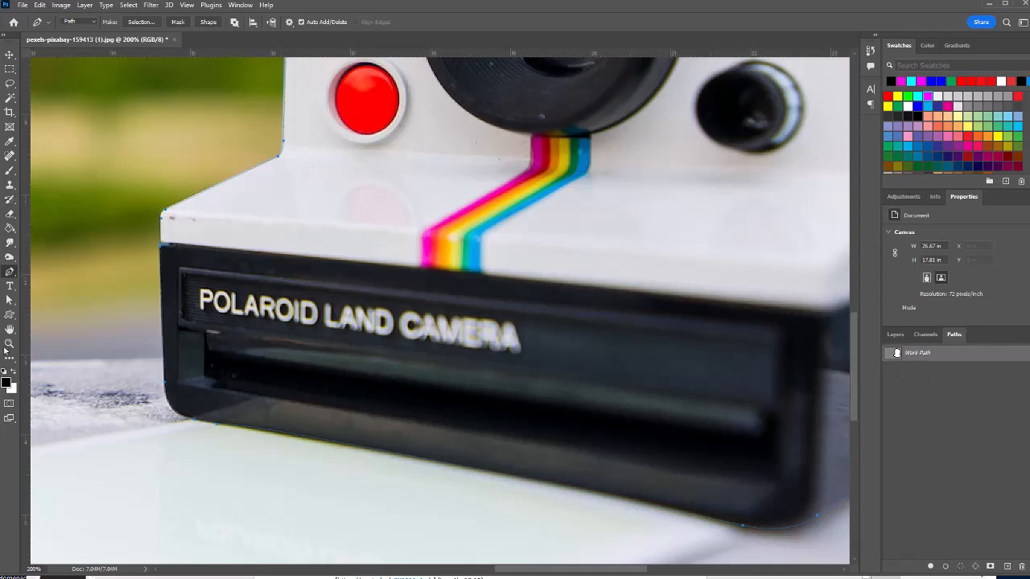
Make a new anti-aliased selection from the camera's work path with a feather radius of 2 pixels
{"action": "left_click", "coordinate": [10, 343]}
{"action": "left_click", "coordinate": [324, 276], "text": "alt"}
{"action": "left_click", "coordinate": [323, 275], "text": "alt"}
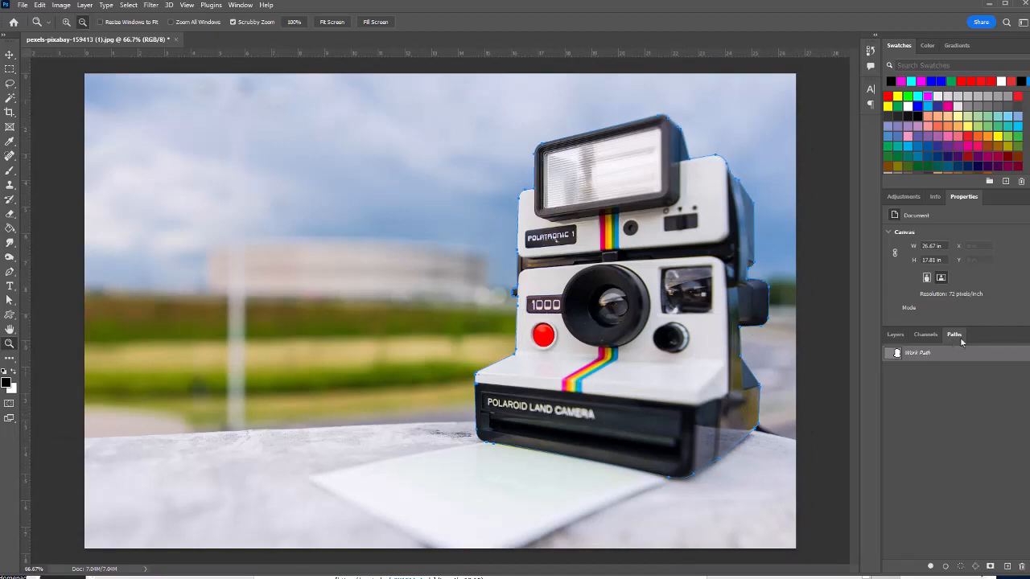
{"action": "left_click", "coordinate": [1023, 335]}
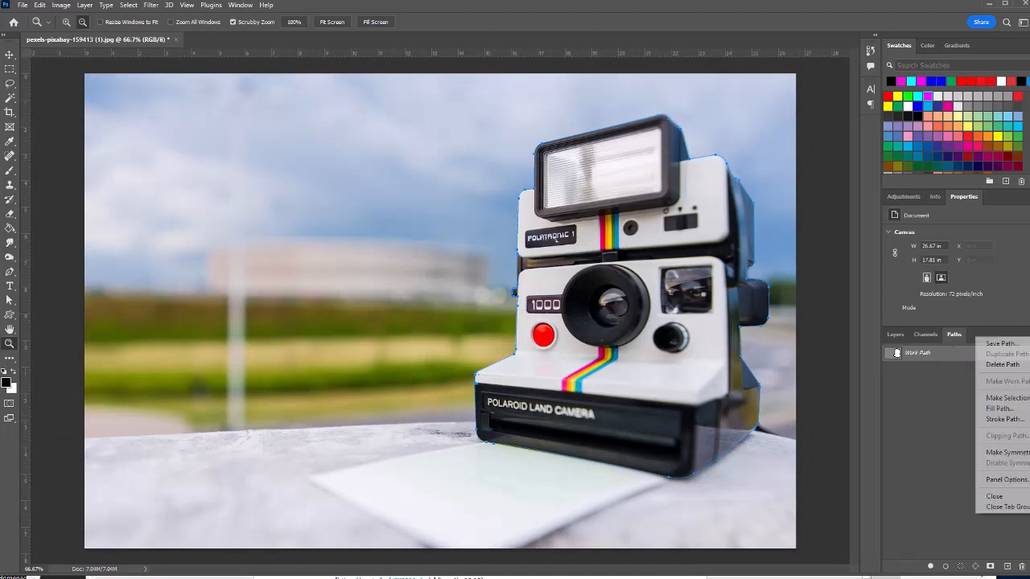
{"action": "left_click", "coordinate": [1008, 398]}
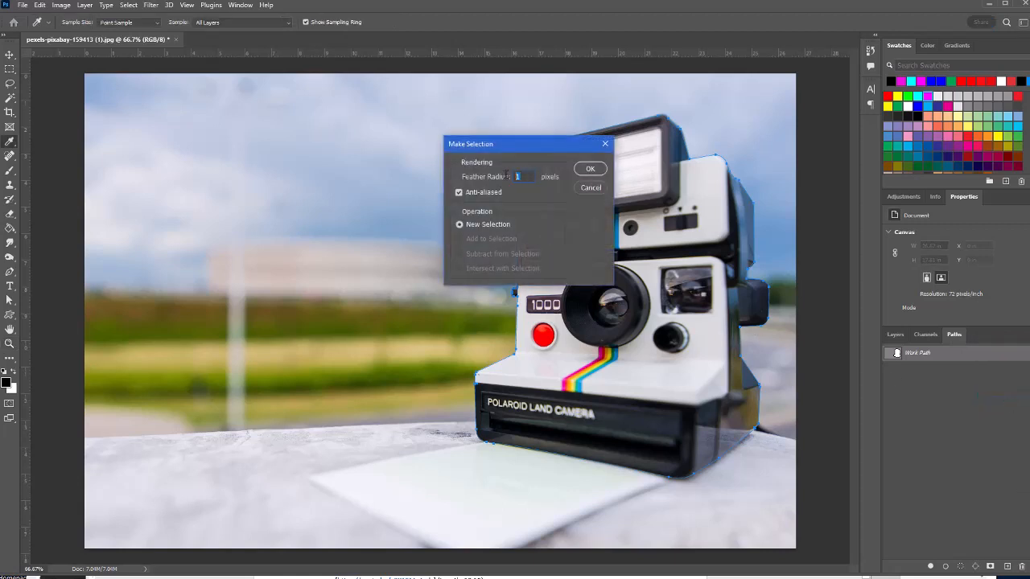
{"action": "type", "text": "2"}
{"action": "left_click", "coordinate": [598, 170]}
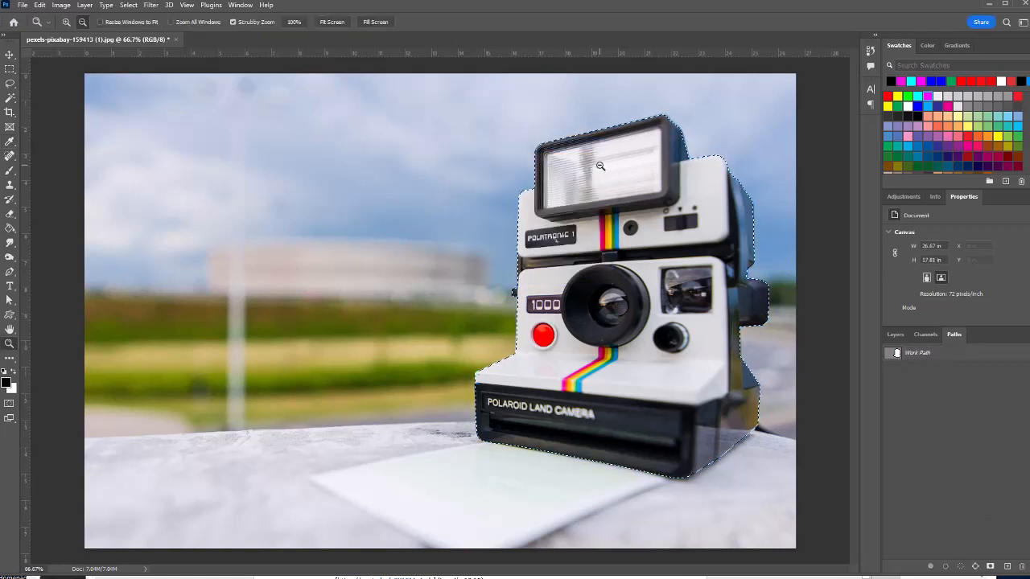
Save the selection as a new channel named "camera" and return to the document's layers
{"action": "left_click", "coordinate": [128, 7]}
{"action": "left_click", "coordinate": [186, 269]}
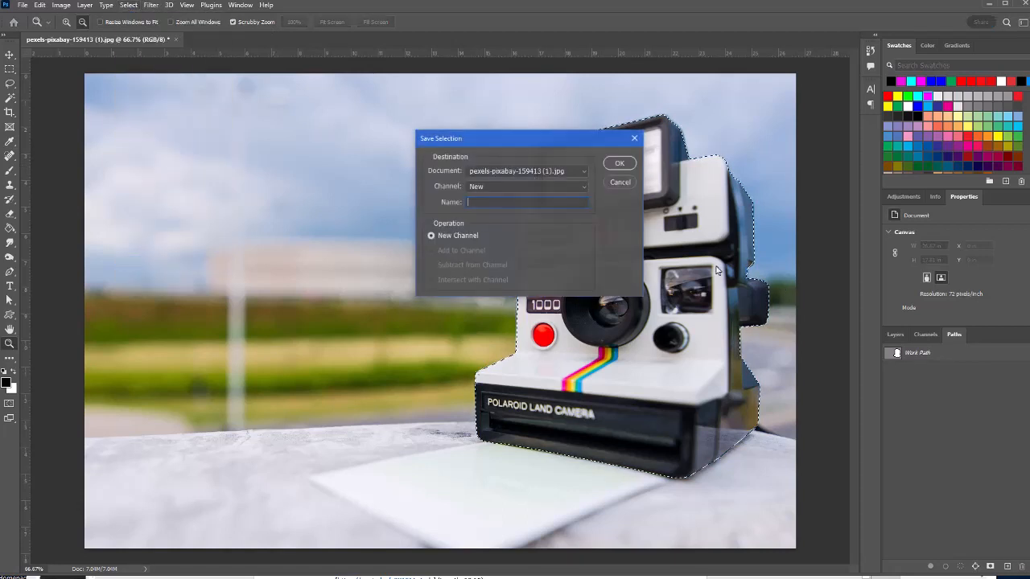
{"action": "type", "text": "c"}
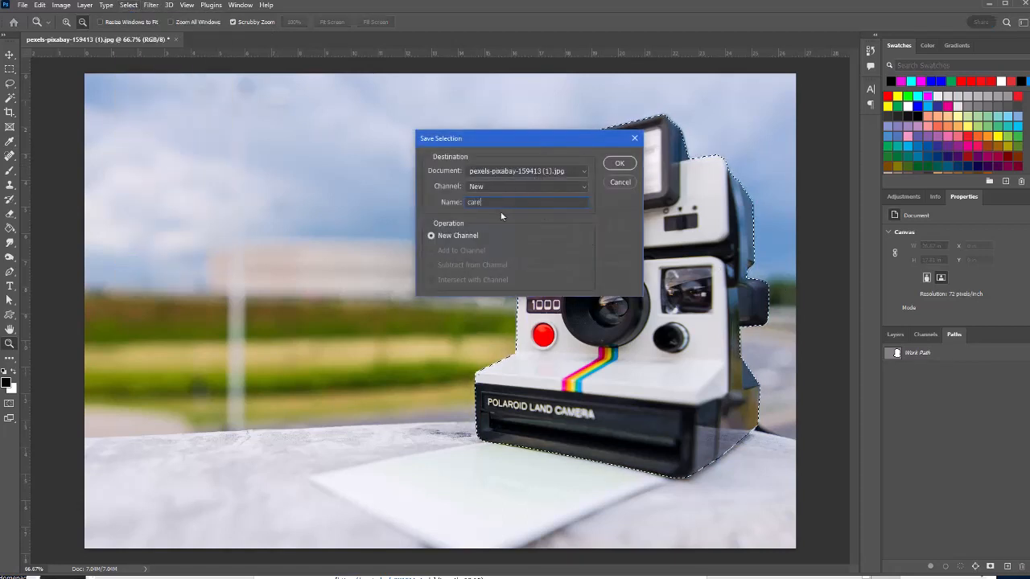
{"action": "type", "text": "a"}
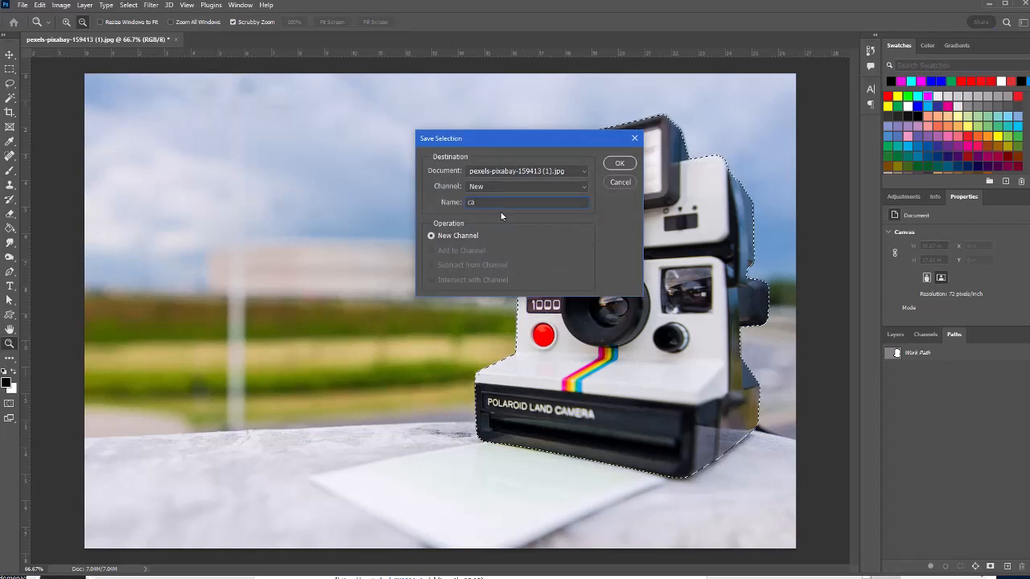
{"action": "type", "text": "mera"}
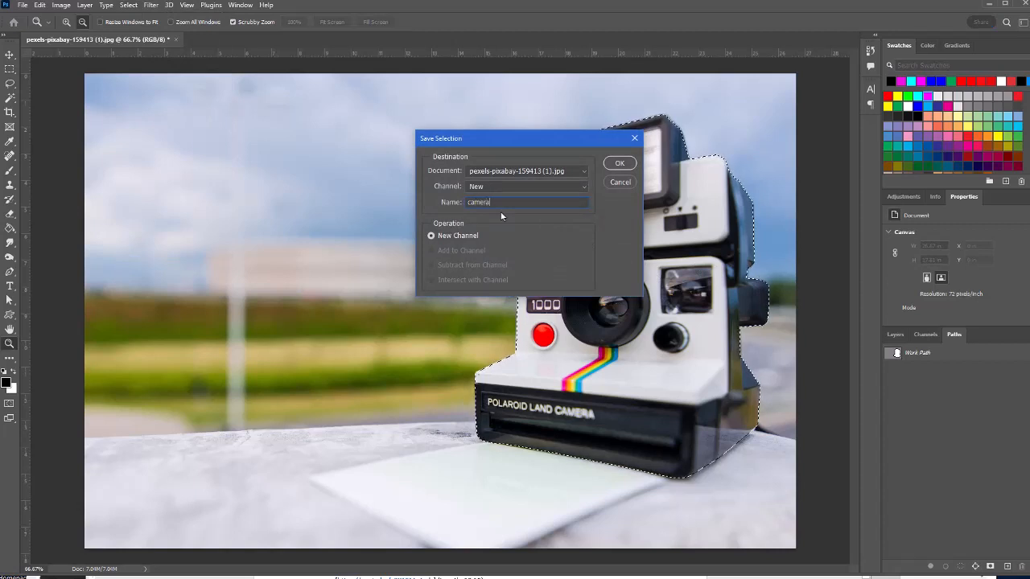
{"action": "left_click", "coordinate": [619, 161]}
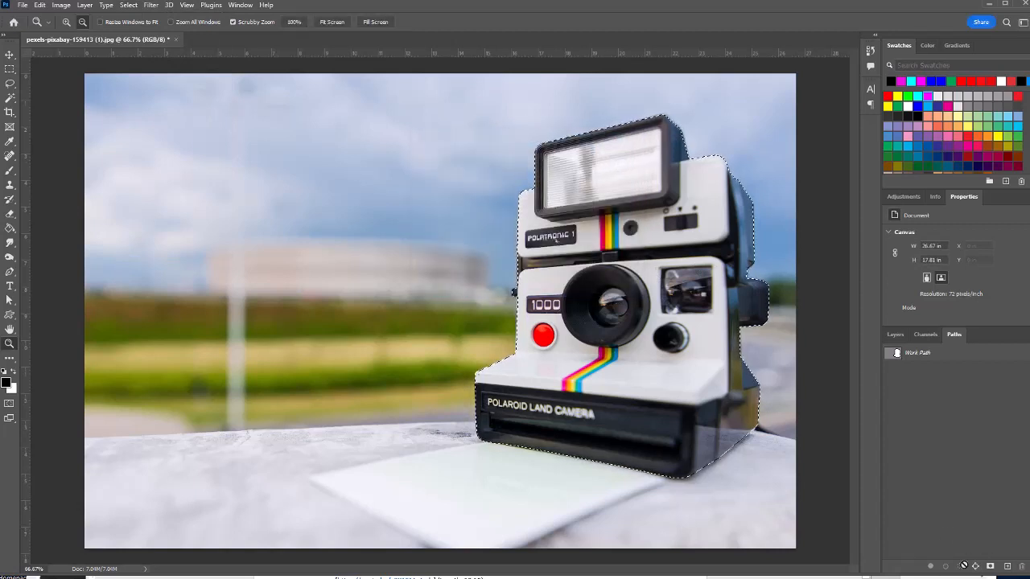
{"action": "left_click", "coordinate": [896, 335]}
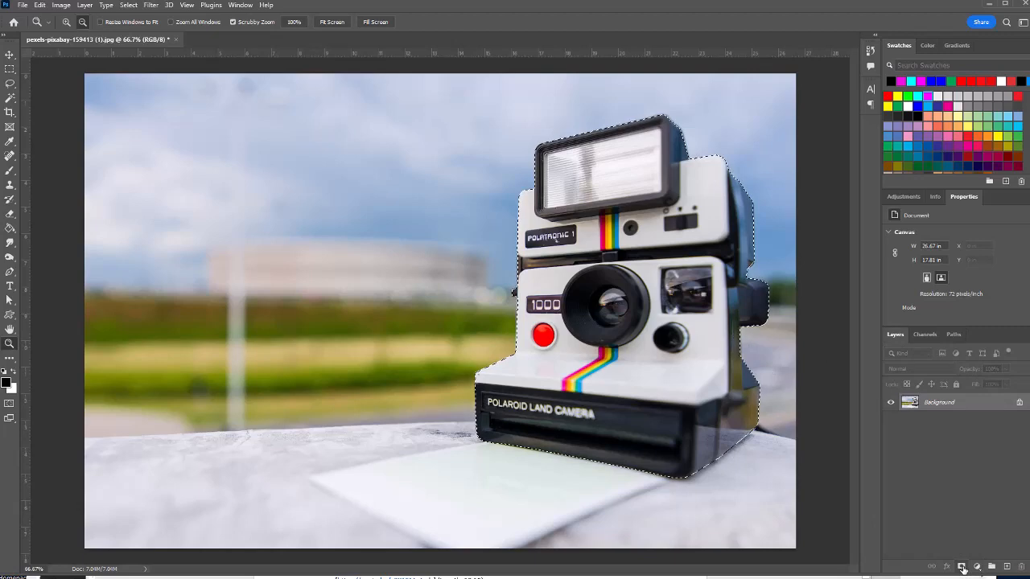
Mask out everything around the camera using the active selection and save the file as "polaroid camera" in Photoshop format
{"action": "left_click", "coordinate": [963, 568]}
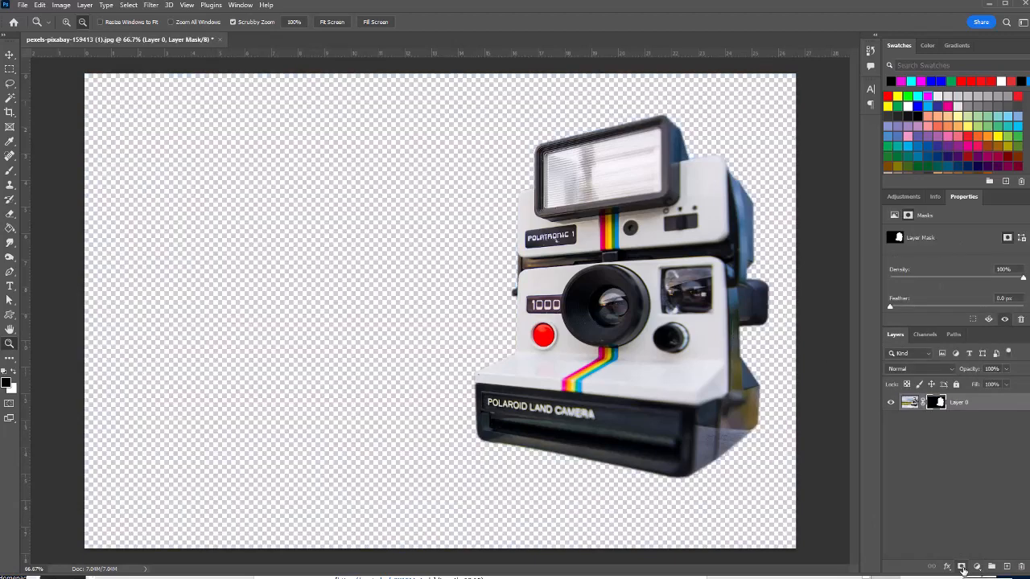
{"action": "left_click", "coordinate": [23, 4]}
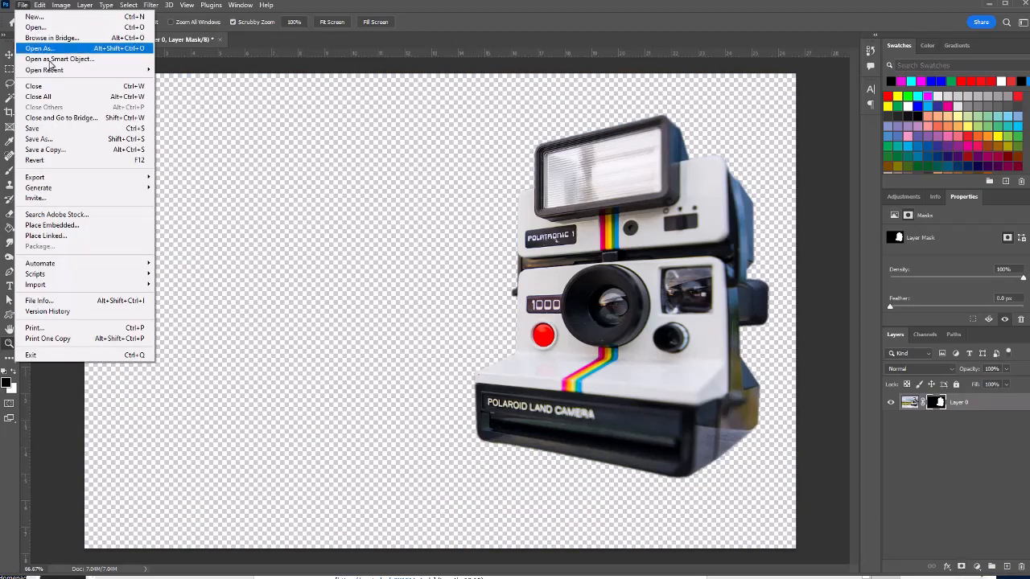
{"action": "left_click", "coordinate": [57, 142]}
{"action": "type", "text": "polaroid"}
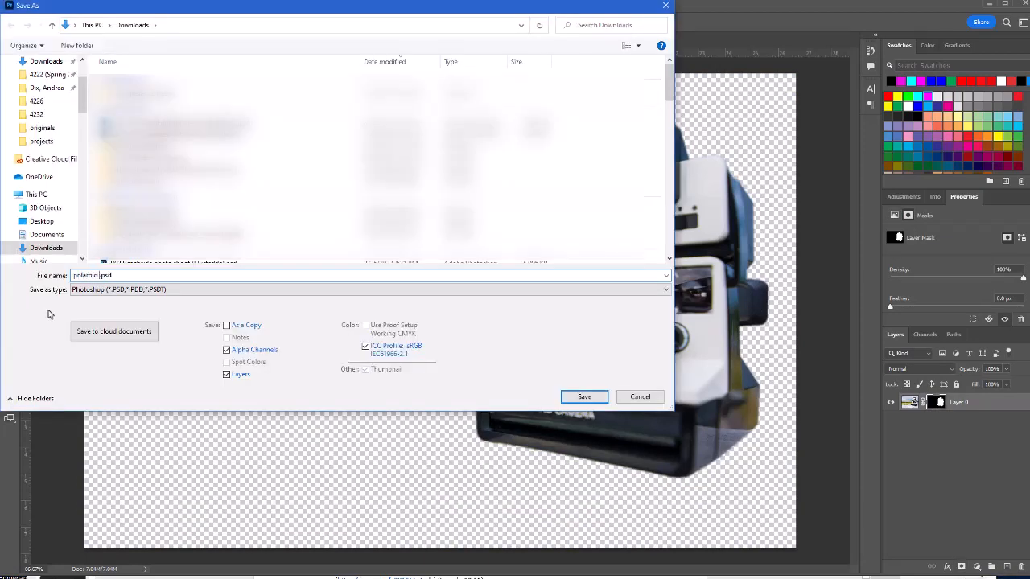
{"action": "type", "text": " camera"}
{"action": "key", "text": "Return"}
Create a new print document 8.5 inches wide and 5.5 inches high at 300 pixels/inch with a white background
{"action": "left_click", "coordinate": [23, 5]}
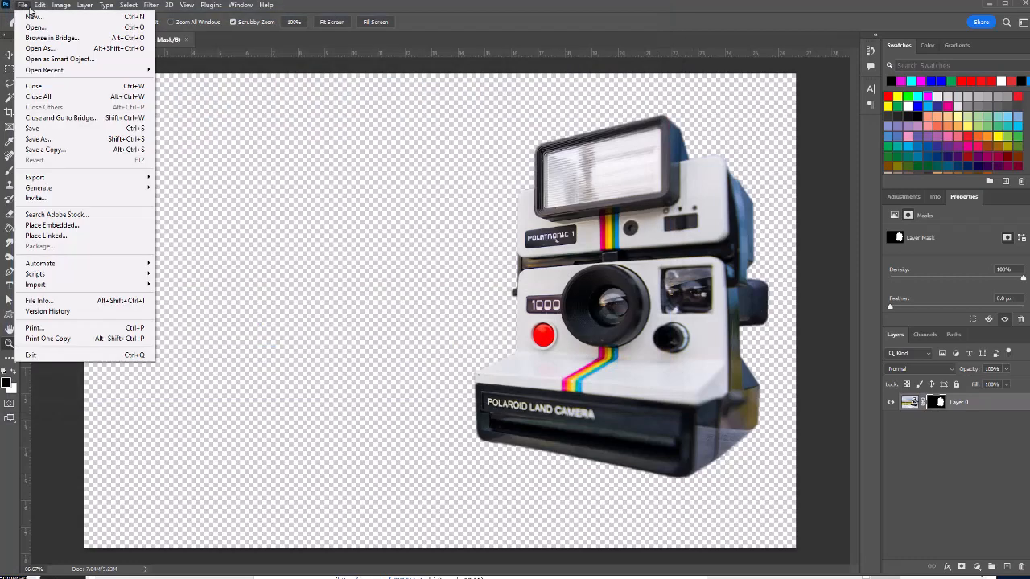
{"action": "left_click", "coordinate": [24, 4]}
{"action": "left_click", "coordinate": [23, 5]}
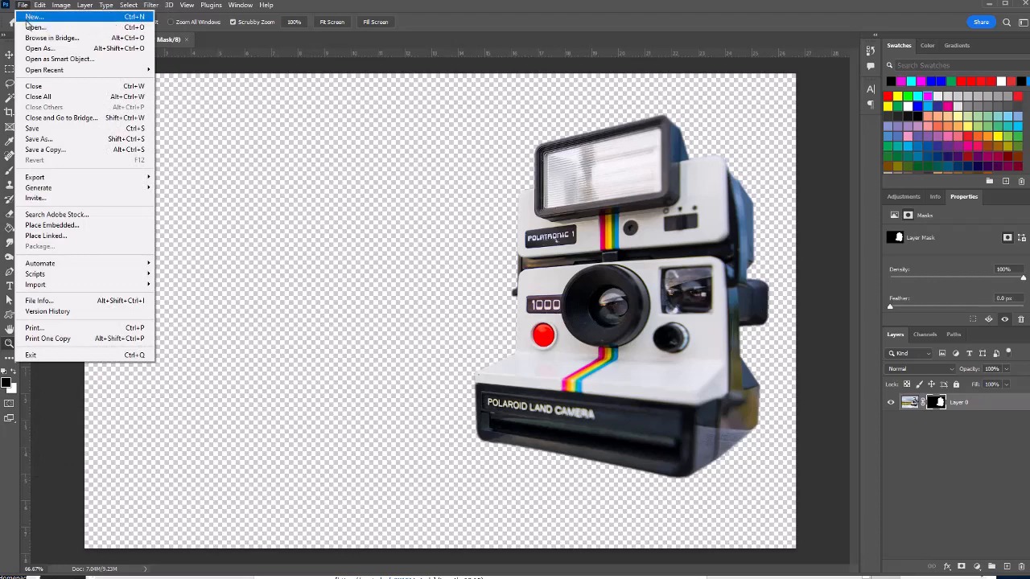
{"action": "left_click", "coordinate": [30, 16]}
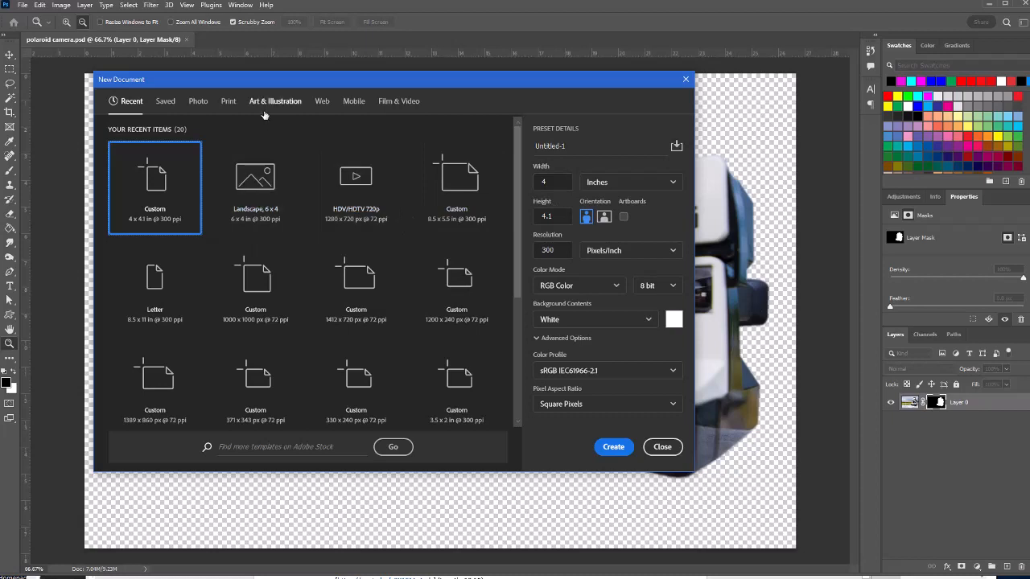
{"action": "left_click", "coordinate": [230, 107]}
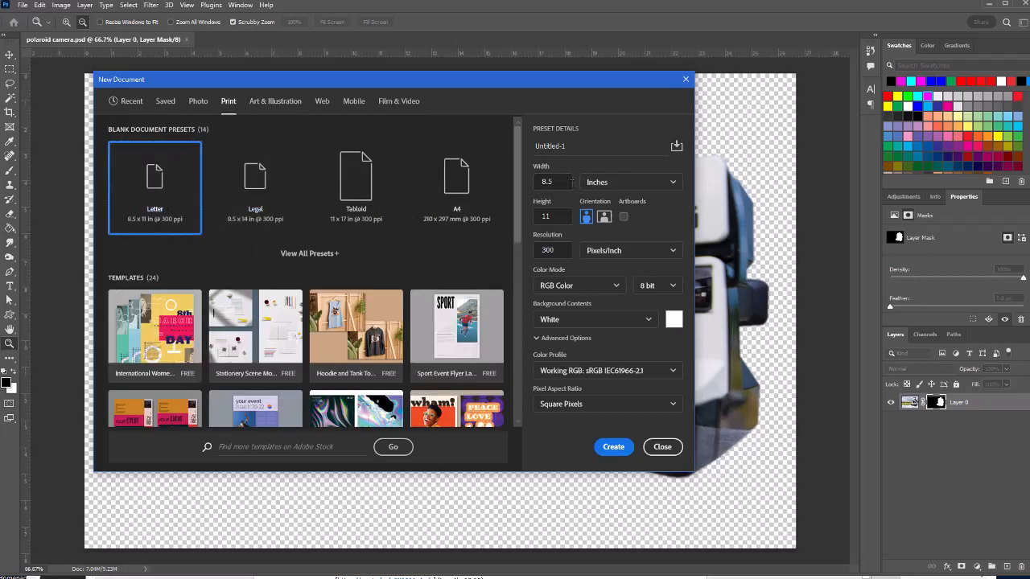
{"action": "left_click", "coordinate": [547, 216]}
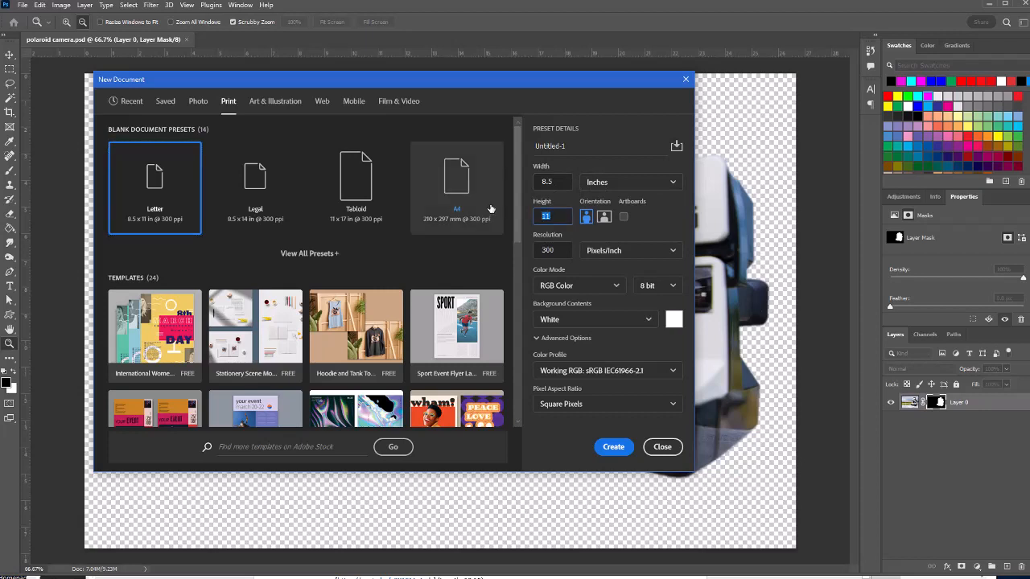
{"action": "type", "text": "5.5"}
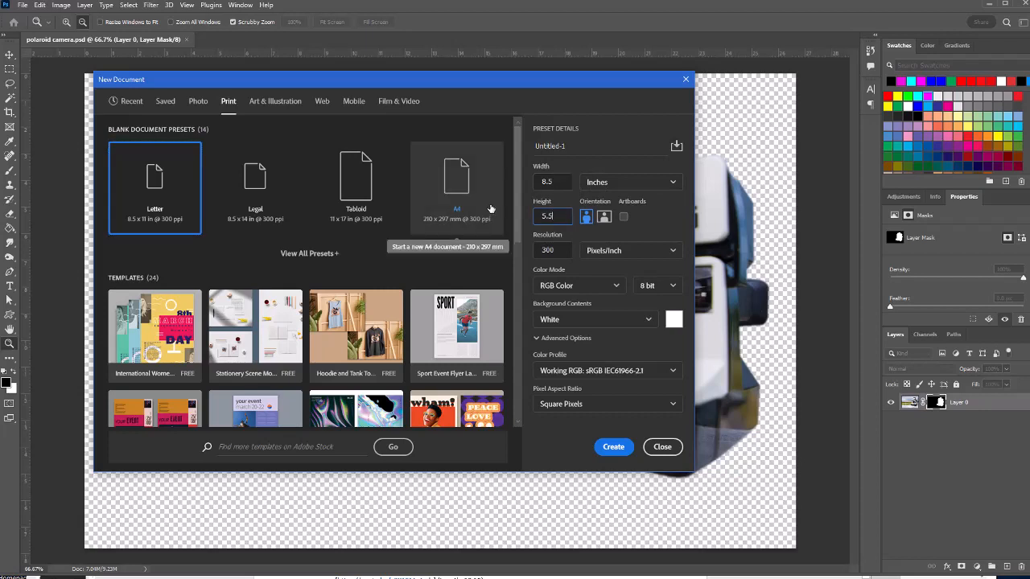
{"action": "left_click", "coordinate": [615, 448]}
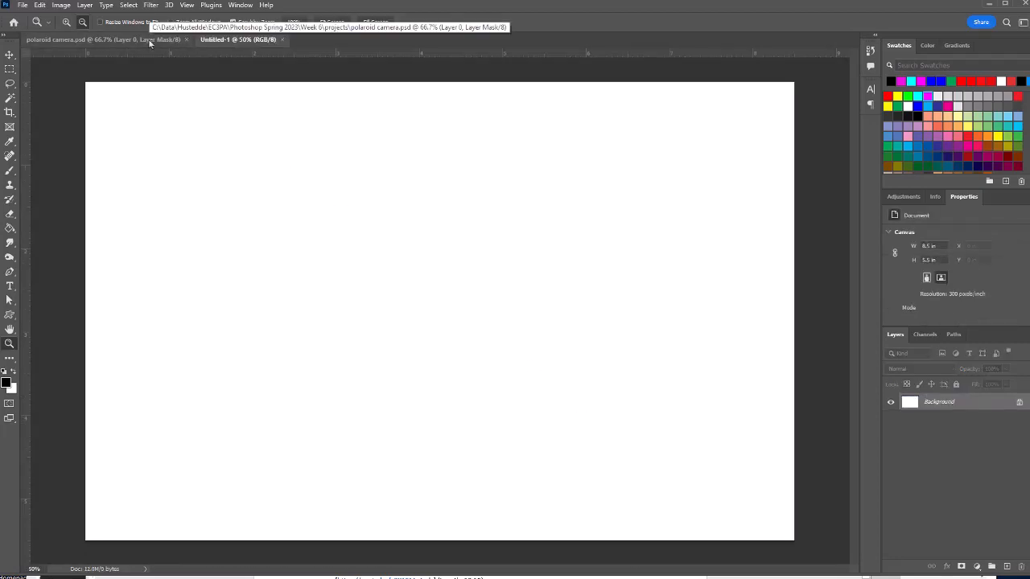
Copy the masked camera layer from its floated document into the new document and move it toward the right edge of the canvas
{"action": "left_click_drag", "start_coordinate": [107, 39], "coordinate": [114, 352]}
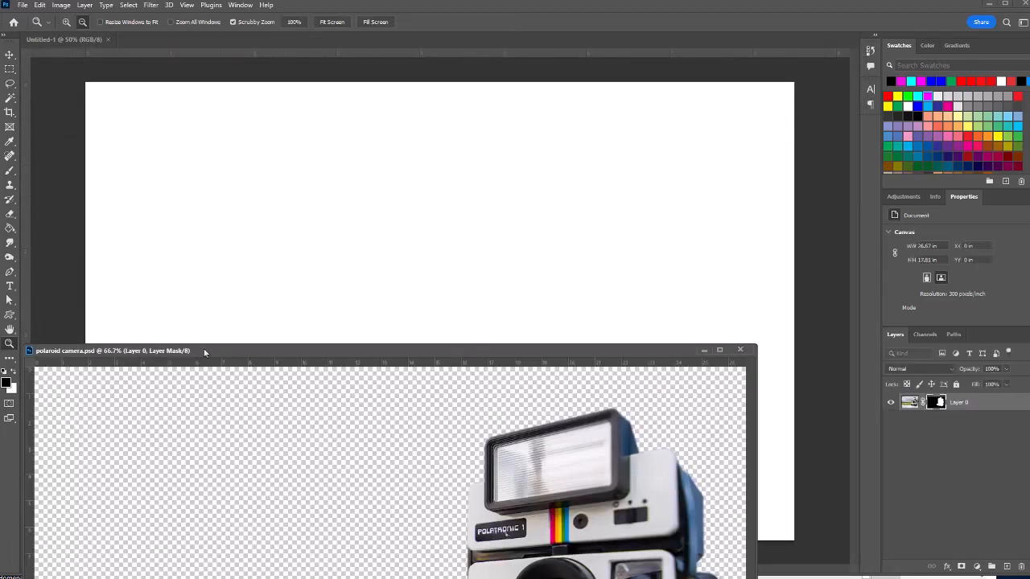
{"action": "left_click_drag", "start_coordinate": [666, 351], "coordinate": [478, 423]}
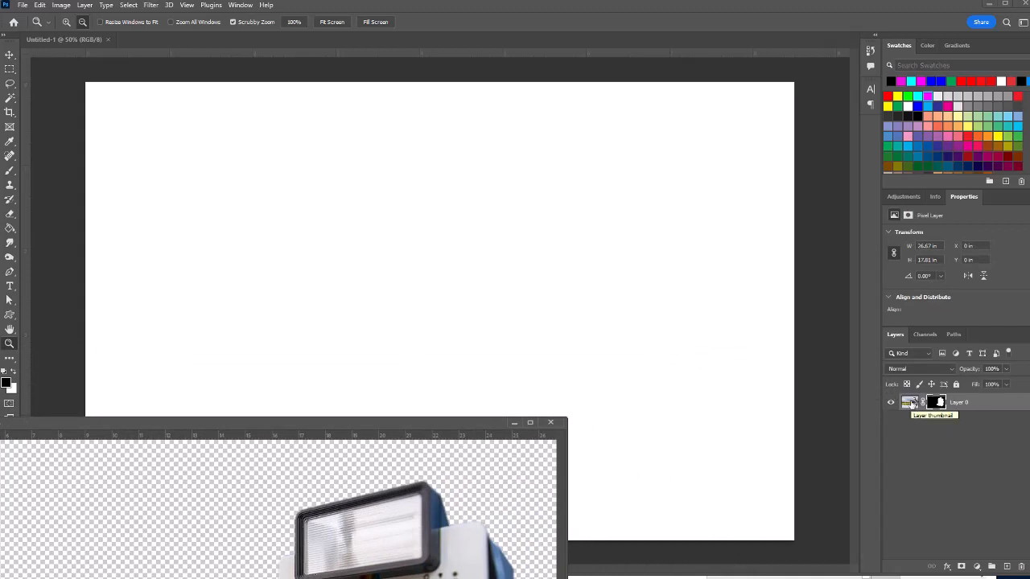
{"action": "left_click_drag", "start_coordinate": [911, 403], "coordinate": [499, 281]}
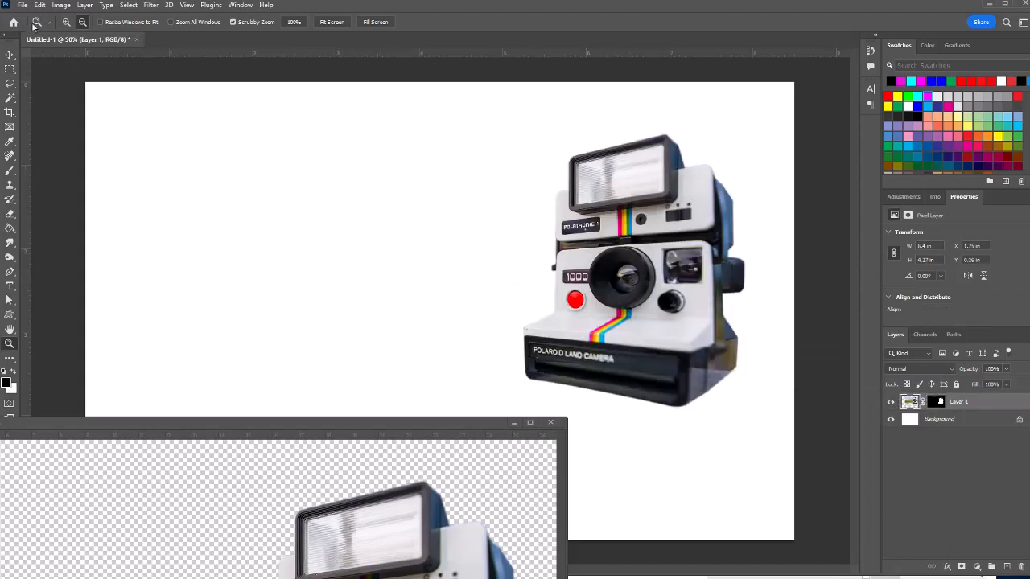
{"action": "left_click", "coordinate": [10, 54]}
{"action": "left_click_drag", "start_coordinate": [643, 326], "coordinate": [655, 384]}
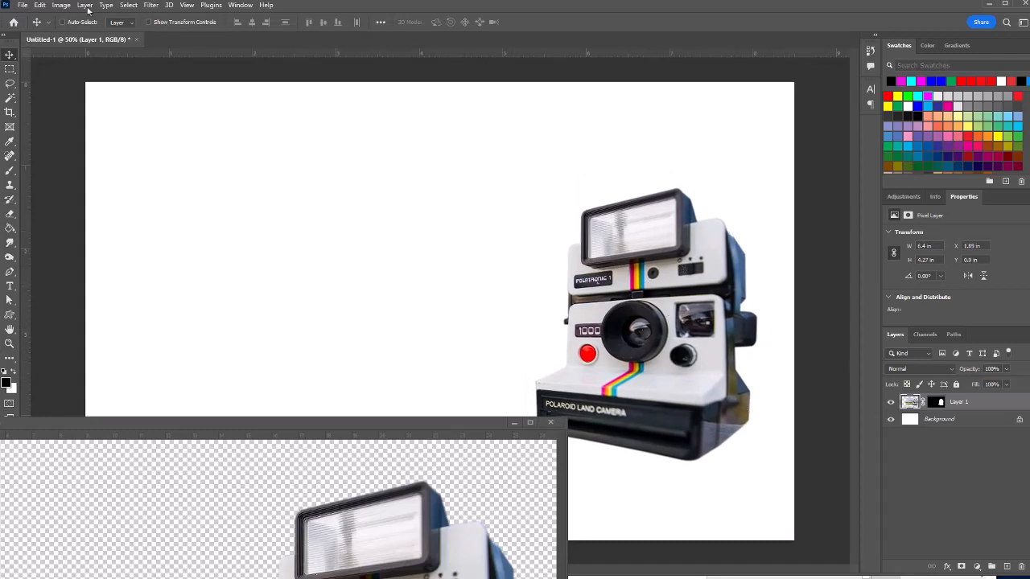
Scale the camera layer up to about 7.05 by 4.89 inches and shift it slightly down and to the right
{"action": "left_click", "coordinate": [39, 5]}
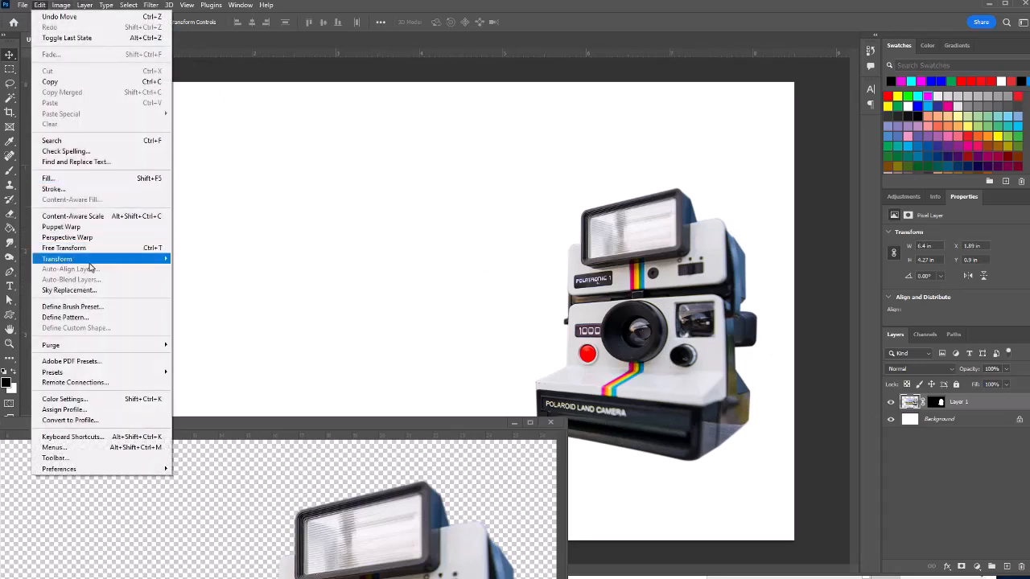
{"action": "mouse_move", "coordinate": [145, 259]}
{"action": "left_click", "coordinate": [205, 276]}
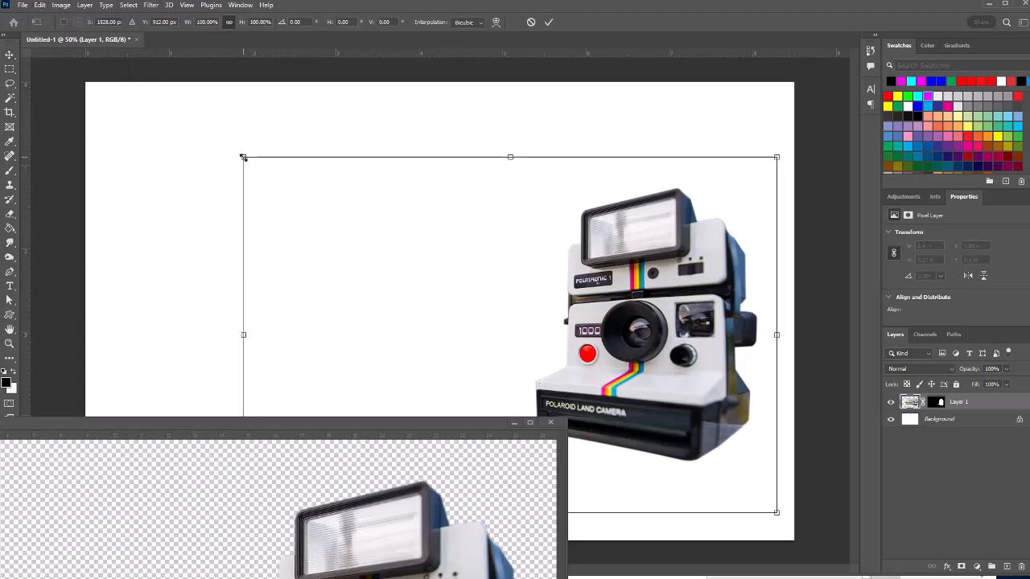
{"action": "left_click_drag", "start_coordinate": [243, 157], "coordinate": [189, 106]}
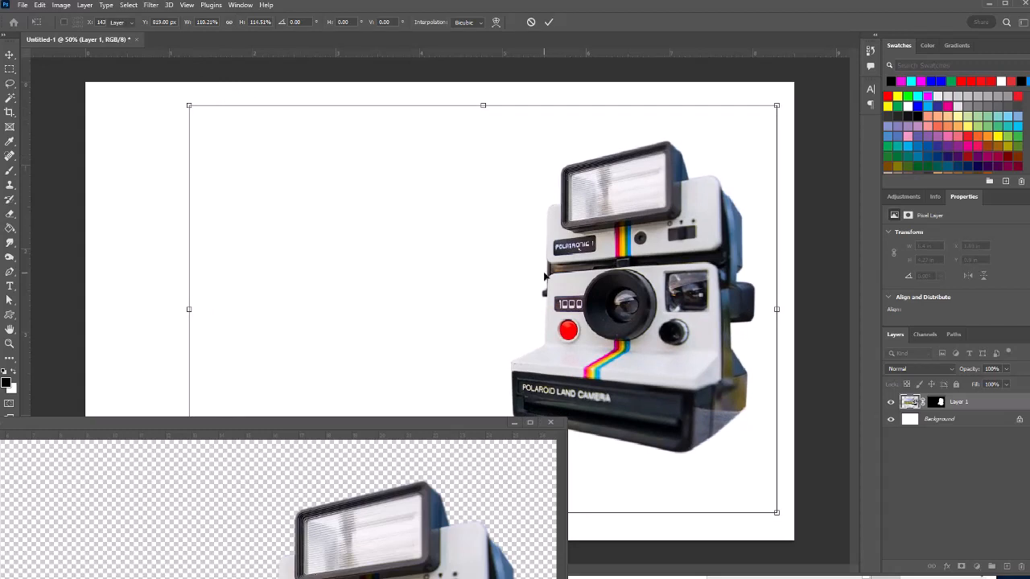
{"action": "key", "text": "Return"}
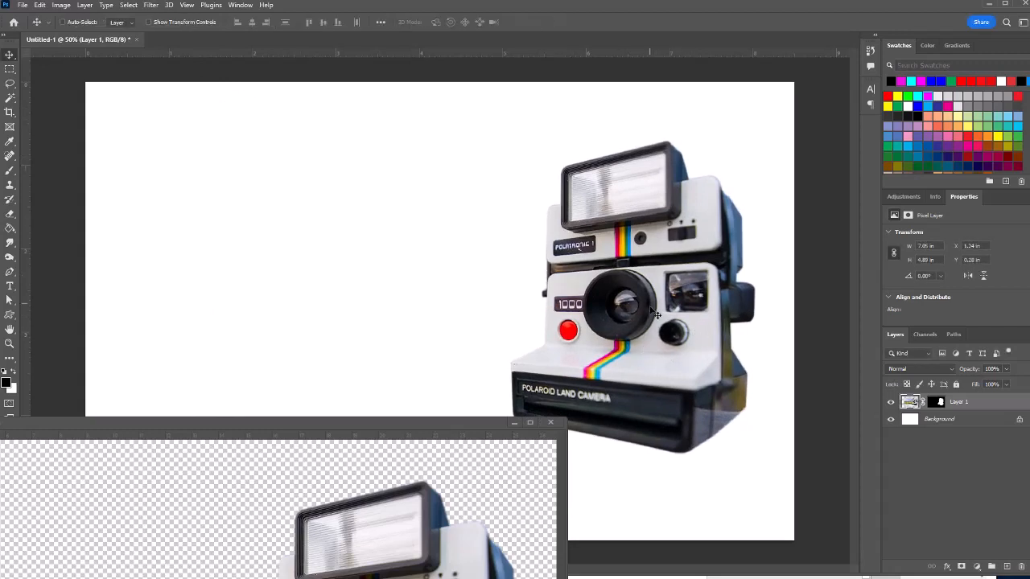
{"action": "left_click_drag", "start_coordinate": [656, 314], "coordinate": [665, 340]}
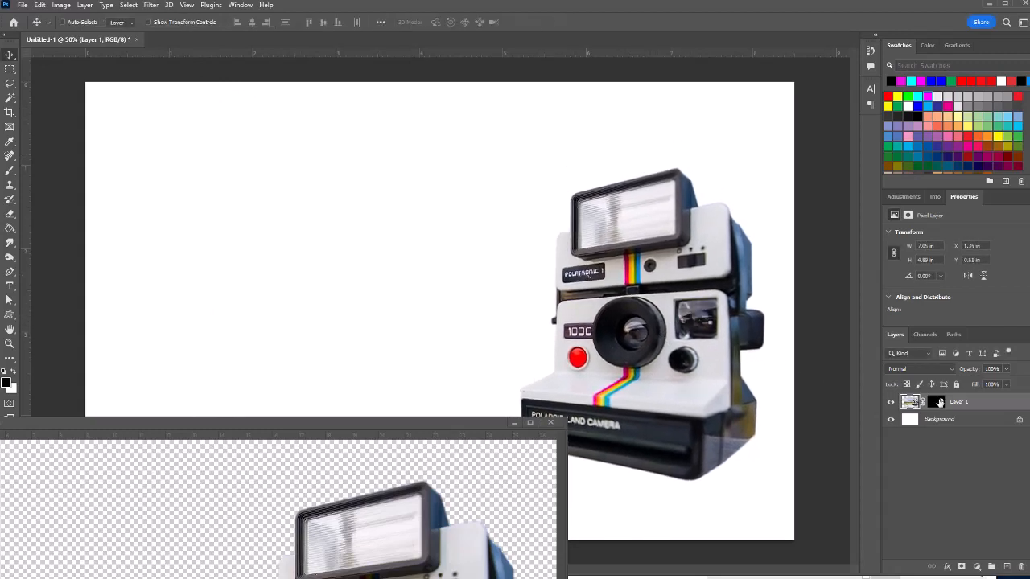
Rename the copied layer "camera", select the Background layer, and close the original camera document
{"action": "double_click", "coordinate": [943, 402]}
{"action": "type", "text": "camera"}
{"action": "left_click", "coordinate": [970, 422]}
{"action": "left_click_drag", "start_coordinate": [491, 429], "coordinate": [619, 443]}
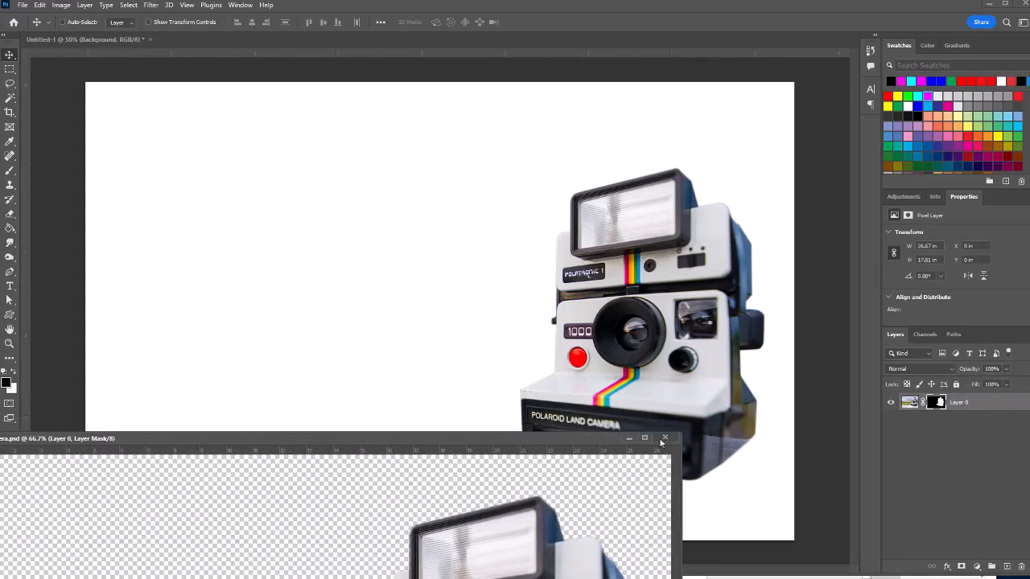
{"action": "left_click", "coordinate": [666, 439]}
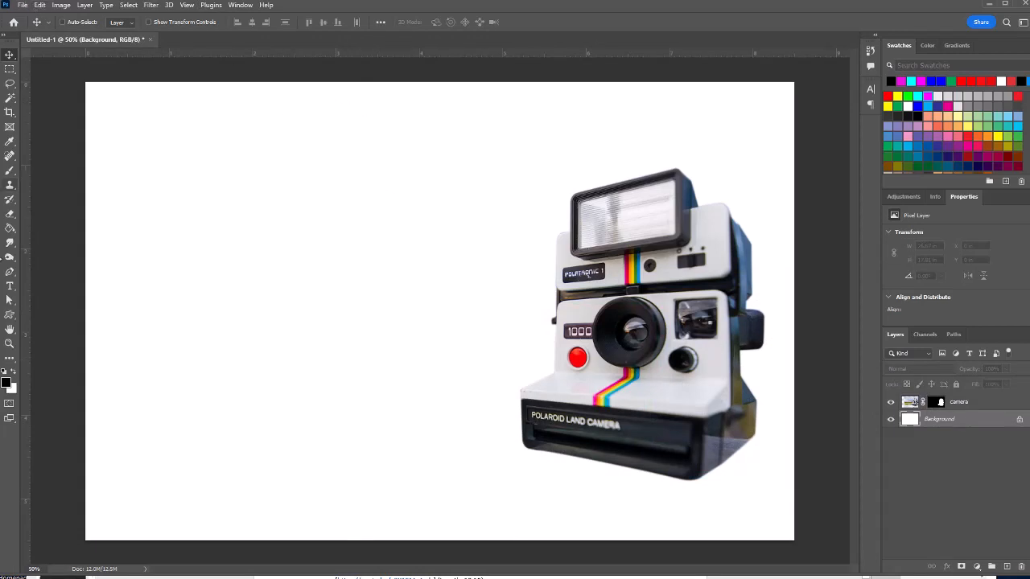
Fill the Background layer with a diagonal linear gradient using the Blue_01 preset, running from upper left to lower right
{"action": "left_click", "coordinate": [12, 232]}
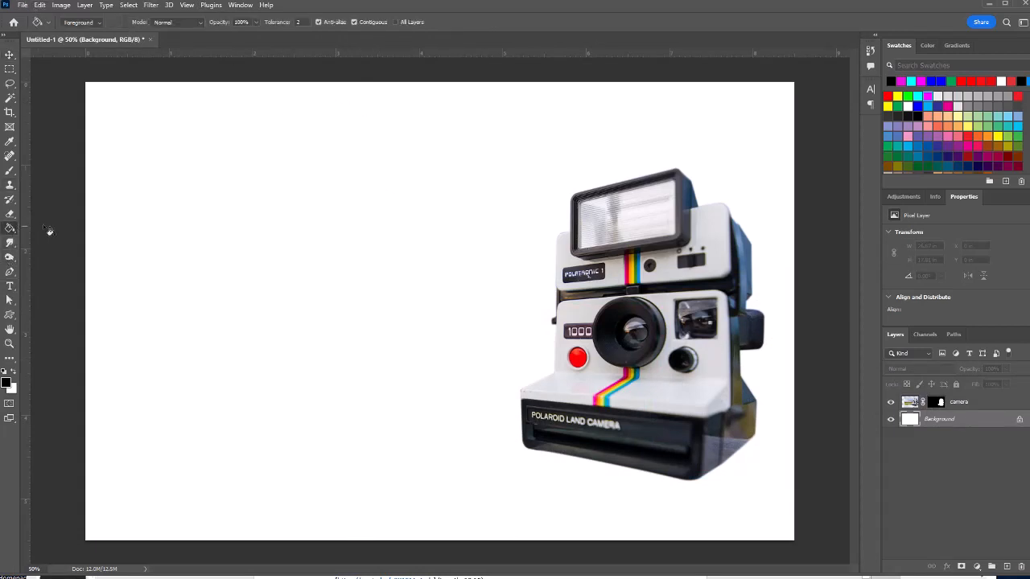
{"action": "right_click", "coordinate": [10, 230]}
{"action": "left_click", "coordinate": [56, 229]}
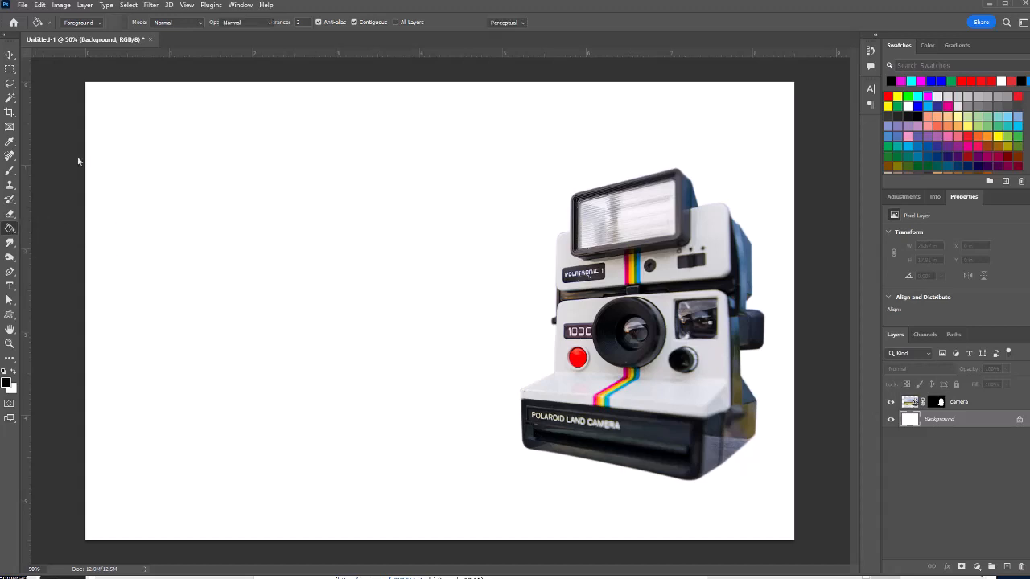
{"action": "left_click", "coordinate": [104, 23]}
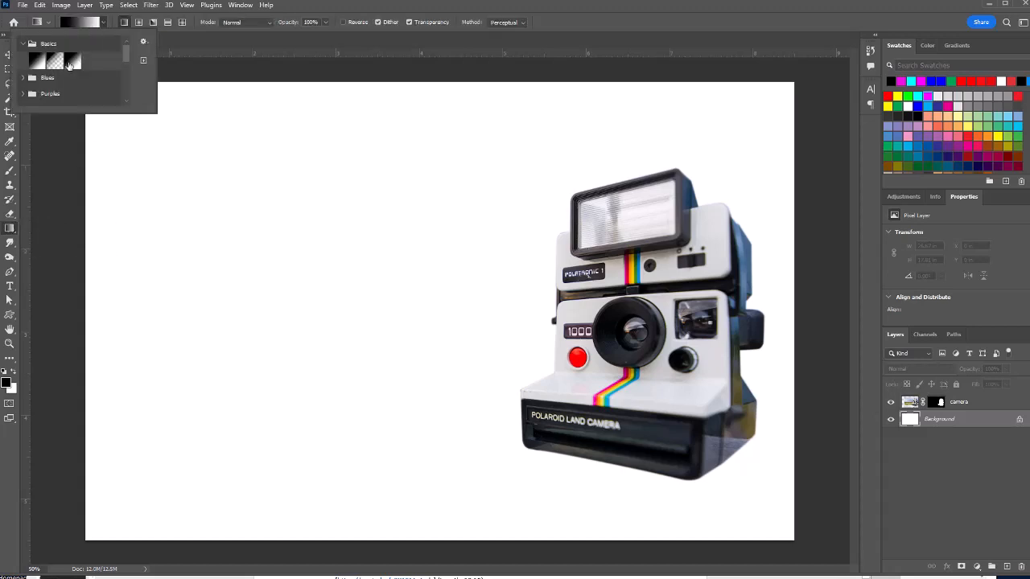
{"action": "left_click", "coordinate": [44, 78]}
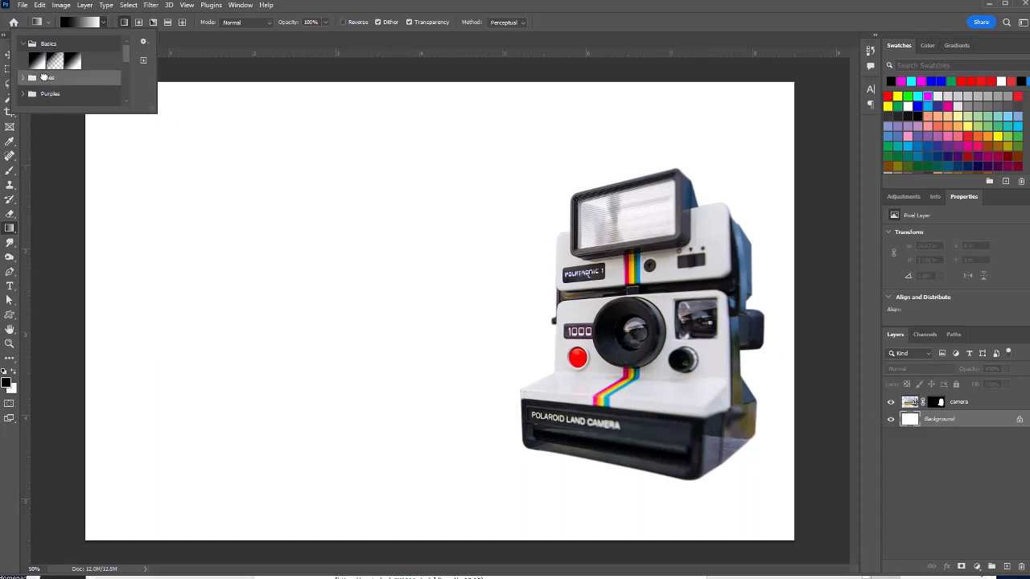
{"action": "left_click", "coordinate": [22, 78]}
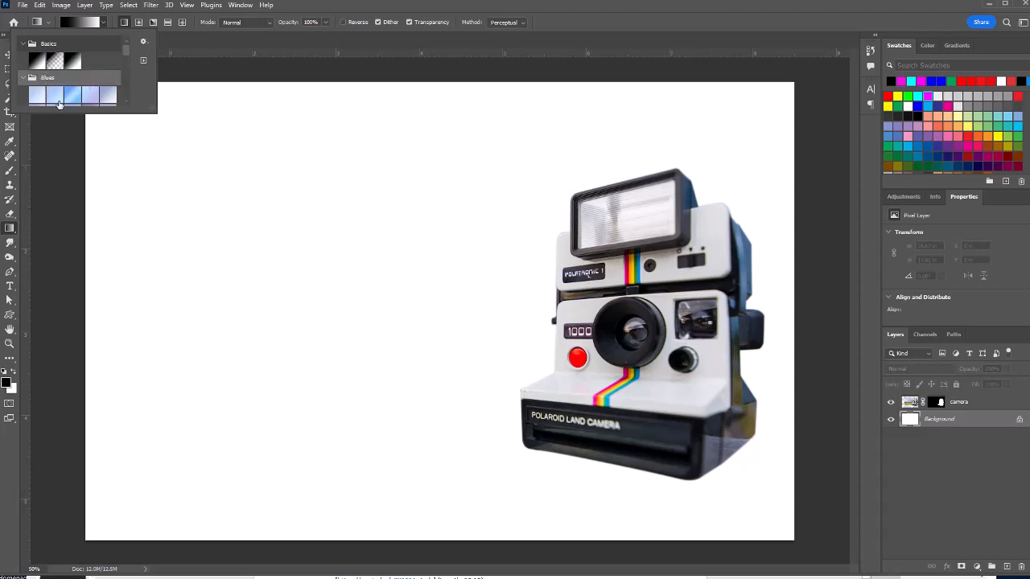
{"action": "scroll", "coordinate": [80, 99], "scroll_direction": "down", "scroll_amount": 1}
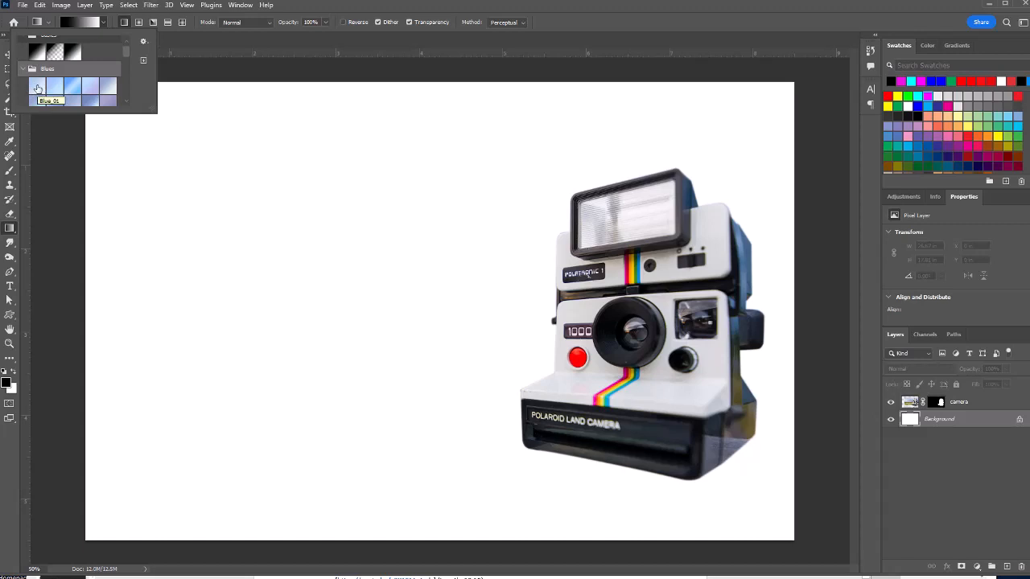
{"action": "left_click", "coordinate": [37, 88]}
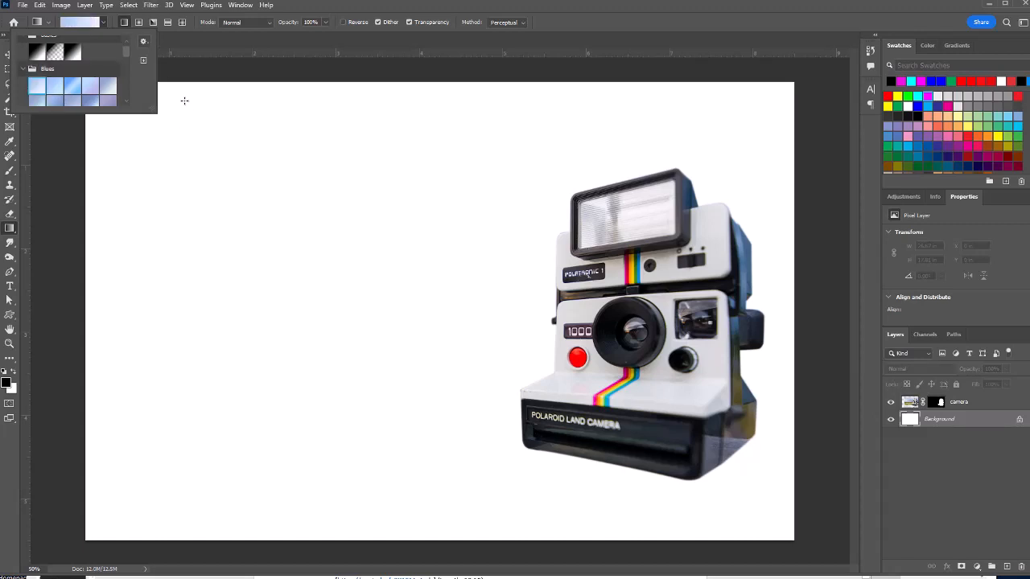
{"action": "left_click_drag", "start_coordinate": [217, 145], "coordinate": [520, 488]}
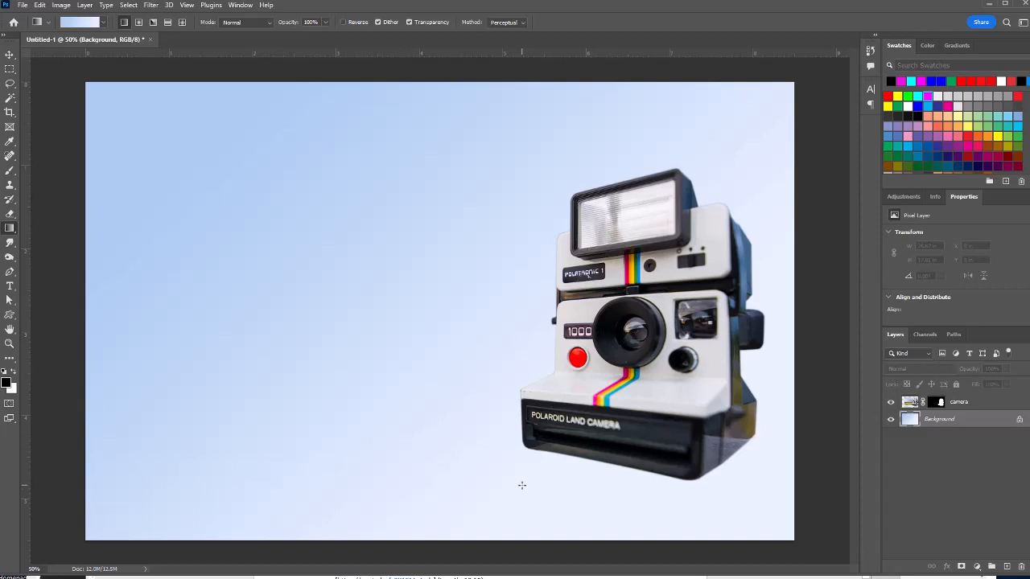
Apply the second Blues gradient preset diagonally across the Background layer, from upper left to lower right
{"action": "left_click", "coordinate": [103, 23]}
{"action": "left_click", "coordinate": [51, 90]}
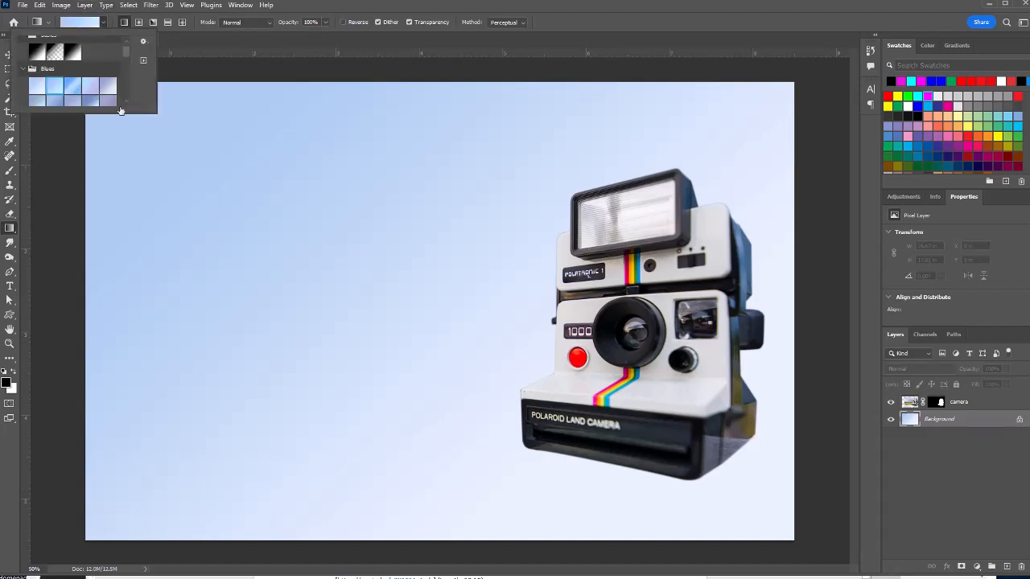
{"action": "left_click", "coordinate": [161, 138]}
{"action": "left_click_drag", "start_coordinate": [161, 139], "coordinate": [523, 477]}
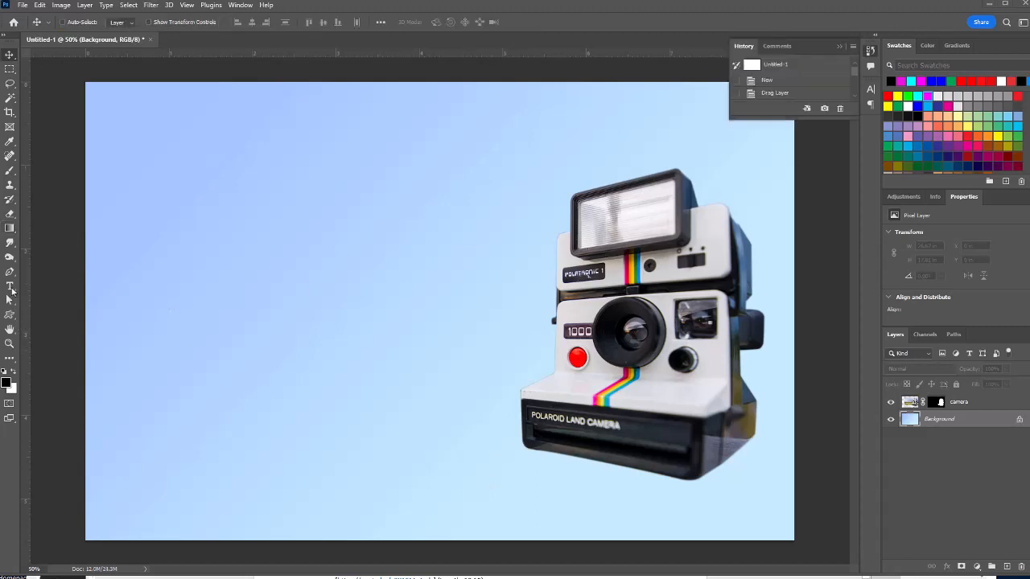
Add the two-line 24 pt Arial Black headline "For when you want those wedding photos in the fastest way possible!" in dark blue above the camera
{"action": "key", "text": "t"}
{"action": "left_click", "coordinate": [142, 138]}
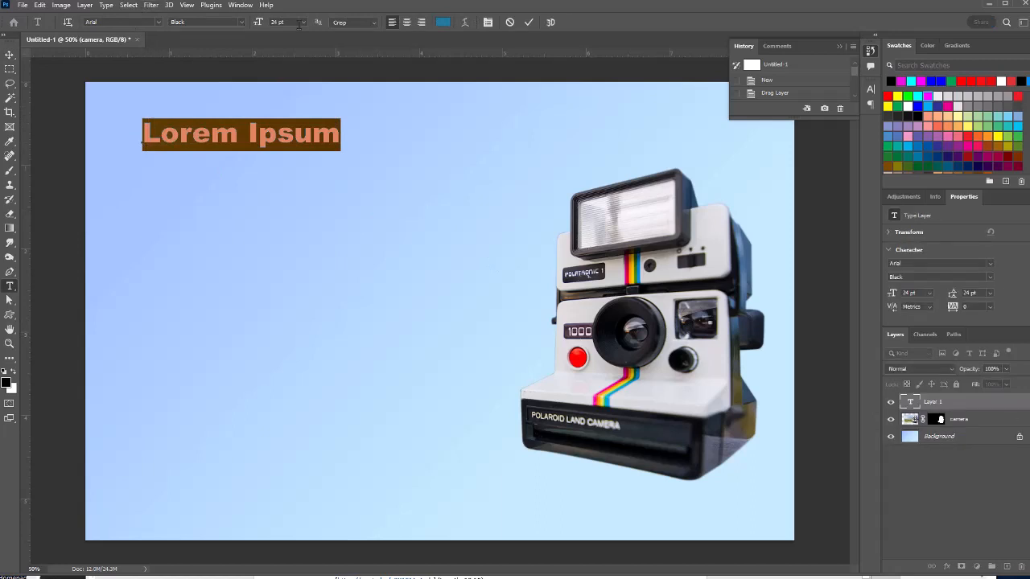
{"action": "left_click", "coordinate": [444, 24]}
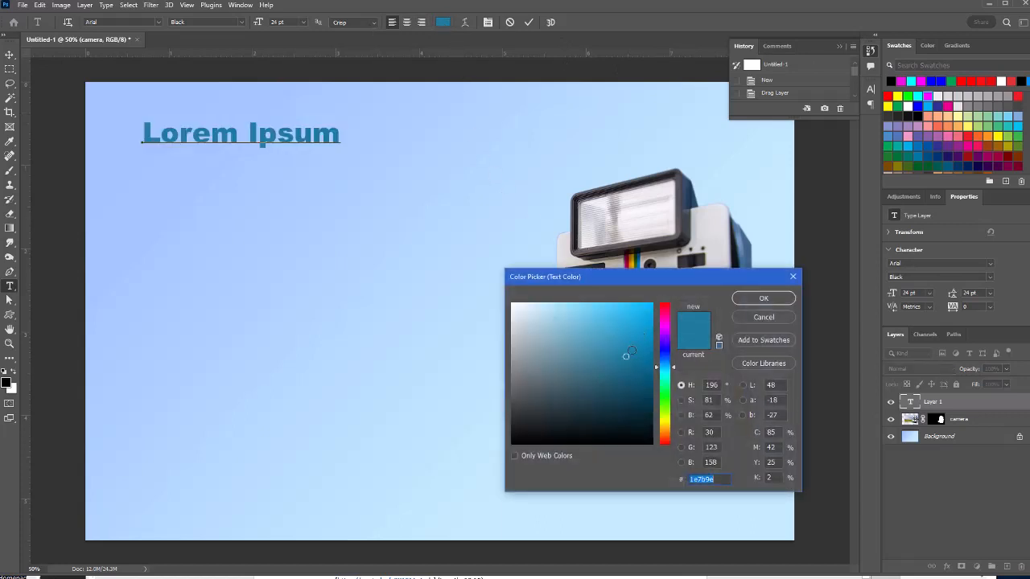
{"action": "left_click", "coordinate": [638, 363]}
{"action": "left_click", "coordinate": [748, 303]}
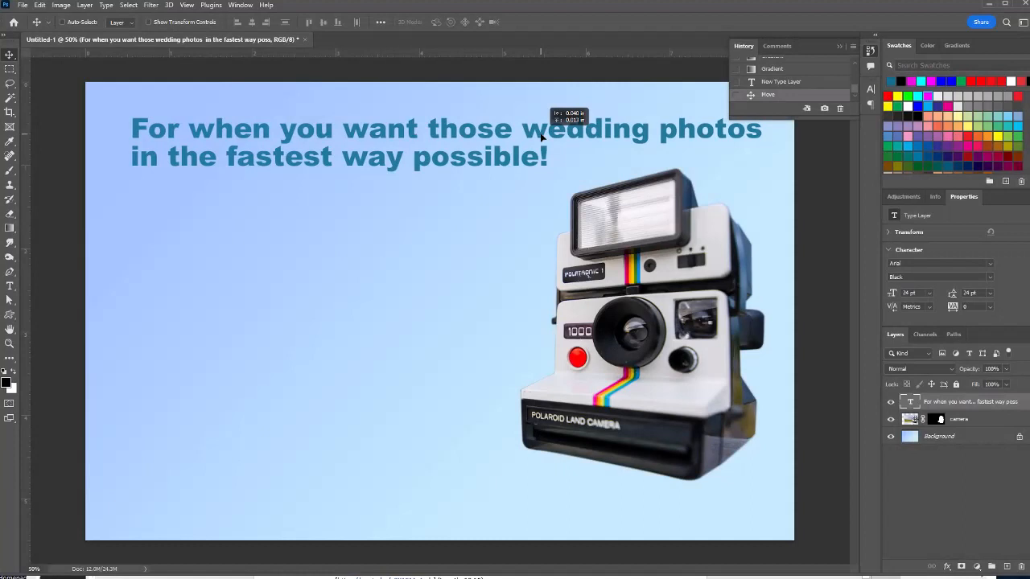
{"action": "left_click_drag", "start_coordinate": [537, 135], "coordinate": [538, 138]}
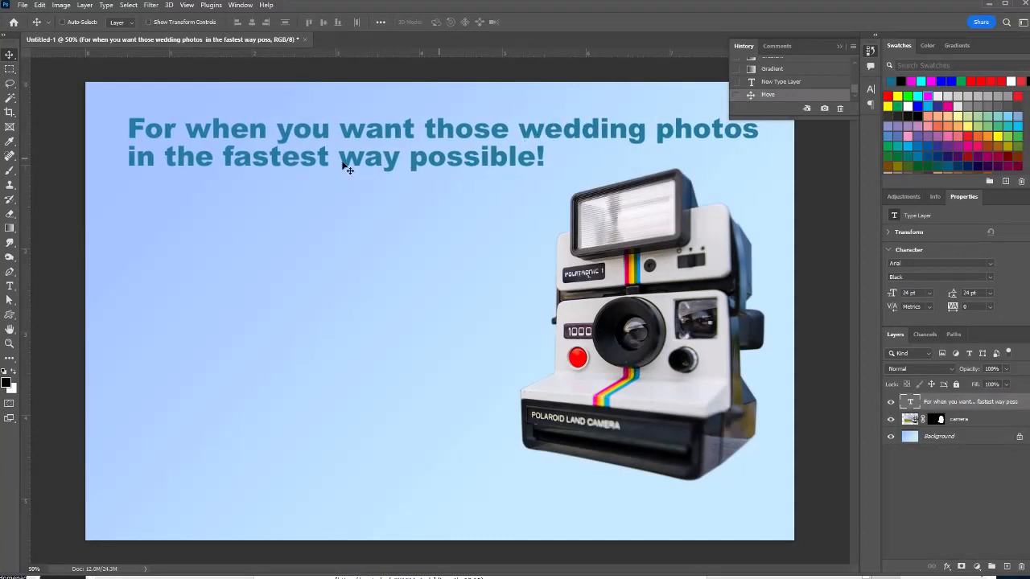
Set the tracking of the entire two-line headline to -25
{"action": "left_click", "coordinate": [9, 287]}
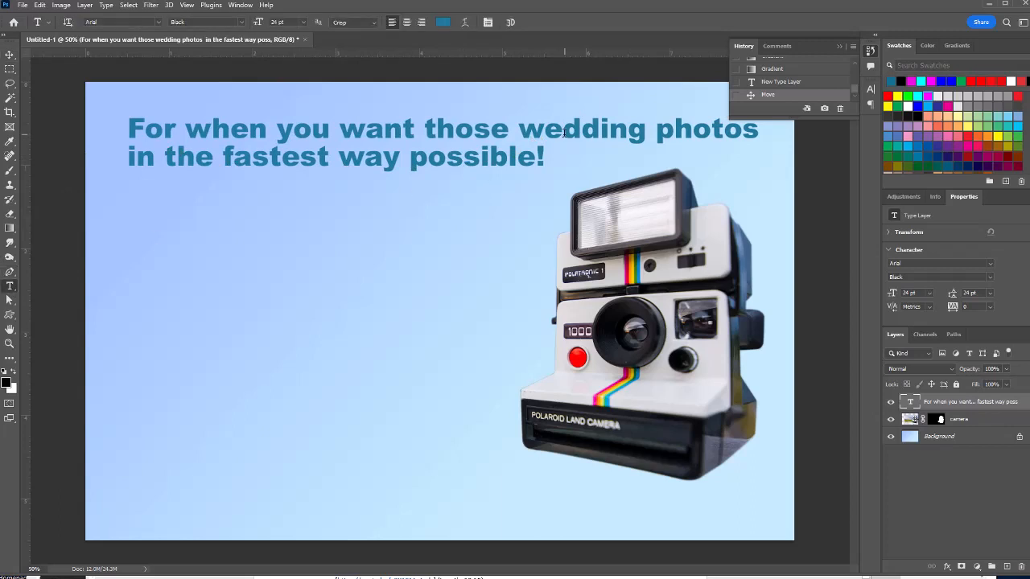
{"action": "left_click_drag", "start_coordinate": [541, 159], "coordinate": [127, 130]}
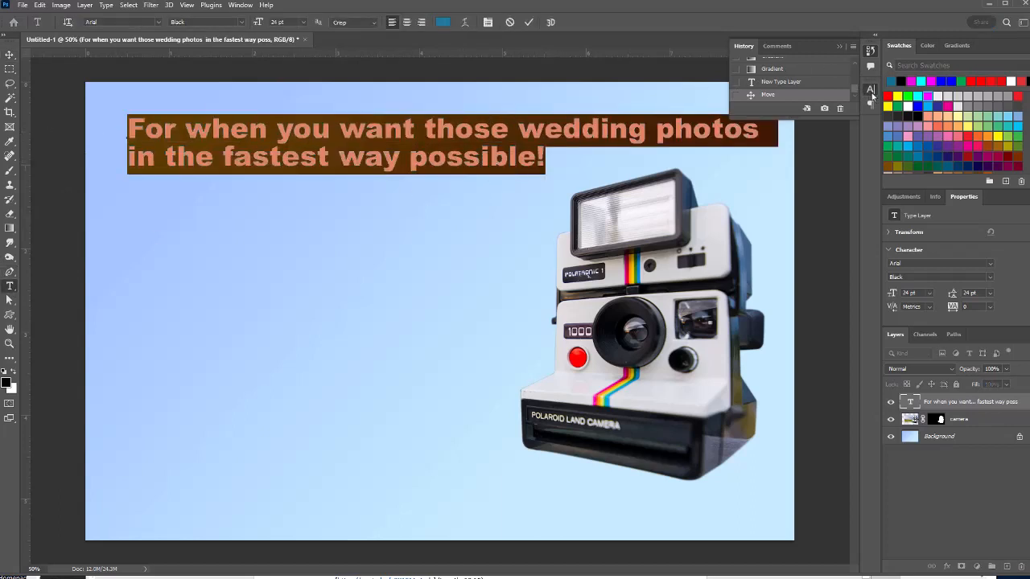
{"action": "left_click", "coordinate": [870, 89]}
{"action": "left_click", "coordinate": [852, 130]}
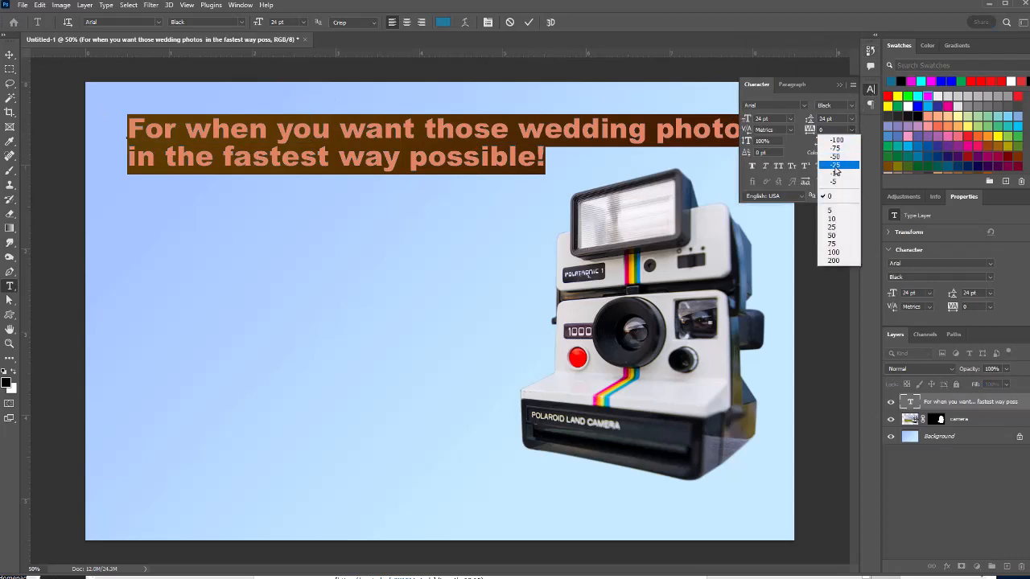
{"action": "left_click", "coordinate": [837, 164]}
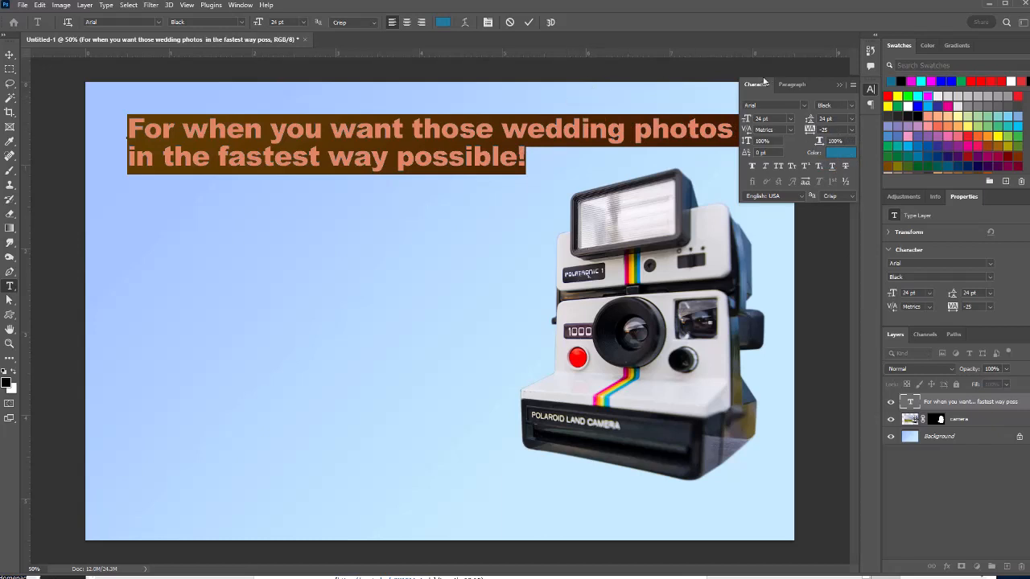
{"action": "left_click", "coordinate": [839, 86]}
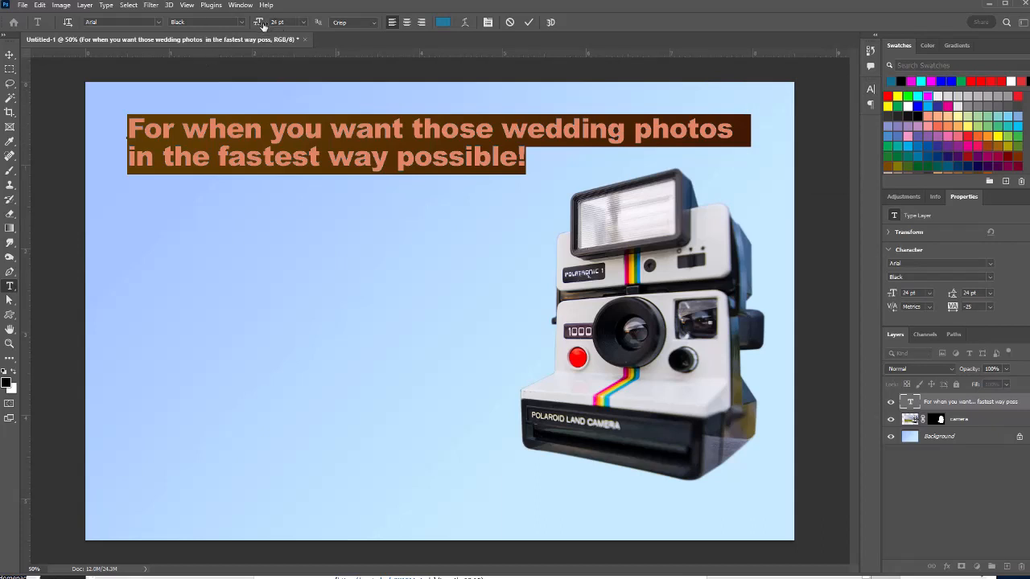
Enlarge the headline to 25 pt and nudge it slightly down and to the left
{"action": "left_click_drag", "start_coordinate": [261, 24], "coordinate": [262, 25]}
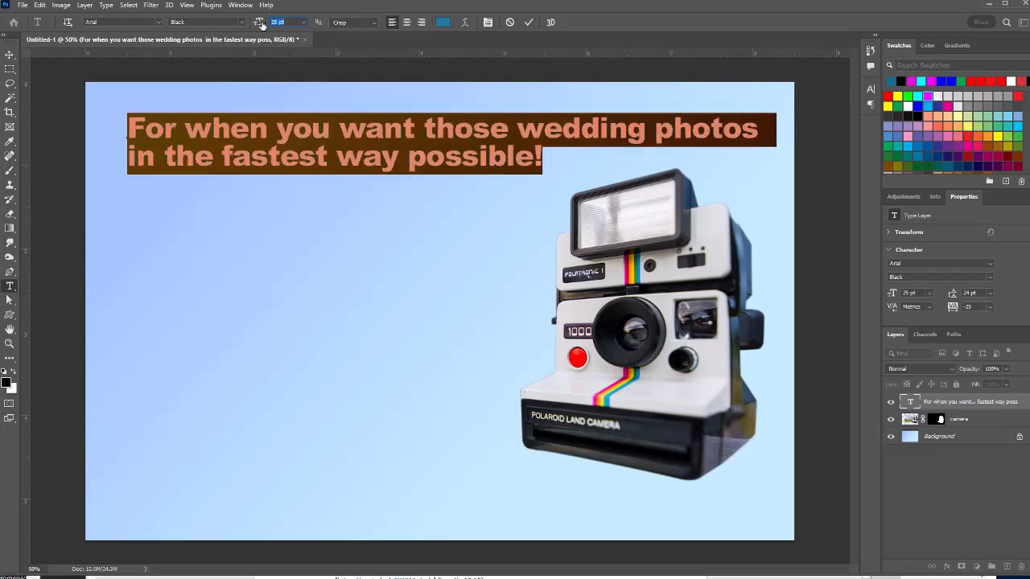
{"action": "left_click", "coordinate": [9, 54]}
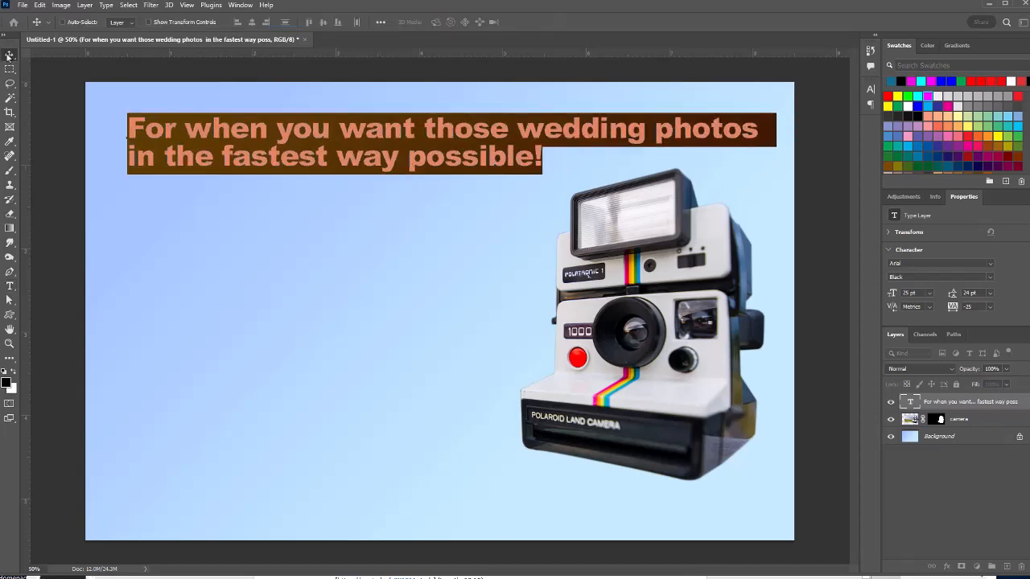
{"action": "left_click_drag", "start_coordinate": [430, 136], "coordinate": [425, 141]}
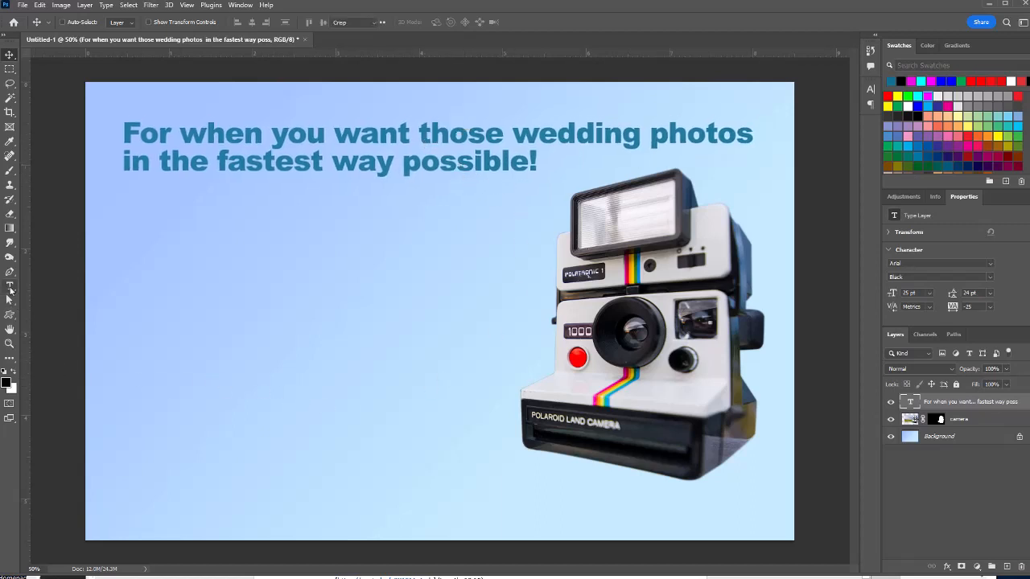
Start a new text line near the canvas's lower-left corner in Edwardian Script ITC Regular, 50 pt, with tracking 0
{"action": "left_click", "coordinate": [10, 286]}
{"action": "left_click", "coordinate": [145, 490]}
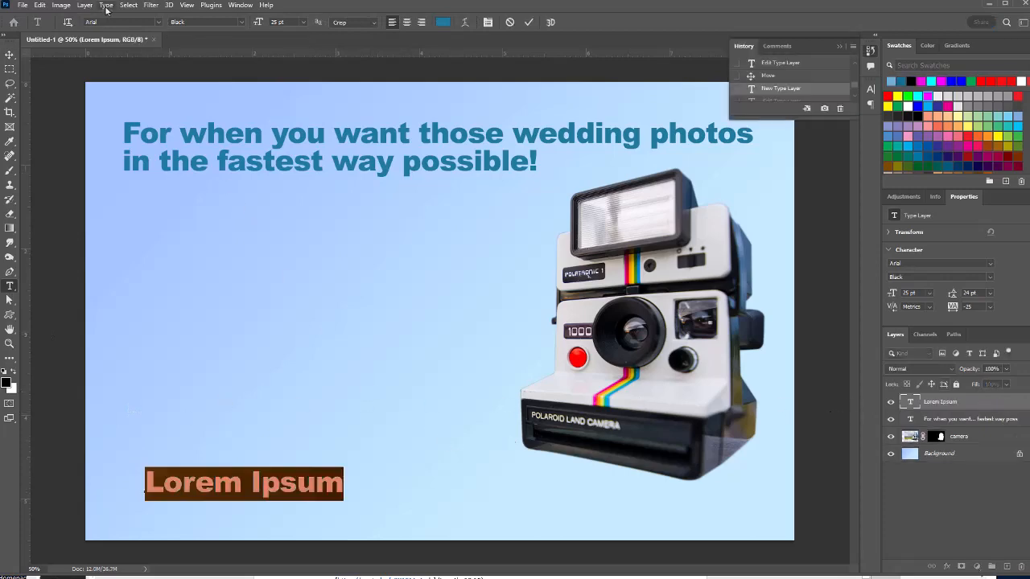
{"action": "left_click", "coordinate": [160, 25]}
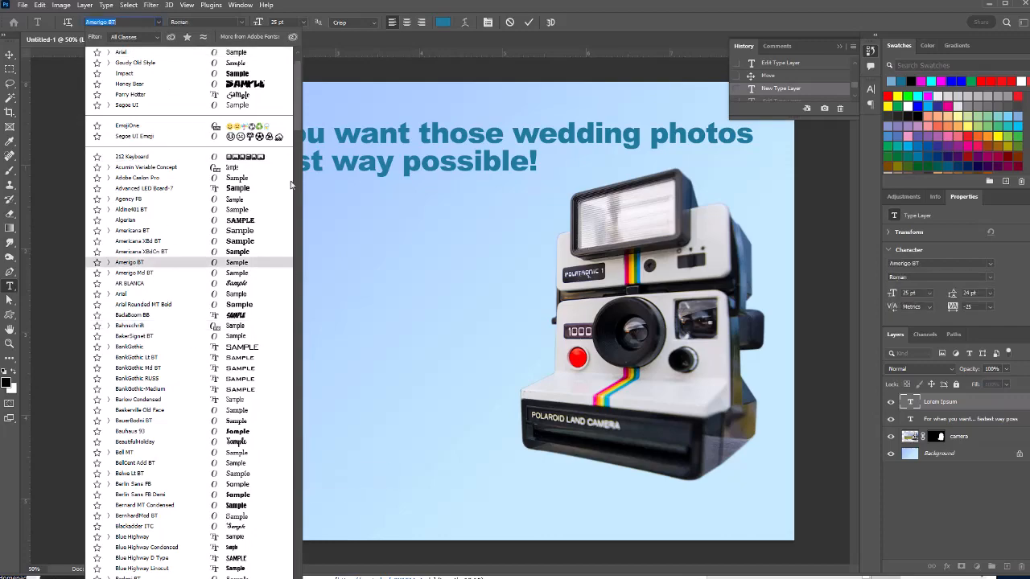
{"action": "left_click_drag", "start_coordinate": [294, 115], "coordinate": [307, 261]}
{"action": "left_click", "coordinate": [150, 93]}
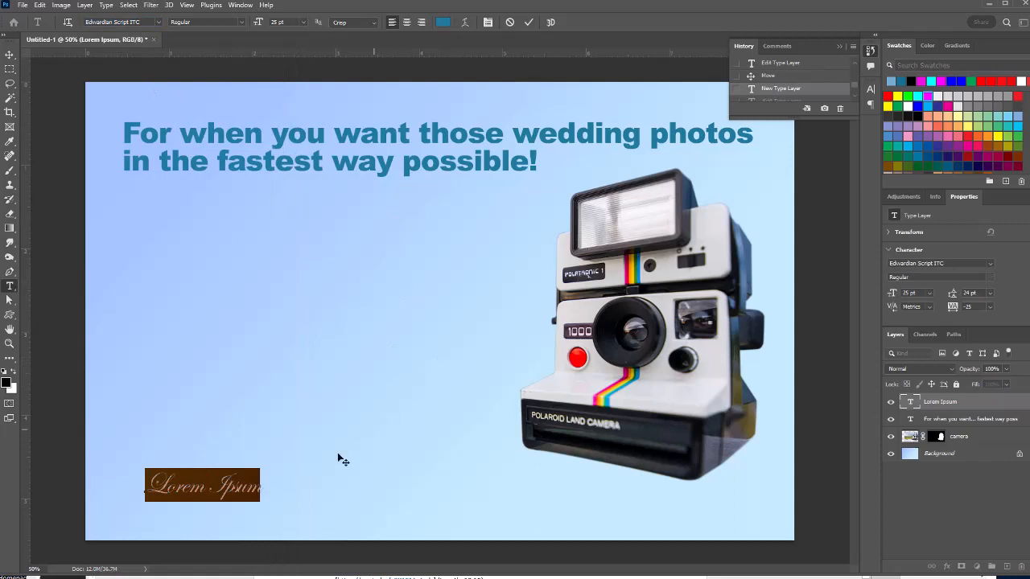
{"action": "left_click", "coordinate": [277, 23]}
{"action": "type", "text": "50"}
{"action": "key", "text": "Return"}
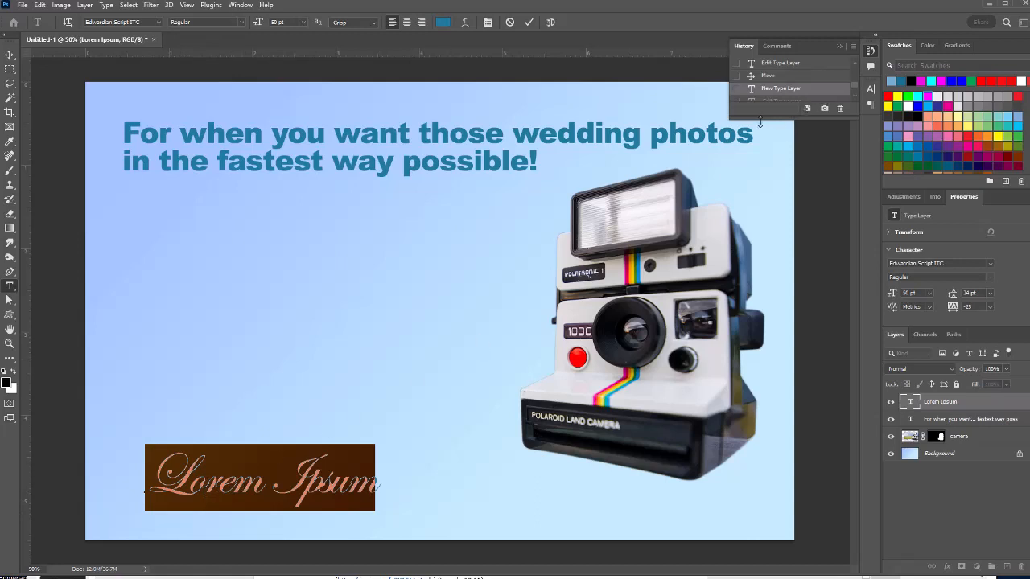
{"action": "left_click", "coordinate": [871, 90]}
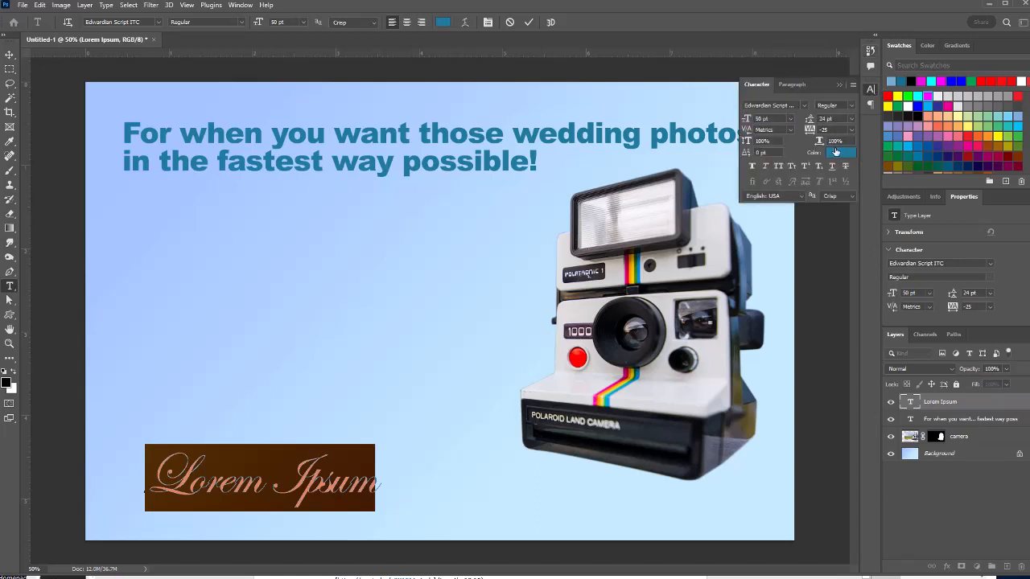
{"action": "left_click", "coordinate": [851, 130]}
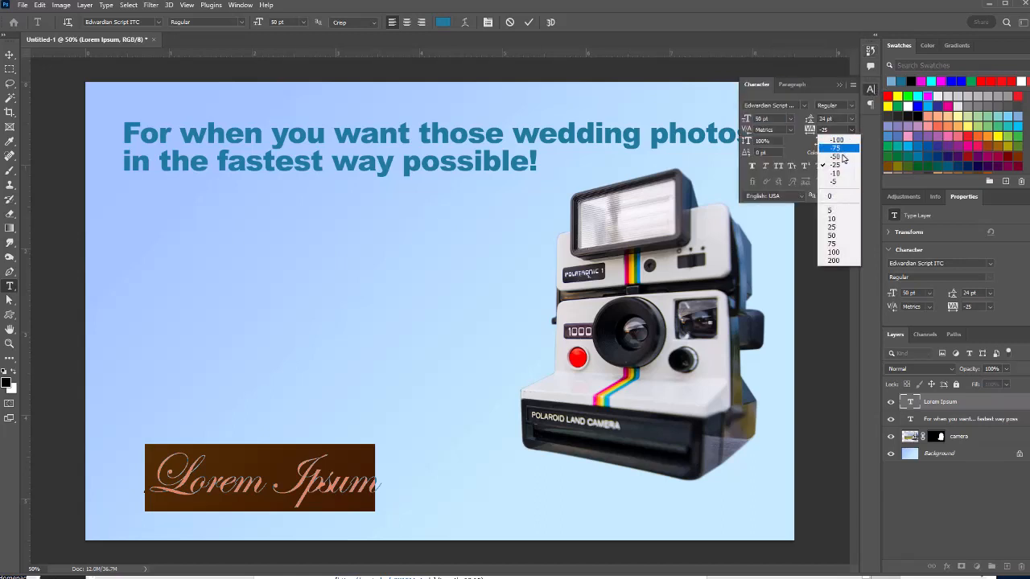
{"action": "left_click", "coordinate": [833, 198]}
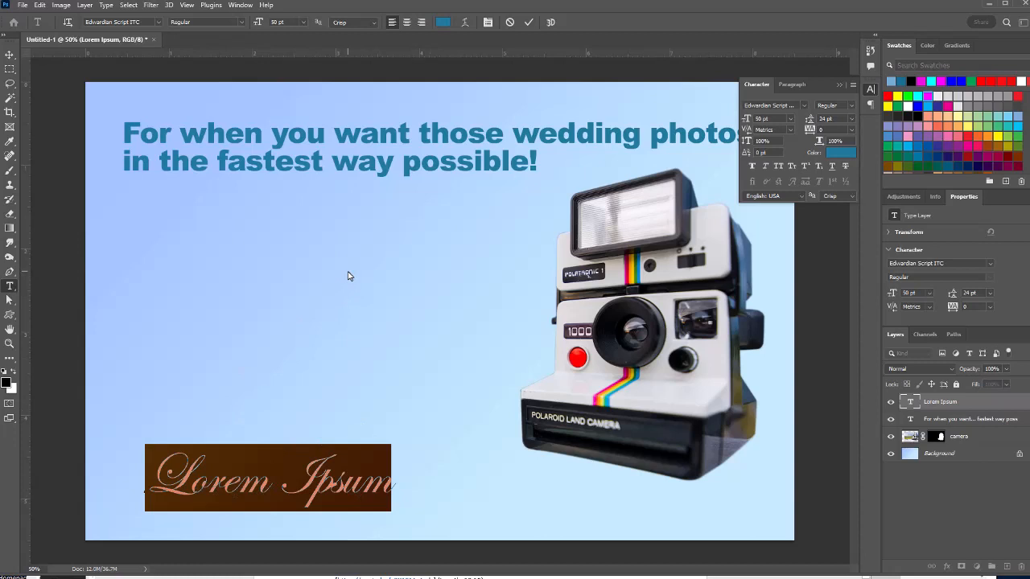
Replace the placeholder text with the company name "Blue Veil Polaroid Photography"
{"action": "type", "text": "Blue"}
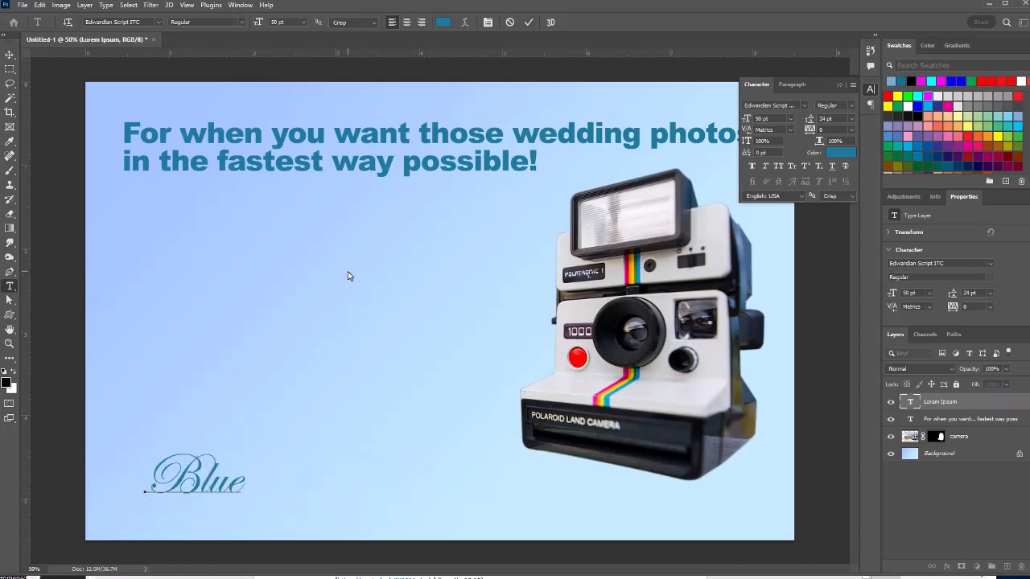
{"action": "type", "text": " Veil"}
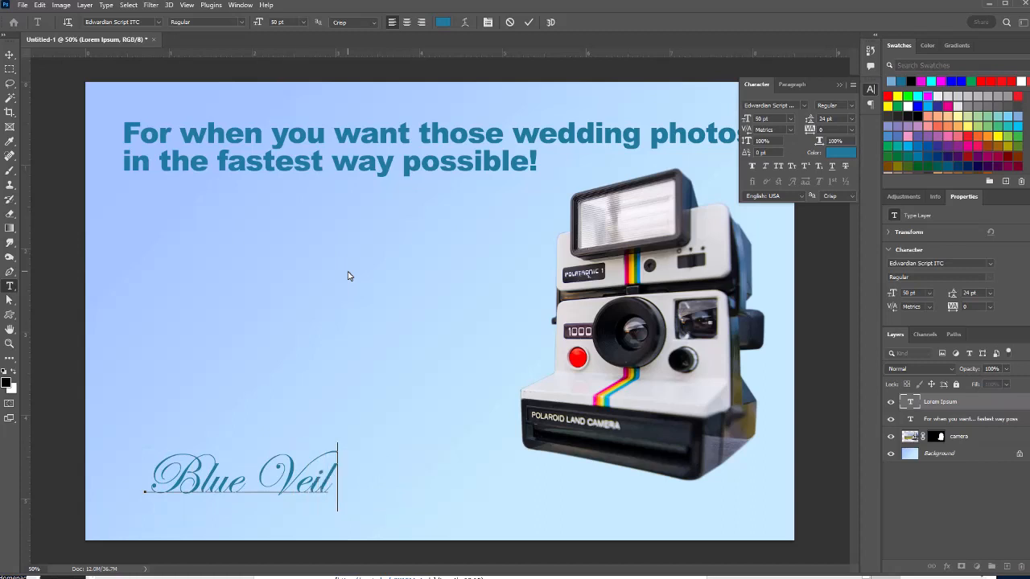
{"action": "type", "text": " Polaroi"}
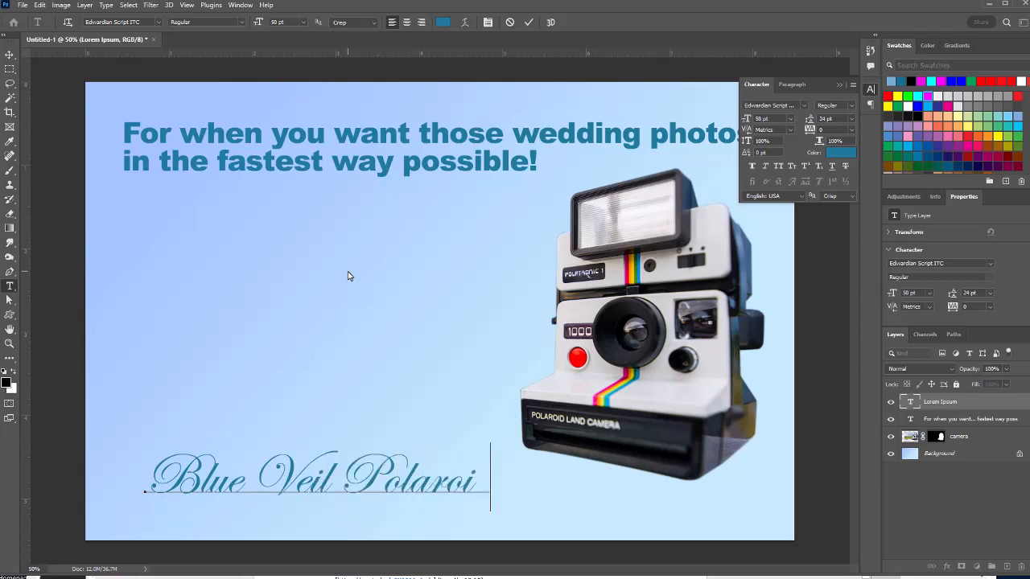
{"action": "type", "text": "d Pht"}
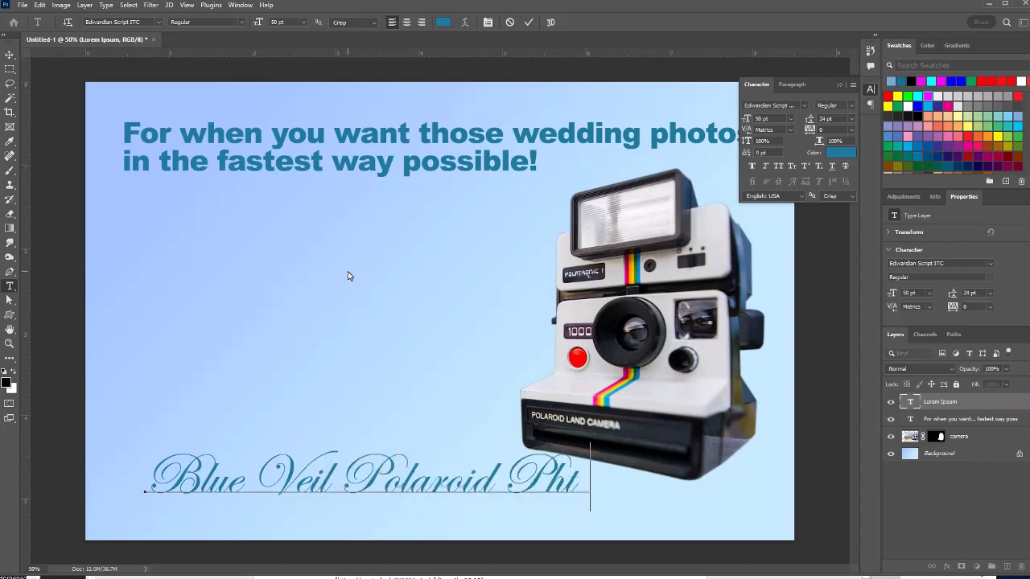
{"action": "key", "text": "BackSpace"}
{"action": "type", "text": "otogr"}
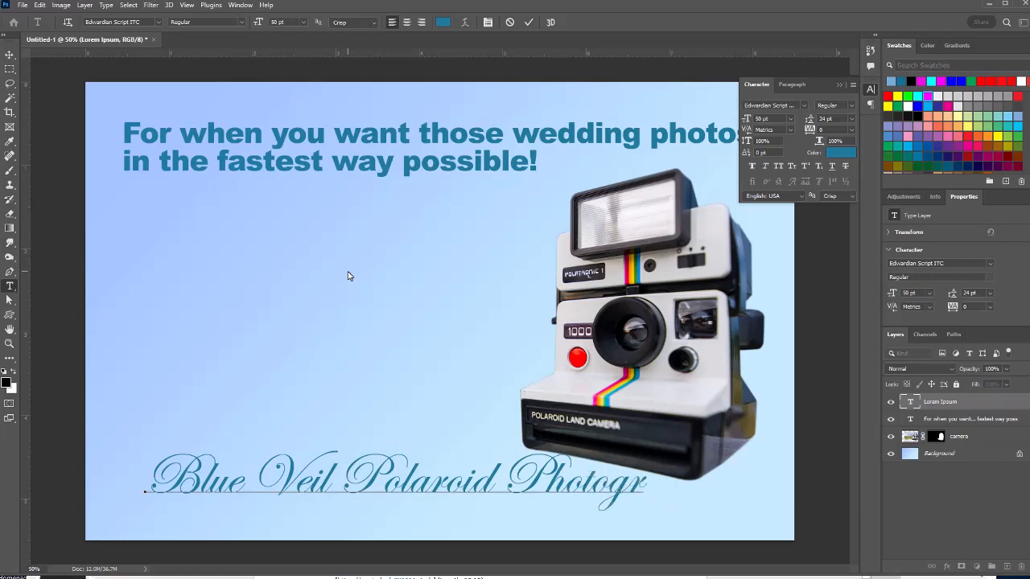
{"action": "type", "text": "ap"}
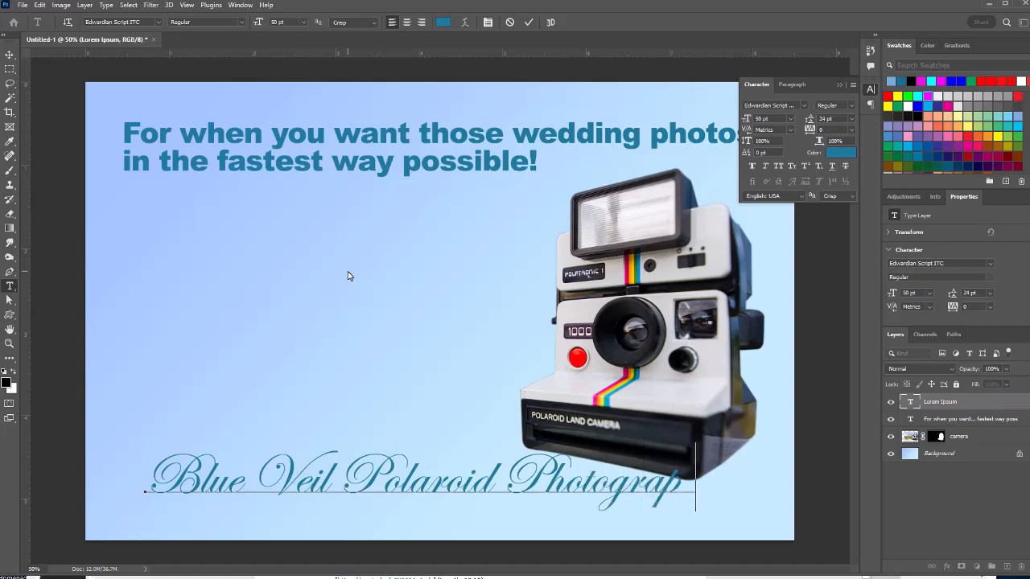
{"action": "type", "text": "hy"}
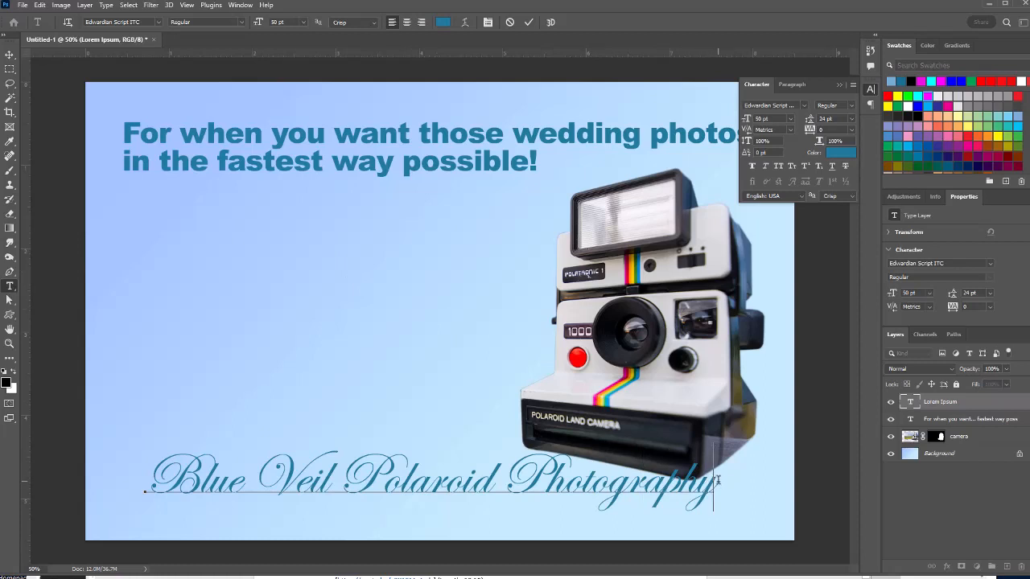
Enlarge the whole company name to 54 pt and nudge it slightly down and to the left
{"action": "left_click_drag", "start_coordinate": [718, 480], "coordinate": [120, 451]}
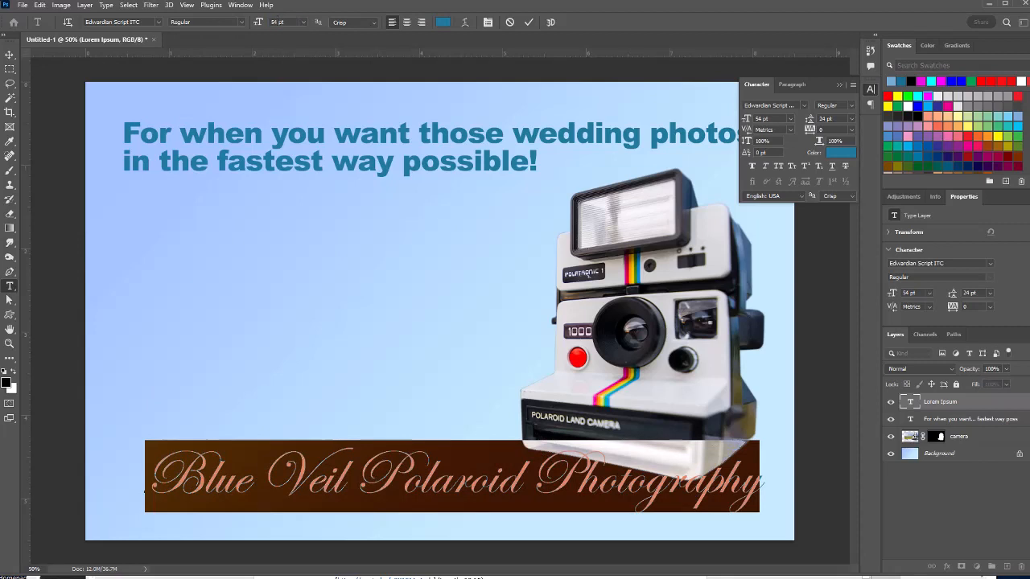
{"action": "left_click", "coordinate": [10, 55]}
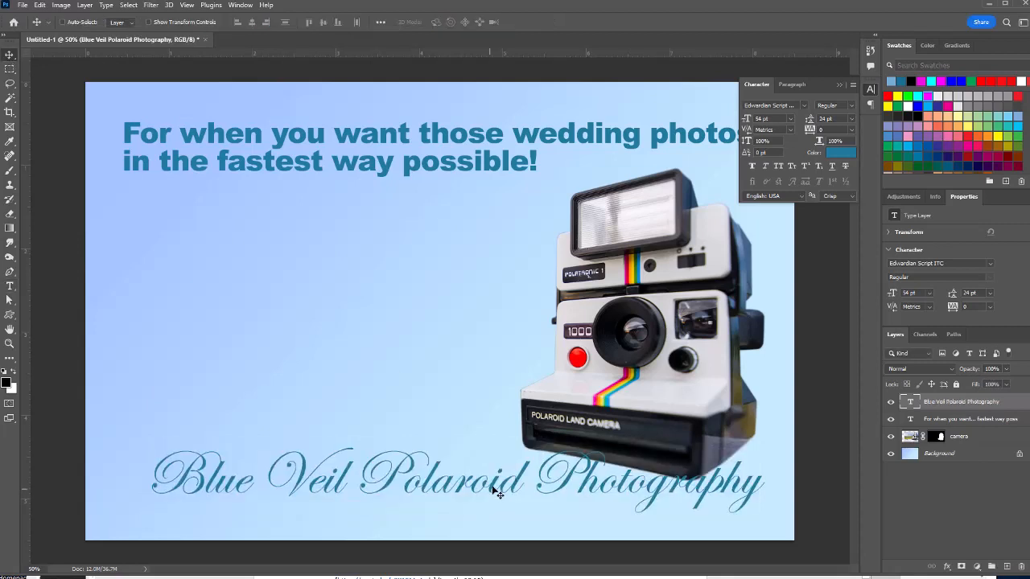
{"action": "double_click", "coordinate": [499, 492]}
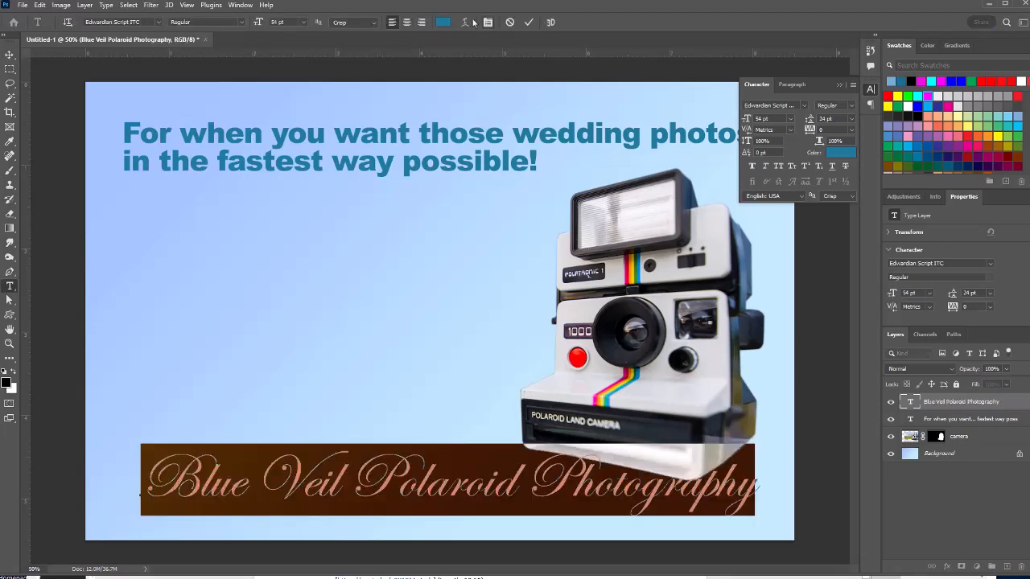
Recolor the company name text to the darker blue 0c536d and commit the text edit
{"action": "left_click", "coordinate": [442, 23]}
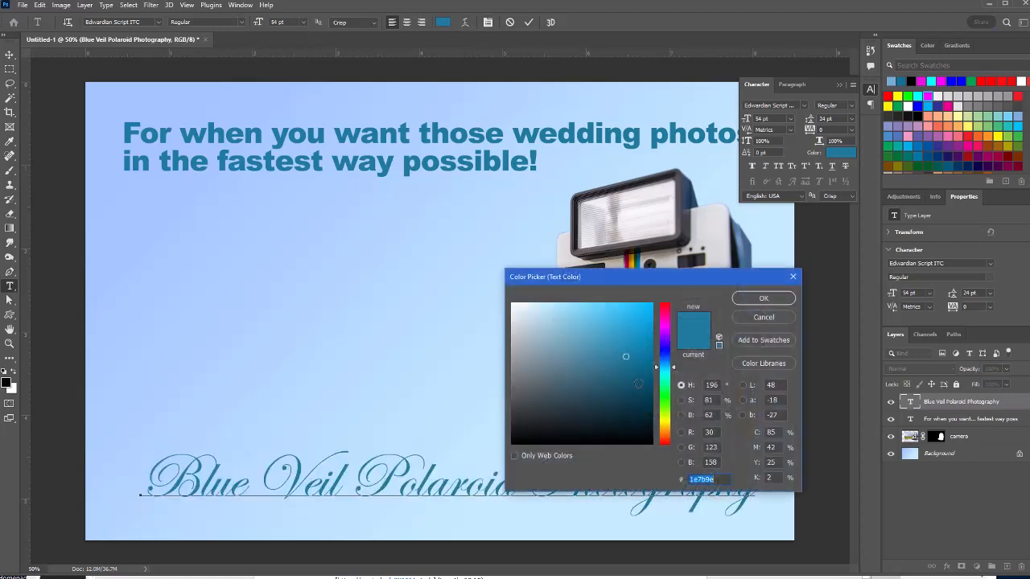
{"action": "left_click", "coordinate": [638, 384]}
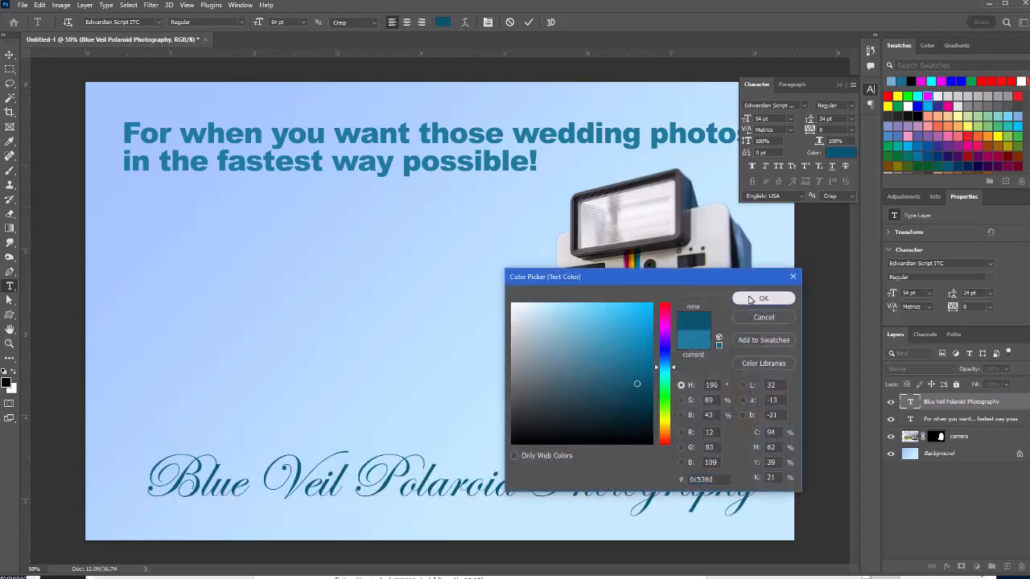
{"action": "left_click", "coordinate": [750, 300]}
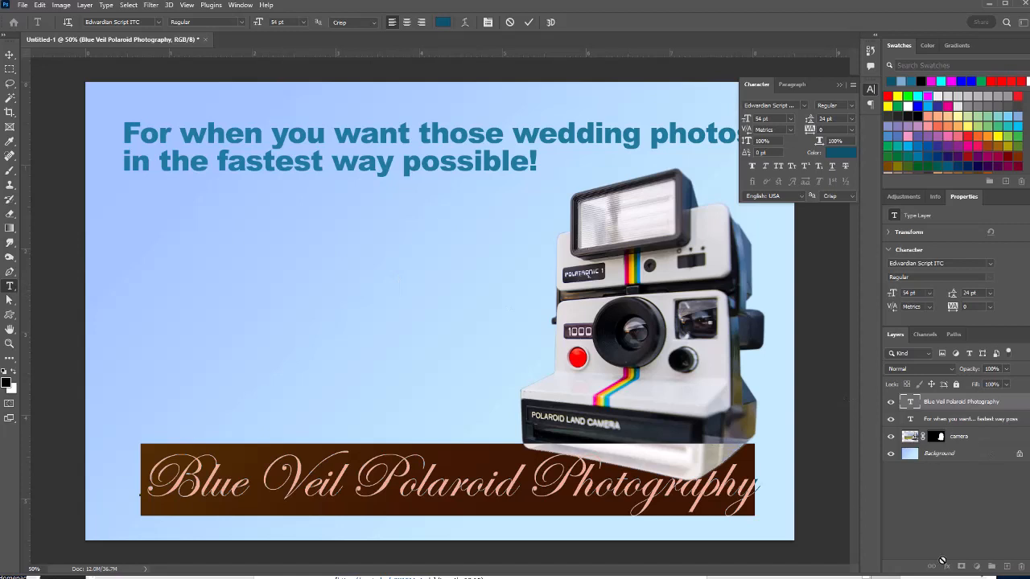
{"action": "left_click", "coordinate": [936, 403]}
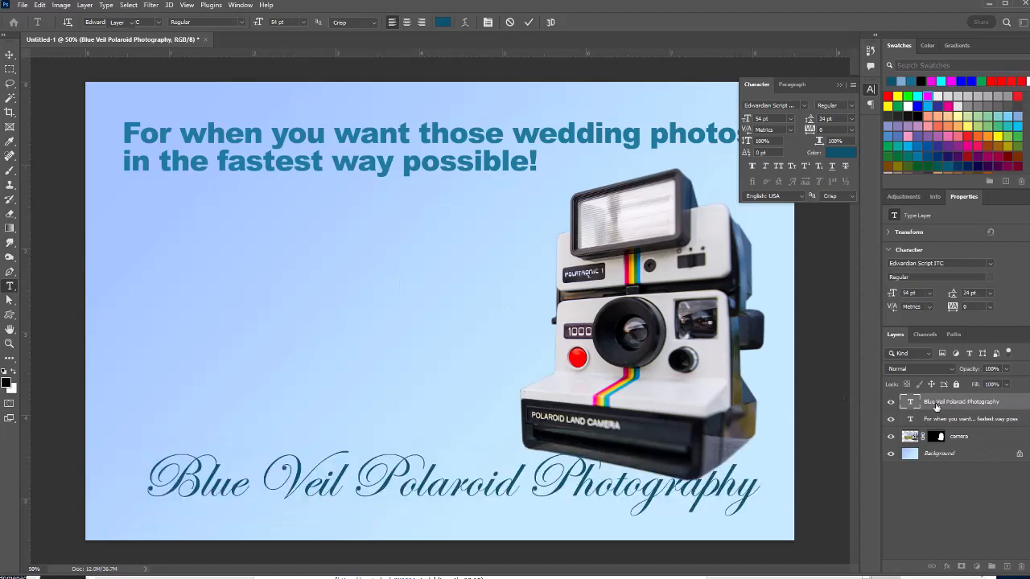
{"action": "key", "text": "v"}
Add an Outer Glow to the company name layer in light blue 75abd1, with 81% opacity and 20% noise
{"action": "left_click", "coordinate": [947, 566]}
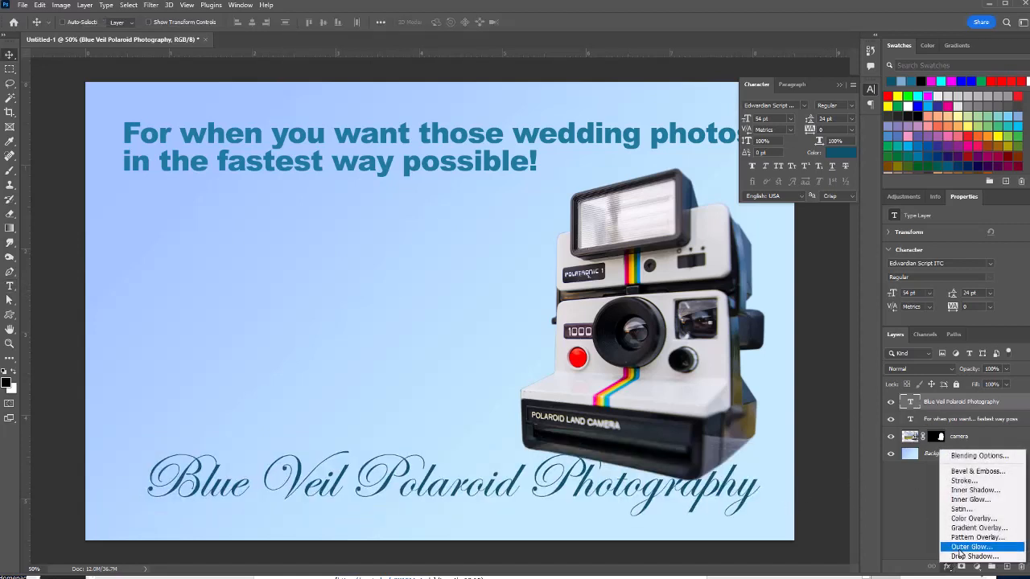
{"action": "left_click", "coordinate": [970, 548]}
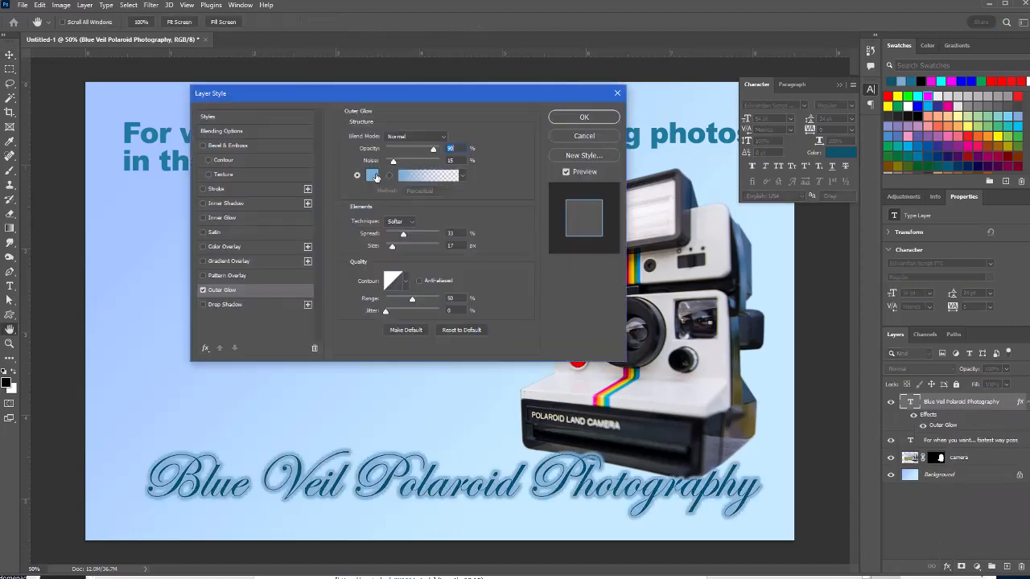
{"action": "left_click", "coordinate": [374, 175]}
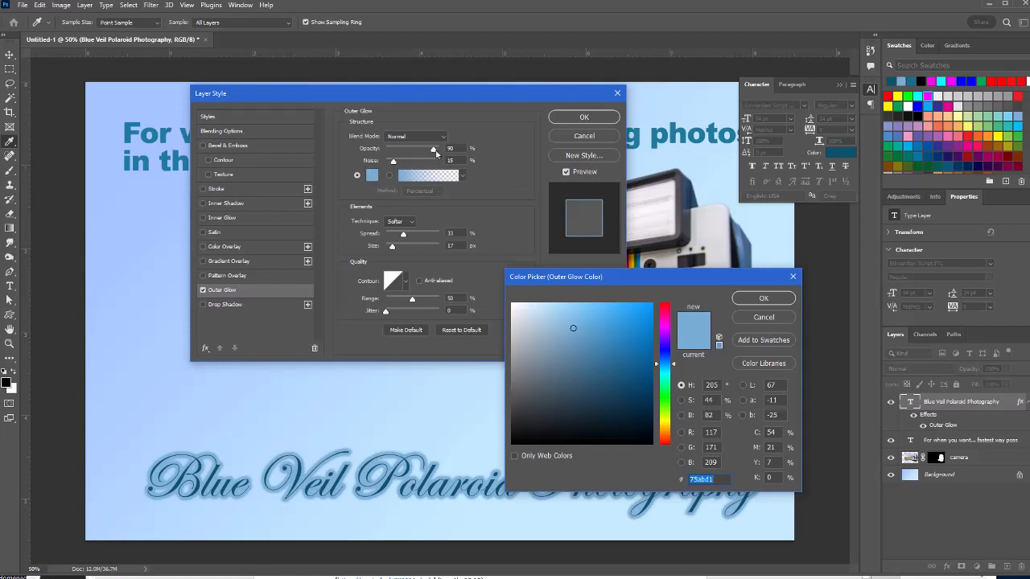
{"action": "left_click", "coordinate": [744, 298]}
{"action": "left_click_drag", "start_coordinate": [433, 150], "coordinate": [427, 151]}
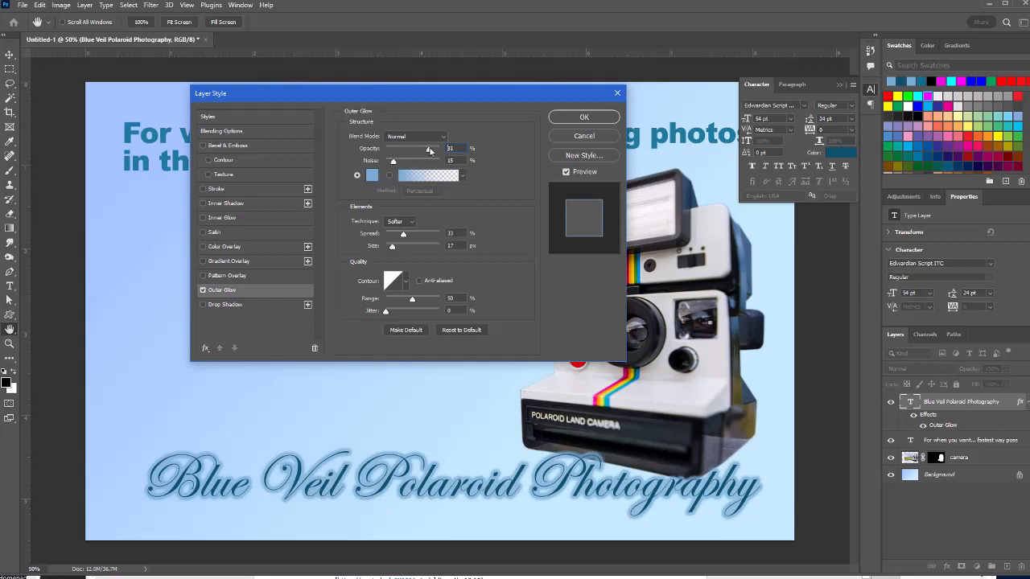
{"action": "left_click_drag", "start_coordinate": [392, 162], "coordinate": [404, 163]}
{"action": "left_click", "coordinate": [397, 163]}
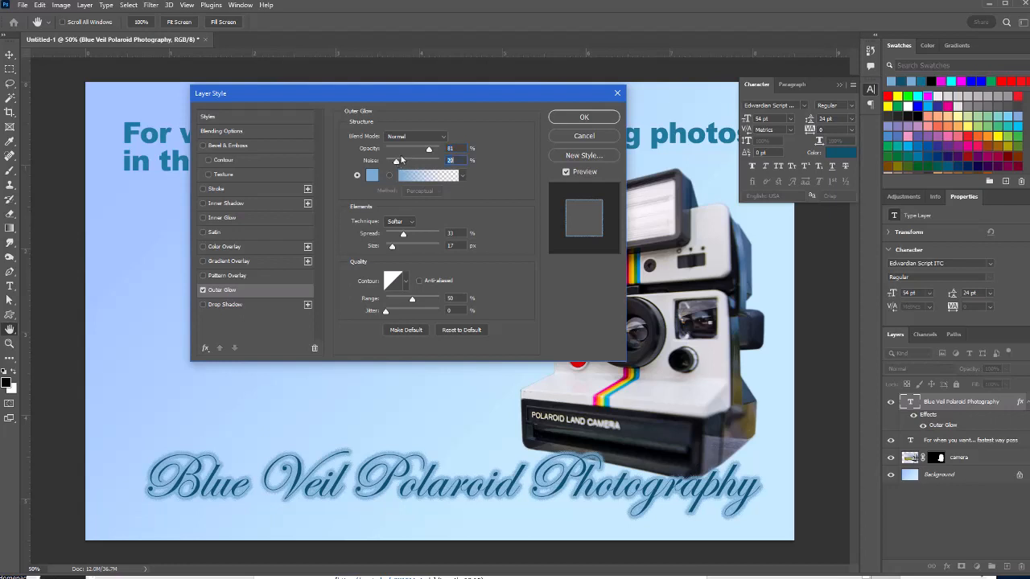
{"action": "left_click", "coordinate": [584, 118]}
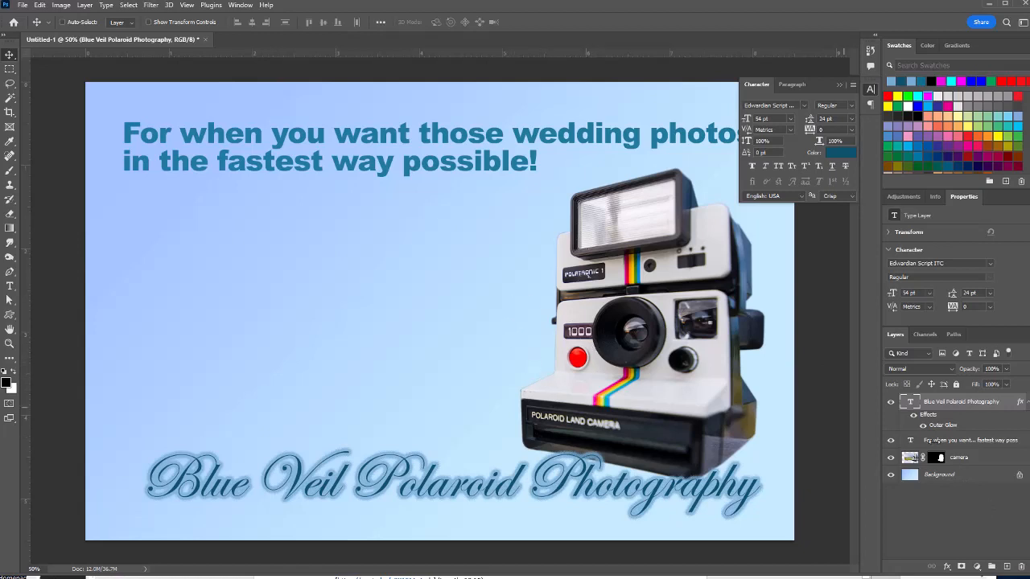
Draw the custom Polaroid frame shape about 816 x 834 px directly above the Background layer, and move it up and left below the headline
{"action": "left_click", "coordinate": [941, 476]}
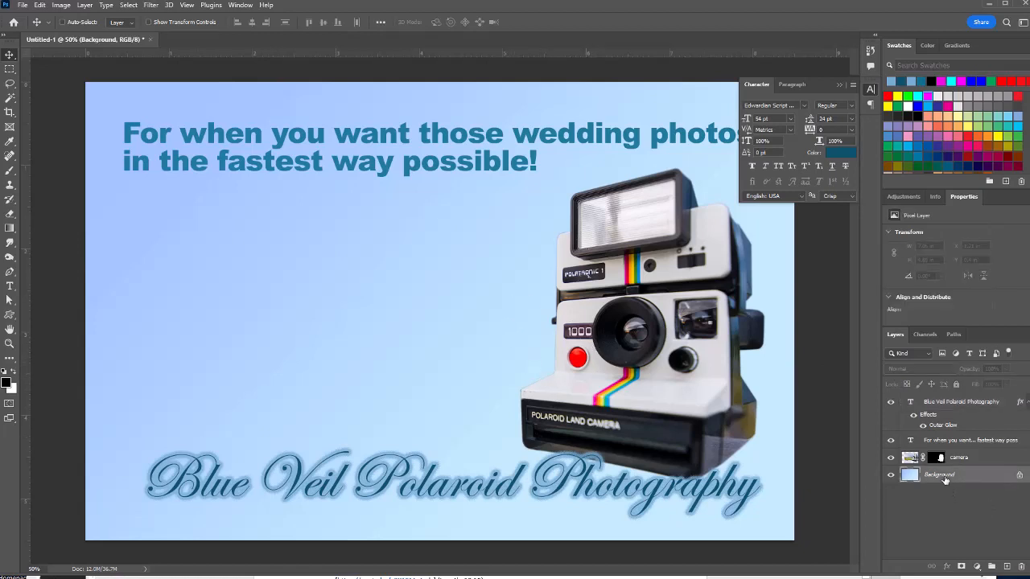
{"action": "left_click", "coordinate": [12, 315]}
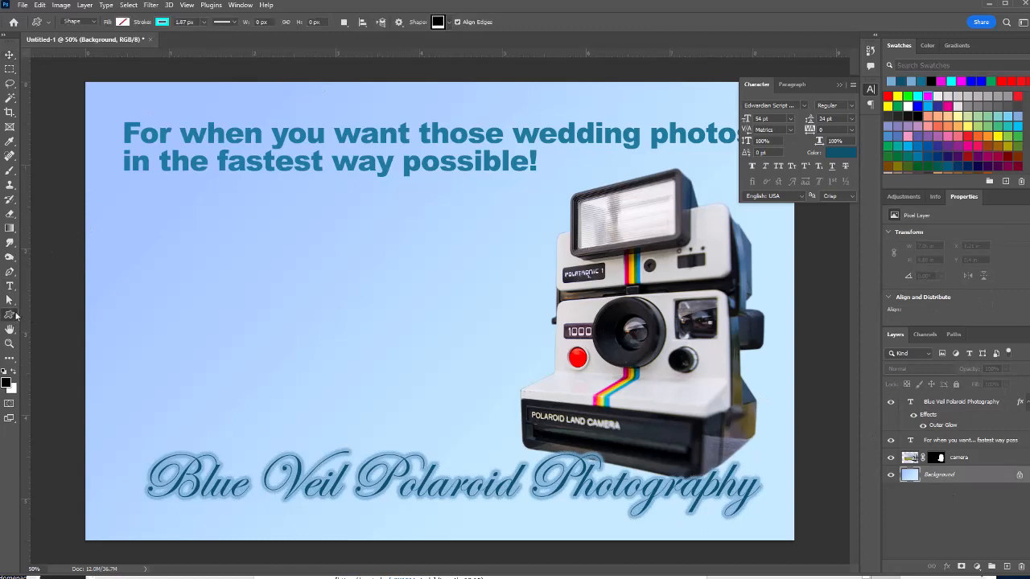
{"action": "left_click", "coordinate": [446, 24]}
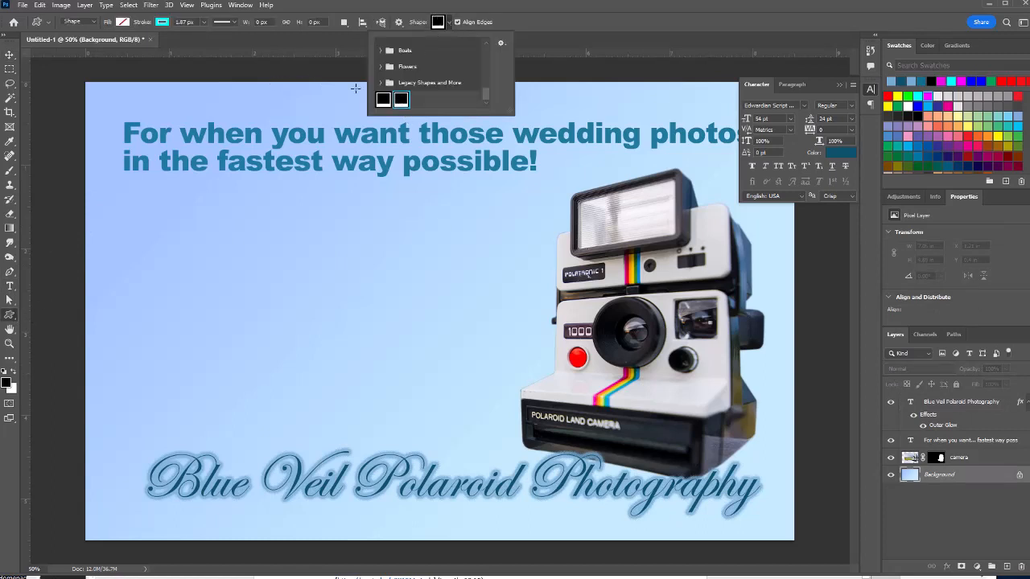
{"action": "left_click", "coordinate": [448, 24]}
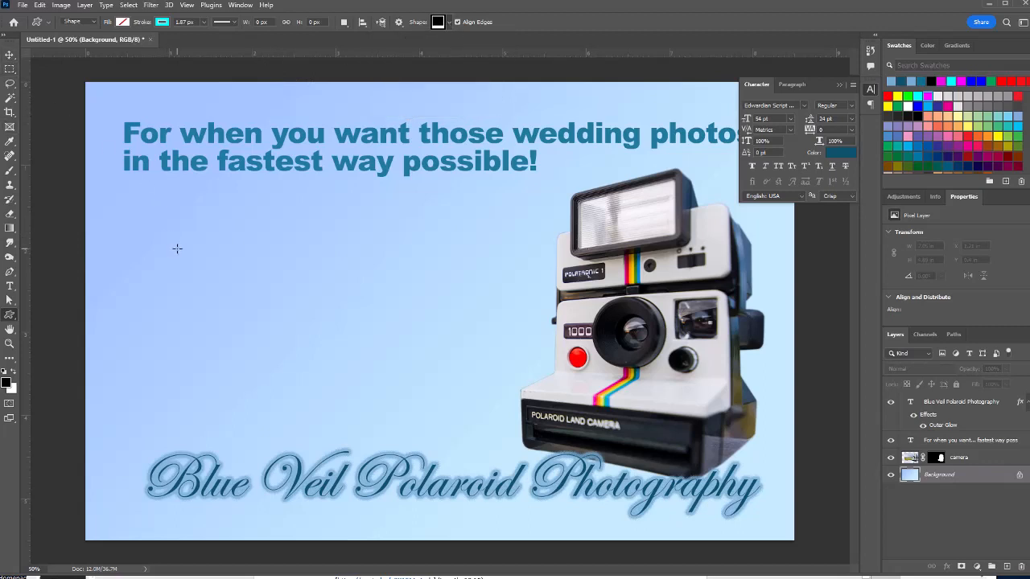
{"action": "left_click_drag", "start_coordinate": [177, 248], "coordinate": [592, 481]}
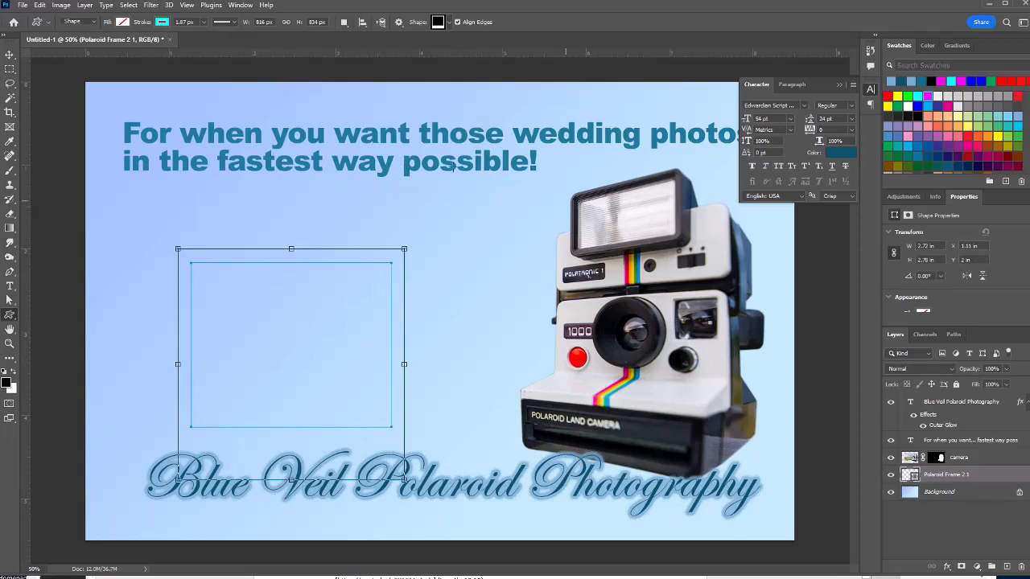
{"action": "left_click", "coordinate": [10, 54]}
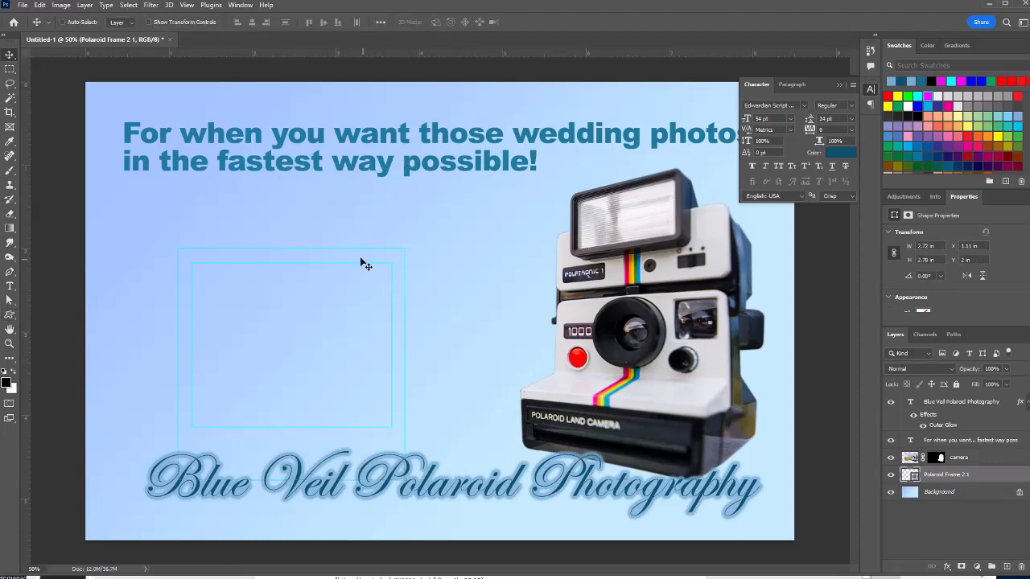
{"action": "left_click_drag", "start_coordinate": [360, 257], "coordinate": [310, 208]}
Fill the Polaroid frame shape with white
{"action": "key", "text": "u"}
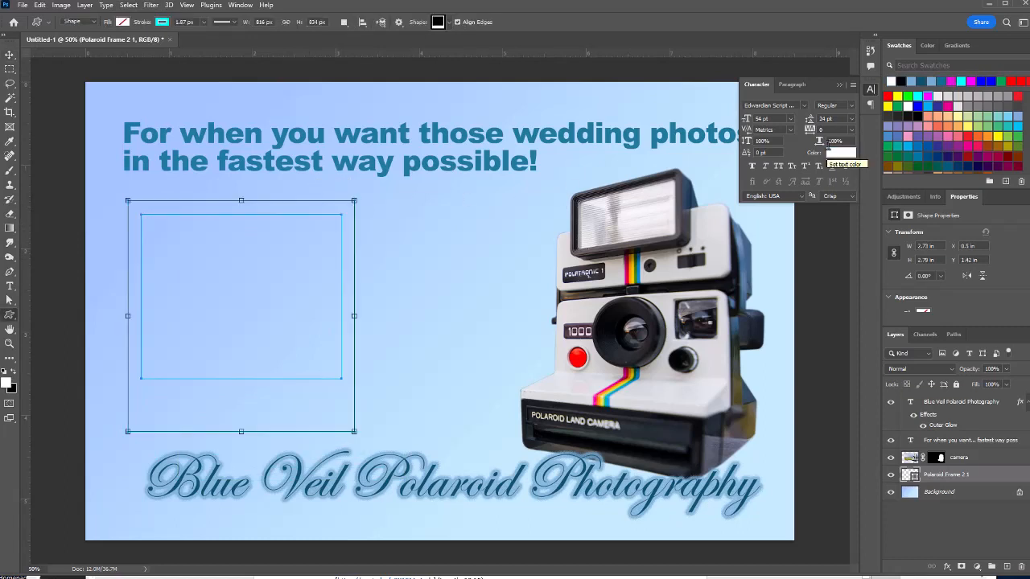
{"action": "key", "text": "x"}
{"action": "left_click", "coordinate": [892, 81]}
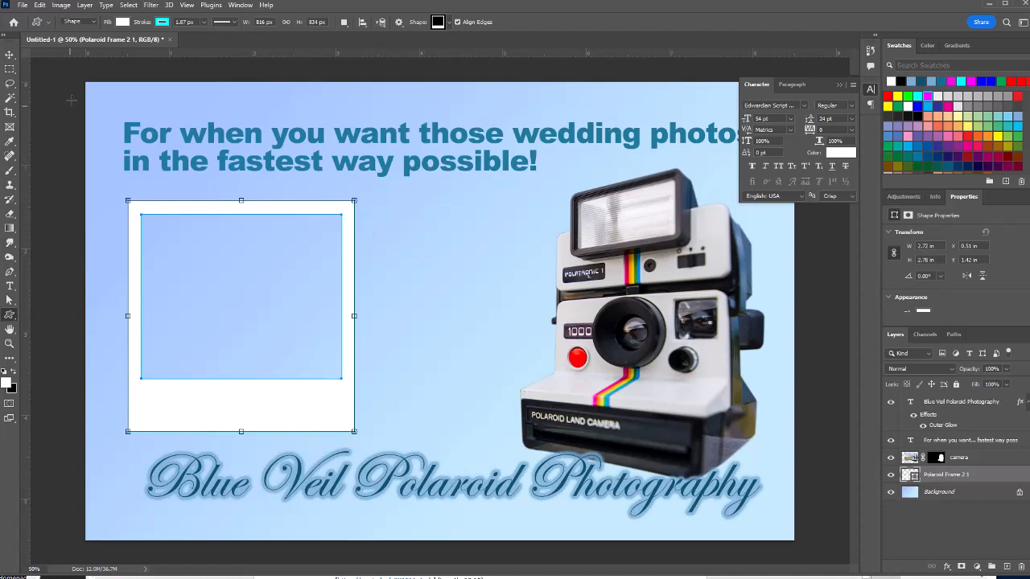
Rotate the white Polaroid frame about 9.4° counterclockwise, shift it slightly right and up, and commit the transform
{"action": "left_click", "coordinate": [40, 5]}
{"action": "mouse_move", "coordinate": [129, 258]}
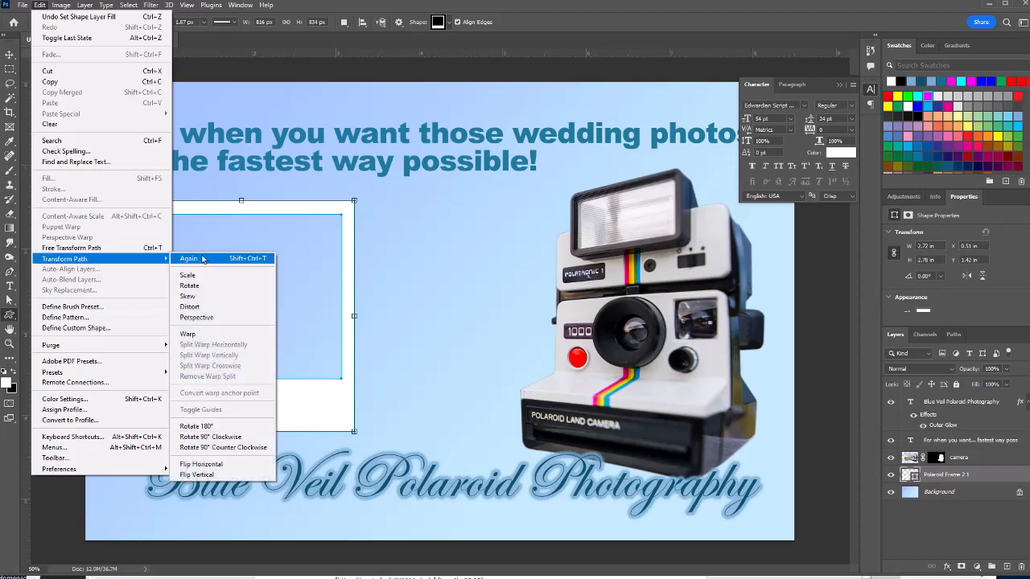
{"action": "left_click", "coordinate": [190, 286]}
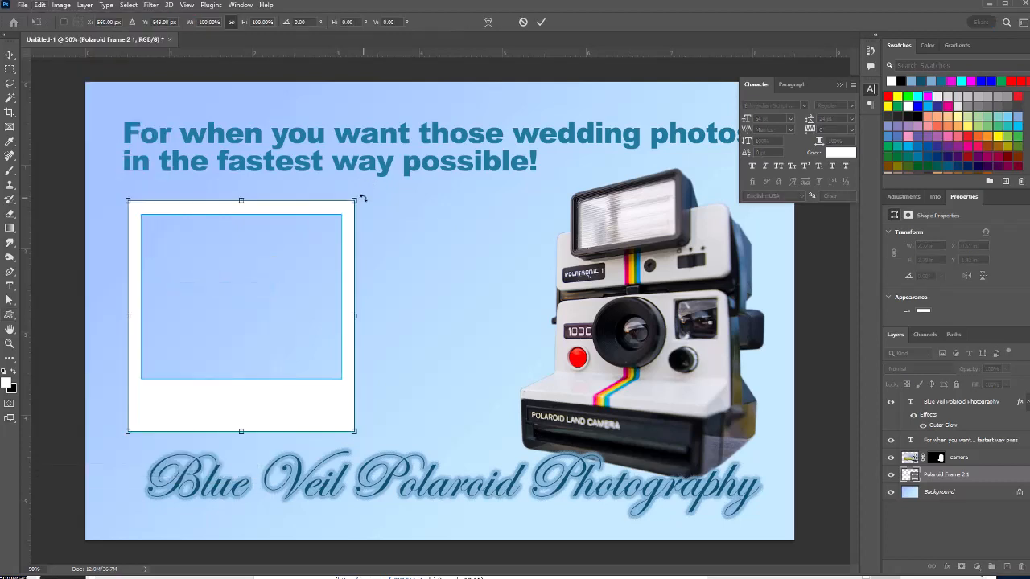
{"action": "left_click_drag", "start_coordinate": [363, 198], "coordinate": [338, 185]}
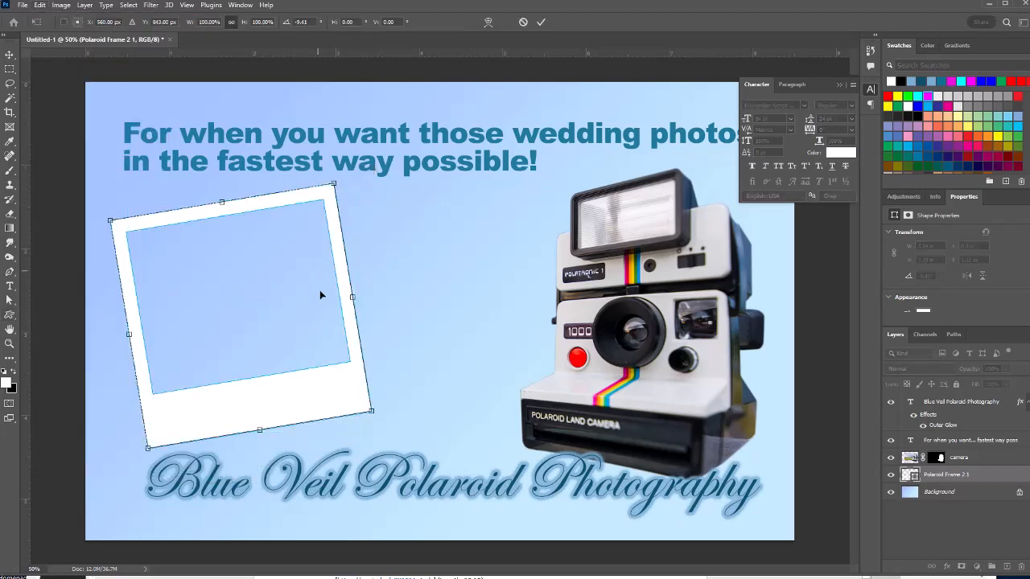
{"action": "left_click_drag", "start_coordinate": [354, 354], "coordinate": [366, 348]}
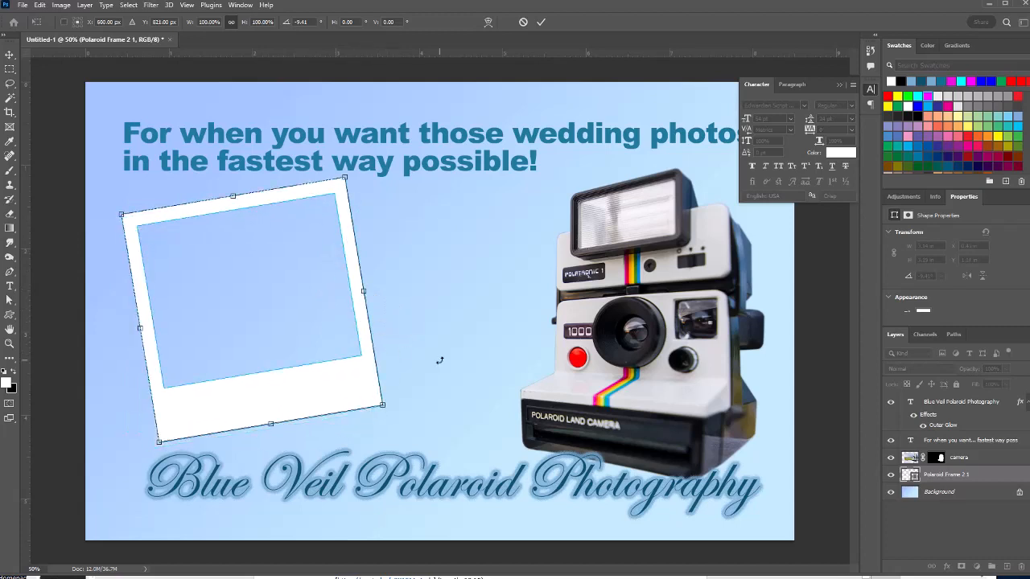
{"action": "key", "text": "Return"}
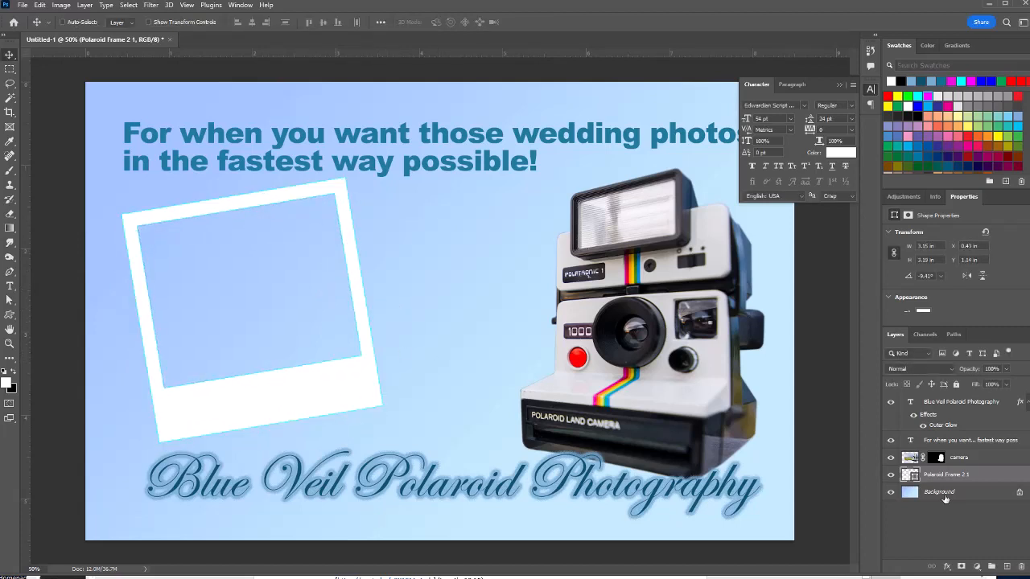
Add a subtle Drop Shadow to the Polaroid frame with 22% opacity, 9 px distance, 8% spread and 8 px size
{"action": "left_click", "coordinate": [946, 567]}
{"action": "left_click", "coordinate": [962, 552]}
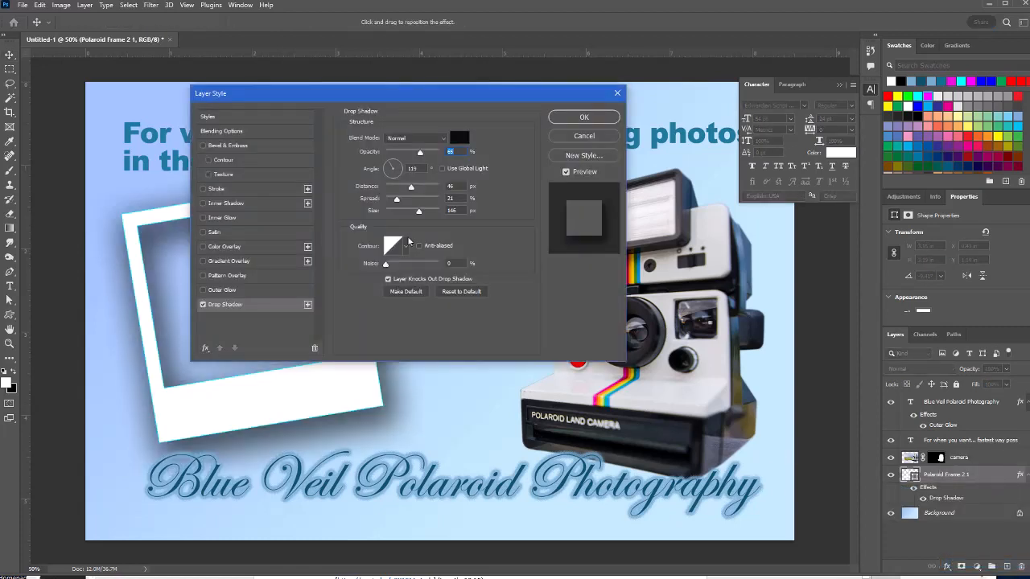
{"action": "left_click_drag", "start_coordinate": [419, 153], "coordinate": [393, 215]}
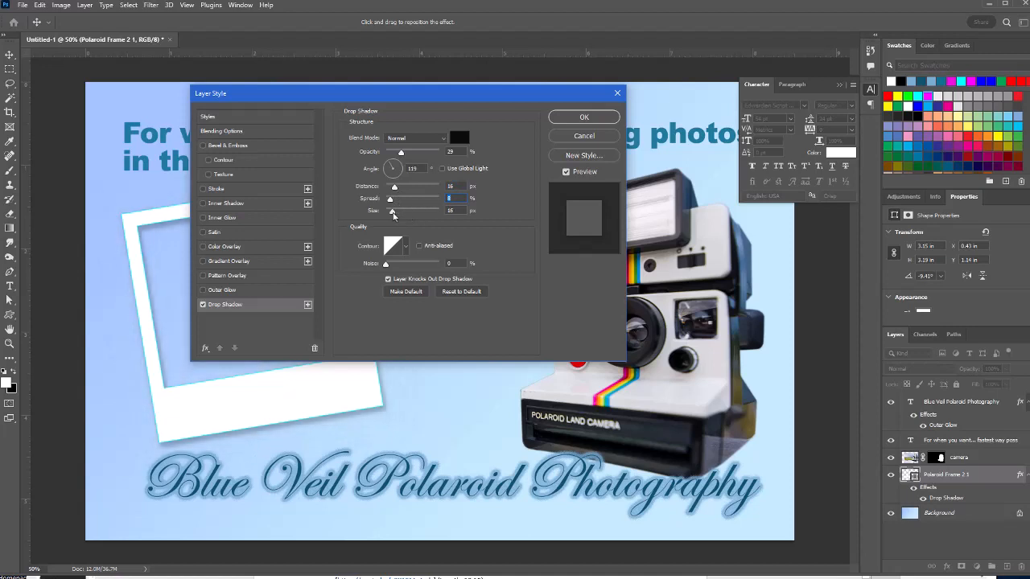
{"action": "left_click_drag", "start_coordinate": [391, 187], "coordinate": [395, 188]}
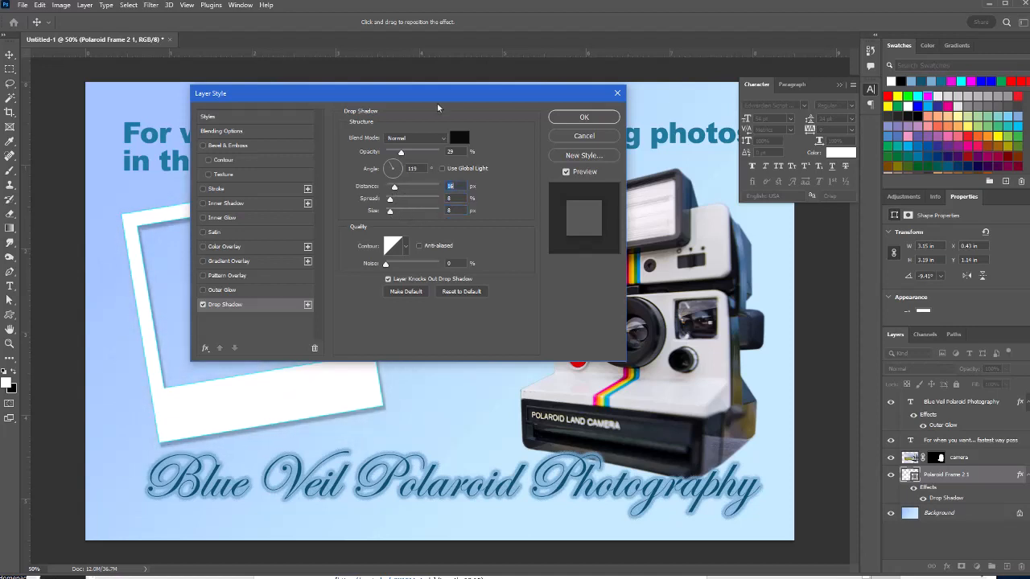
{"action": "left_click_drag", "start_coordinate": [439, 95], "coordinate": [628, 106]}
{"action": "left_click_drag", "start_coordinate": [591, 164], "coordinate": [581, 202]}
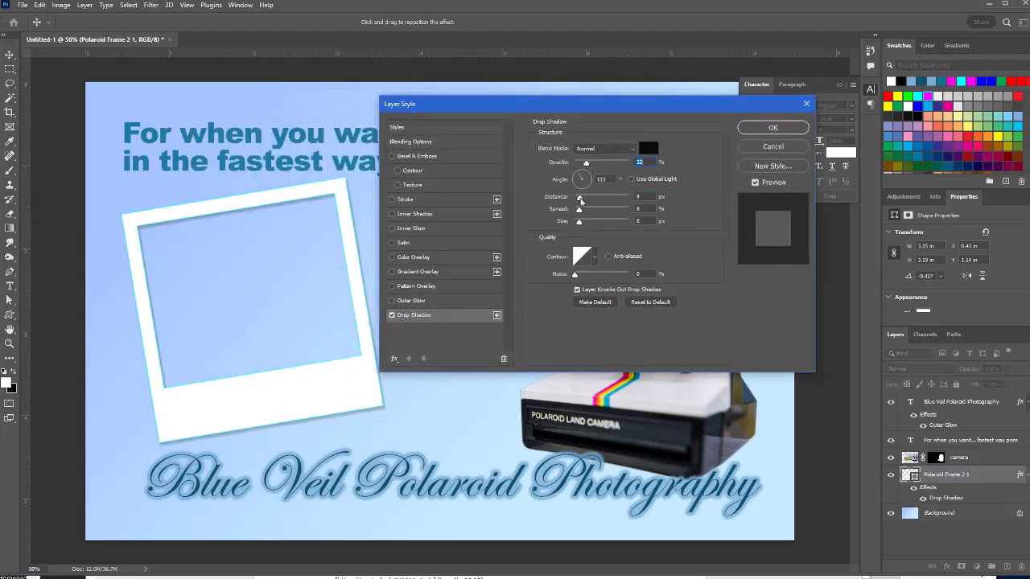
{"action": "left_click", "coordinate": [773, 127]}
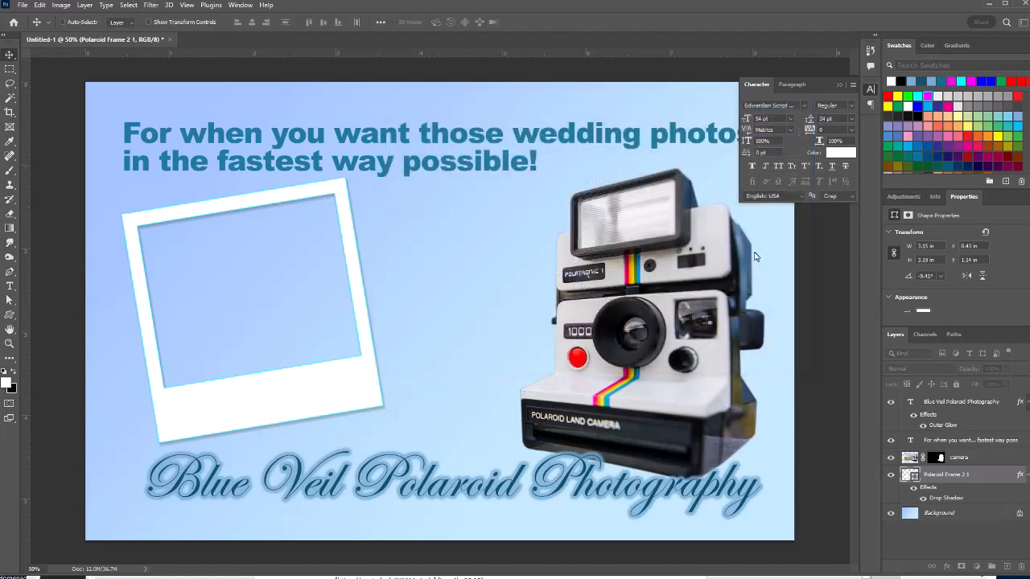
Duplicate the Polaroid frame layer, tilt the copy clockwise and place it between the first frame and the camera, overlapping the first frame's edge
{"action": "left_click_drag", "start_coordinate": [956, 476], "coordinate": [1006, 566]}
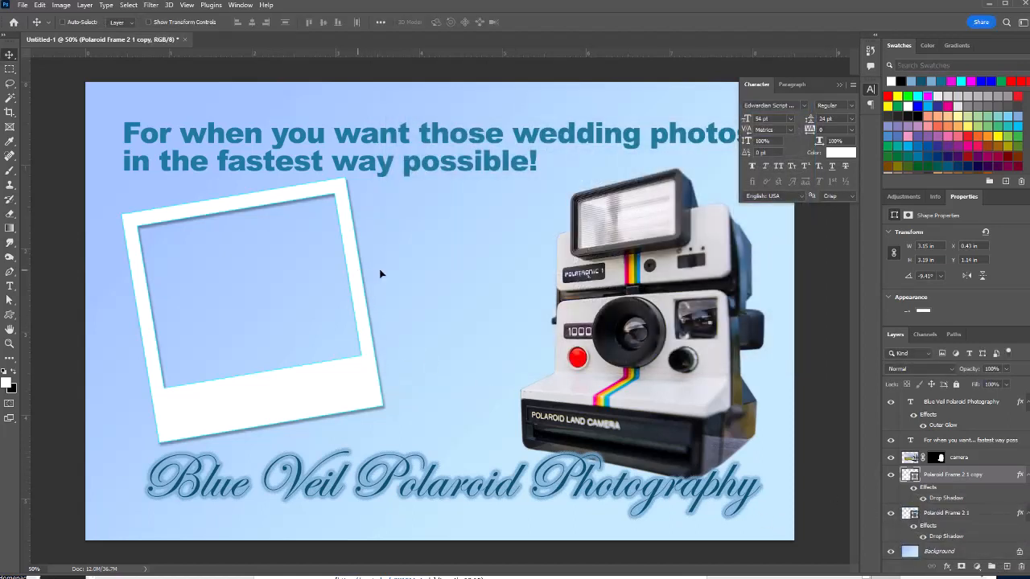
{"action": "left_click_drag", "start_coordinate": [381, 274], "coordinate": [505, 259]}
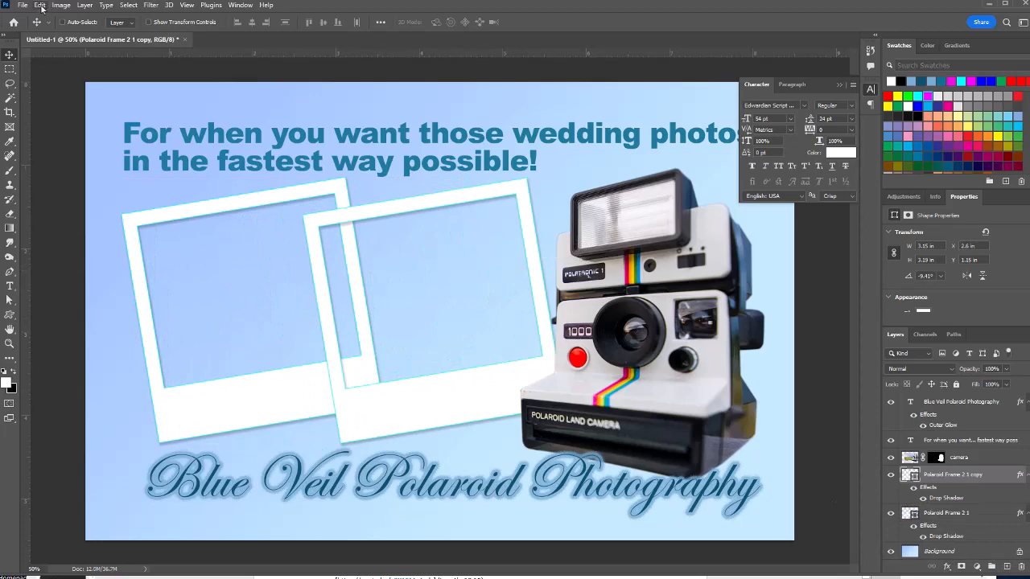
{"action": "left_click", "coordinate": [40, 7]}
{"action": "mouse_move", "coordinate": [166, 262]}
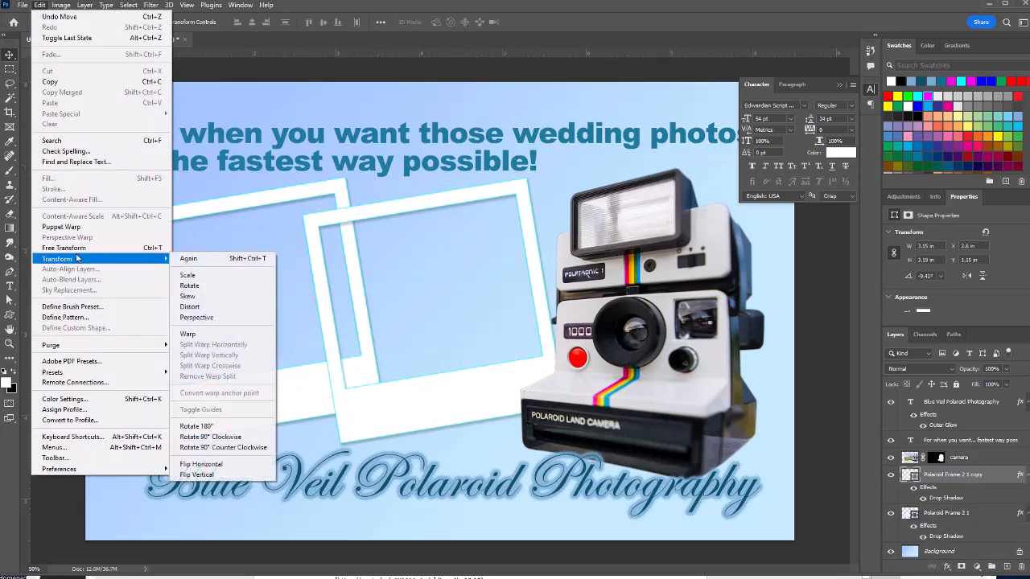
{"action": "left_click", "coordinate": [188, 276]}
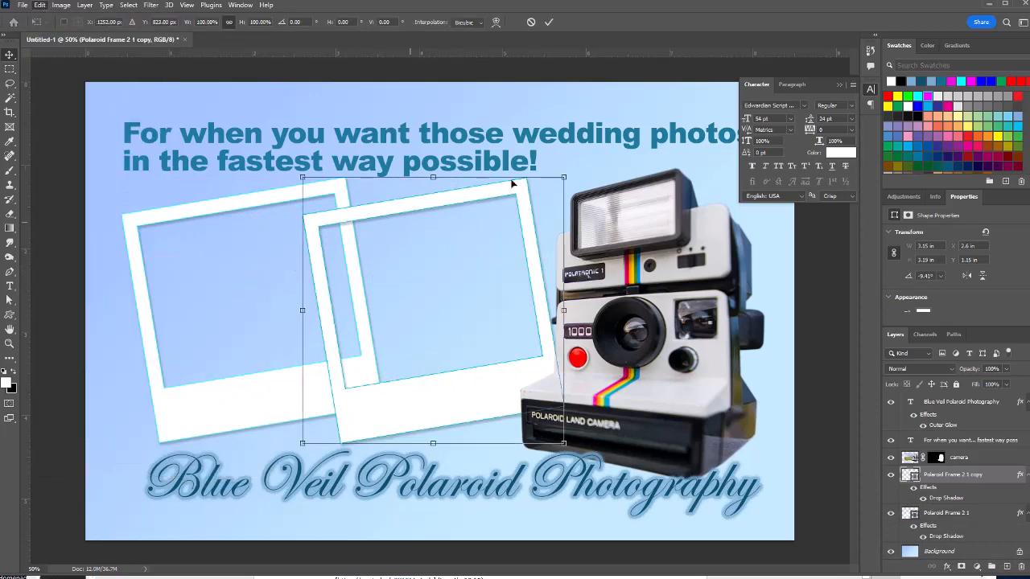
{"action": "left_click_drag", "start_coordinate": [563, 175], "coordinate": [587, 235]}
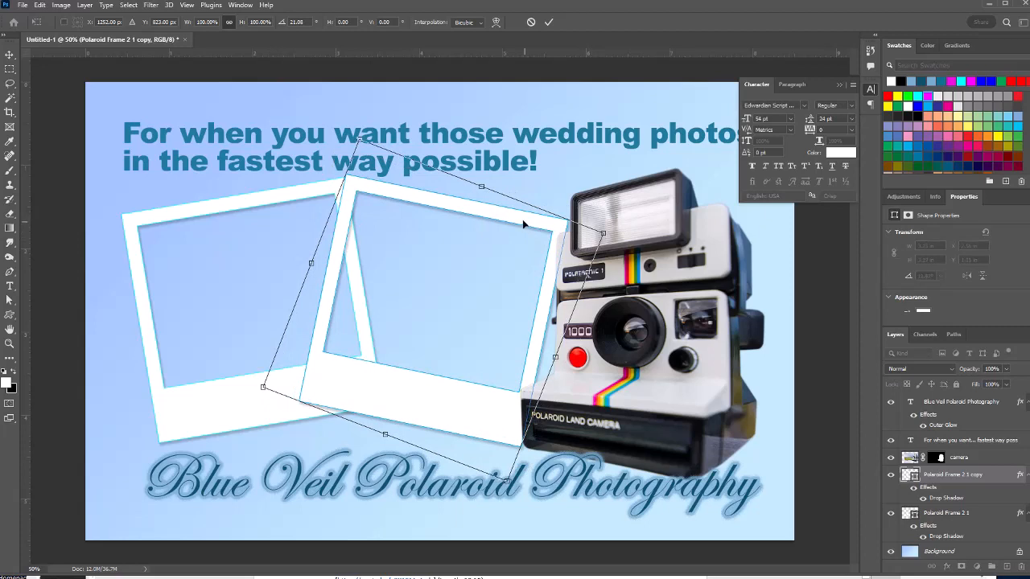
{"action": "mouse_move", "coordinate": [525, 226]}
{"action": "left_mouse_down"}
{"action": "mouse_move", "coordinate": [545, 223]}
{"action": "mouse_move", "coordinate": [552, 235]}
{"action": "mouse_move", "coordinate": [545, 223]}
{"action": "mouse_move", "coordinate": [562, 228]}
{"action": "mouse_move", "coordinate": [542, 229]}
{"action": "left_mouse_up"}
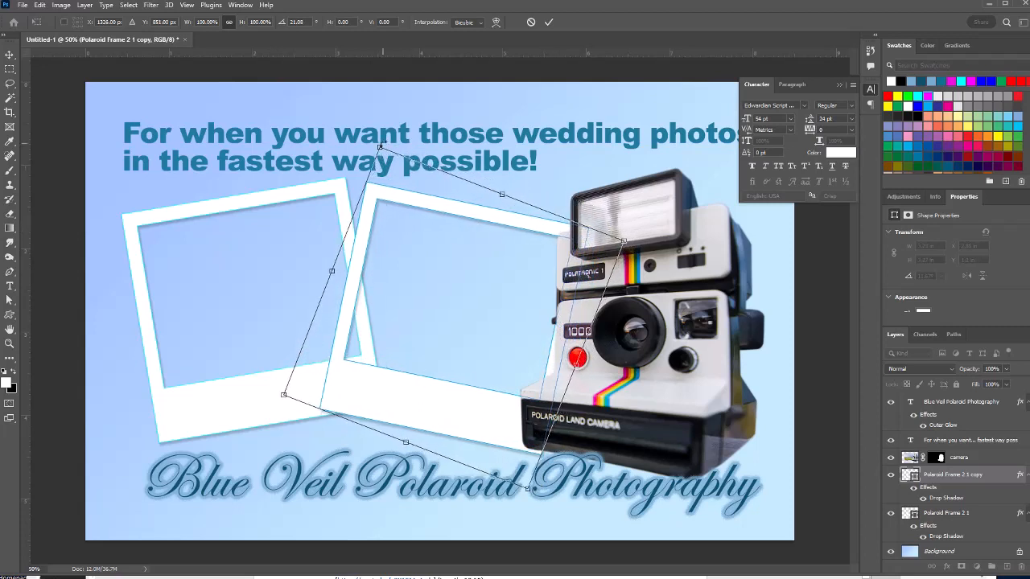
{"action": "left_click_drag", "start_coordinate": [383, 144], "coordinate": [374, 148]}
{"action": "left_click_drag", "start_coordinate": [433, 205], "coordinate": [433, 216]}
{"action": "key", "text": "Return"}
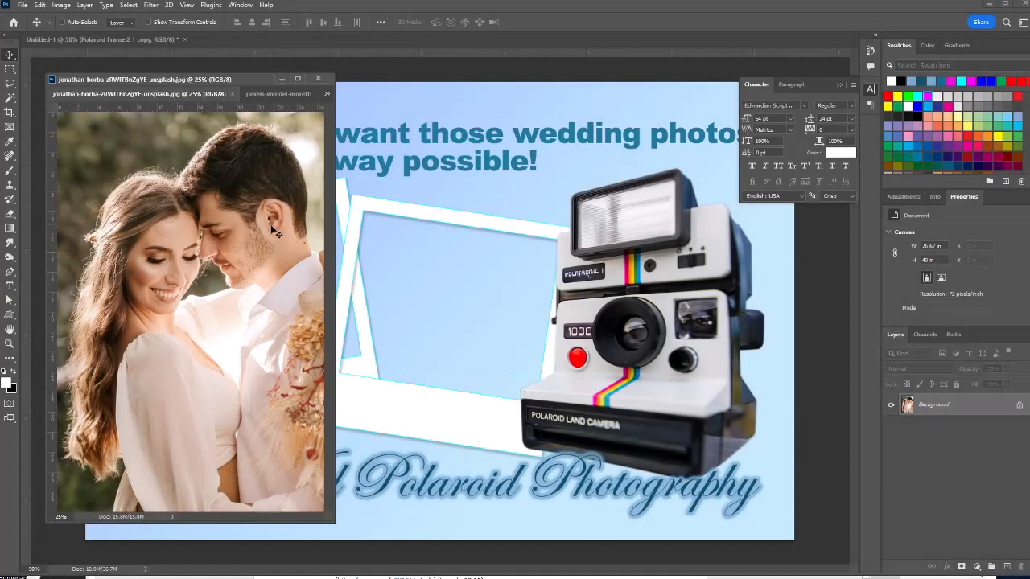
Copy the hands-and-bouquet wedding photo into the advertisement and place its layer beneath both Polaroid frames, directly above the Background
{"action": "left_click", "coordinate": [279, 94]}
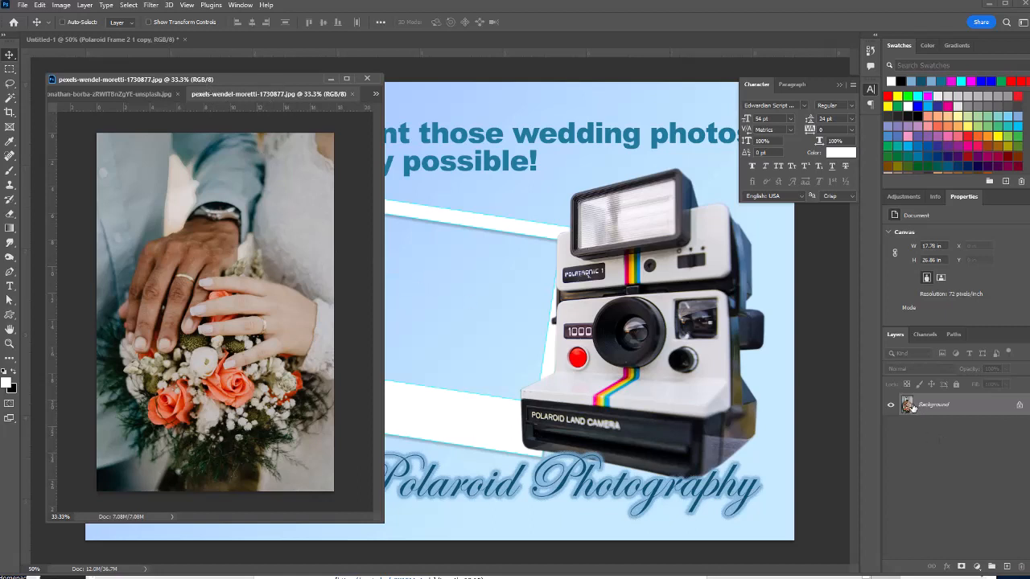
{"action": "left_click_drag", "start_coordinate": [911, 406], "coordinate": [461, 300]}
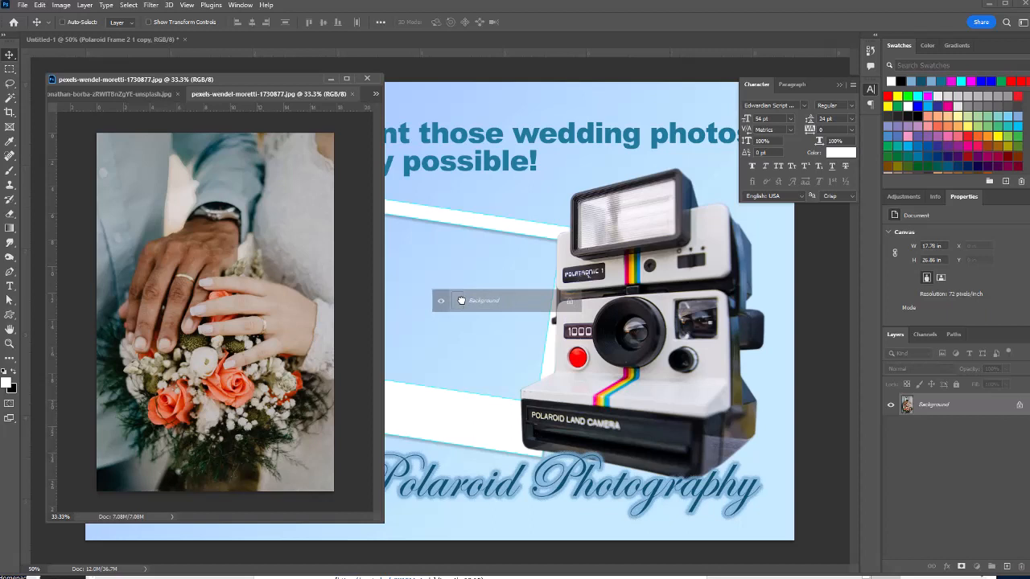
{"action": "left_click_drag", "start_coordinate": [462, 300], "coordinate": [450, 294]}
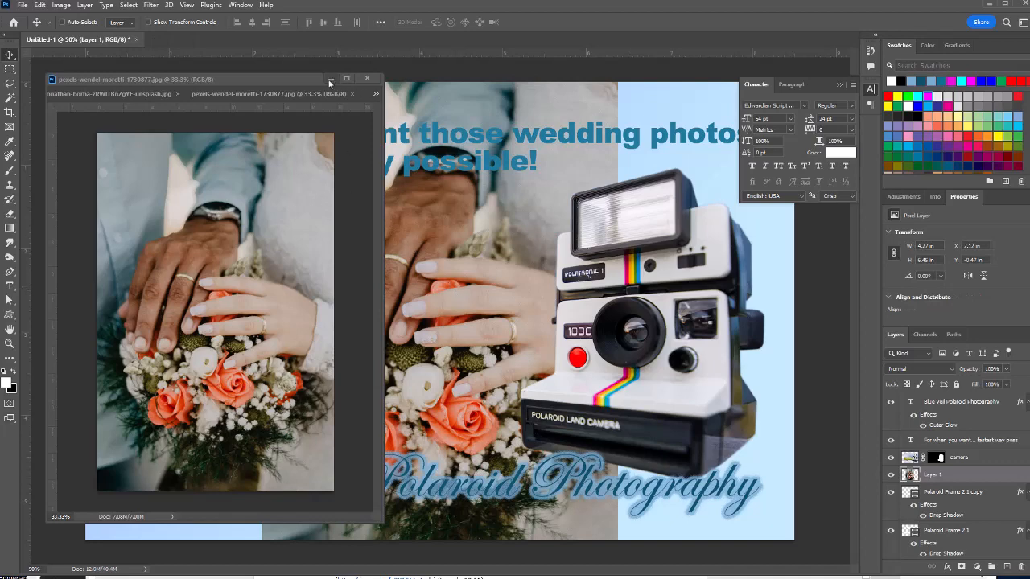
{"action": "left_click_drag", "start_coordinate": [294, 79], "coordinate": [122, 379]}
{"action": "left_click", "coordinate": [658, 313]}
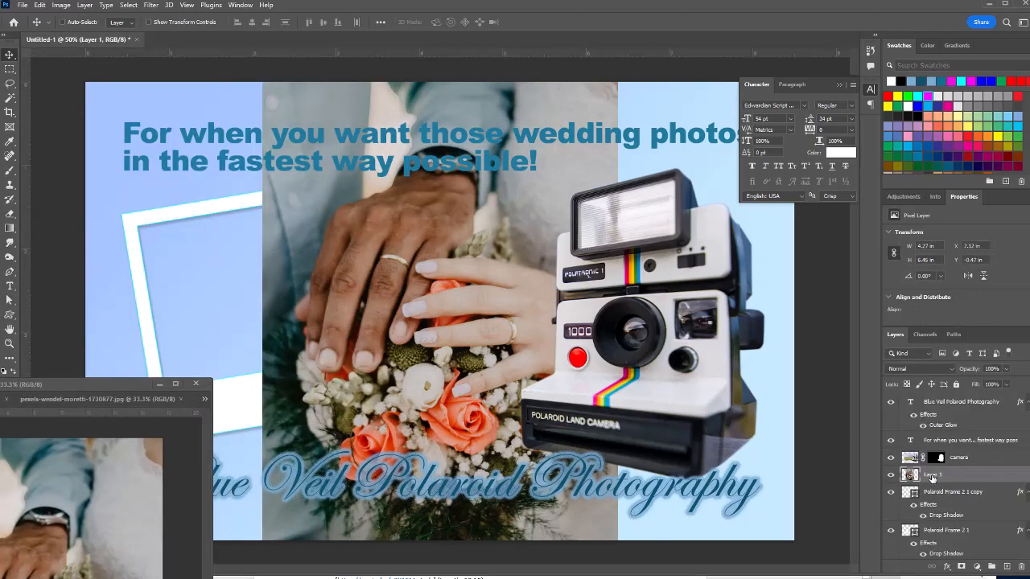
{"action": "left_click_drag", "start_coordinate": [932, 477], "coordinate": [934, 533]}
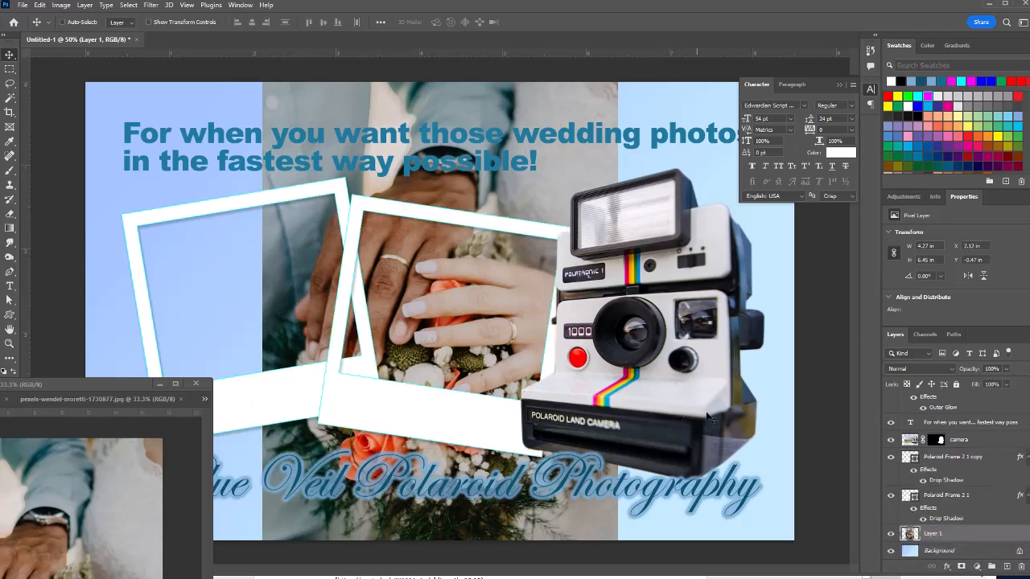
Scale the hands-and-bouquet photo down to about 62% and position it behind the second Polaroid frame's opening
{"action": "left_click", "coordinate": [40, 6]}
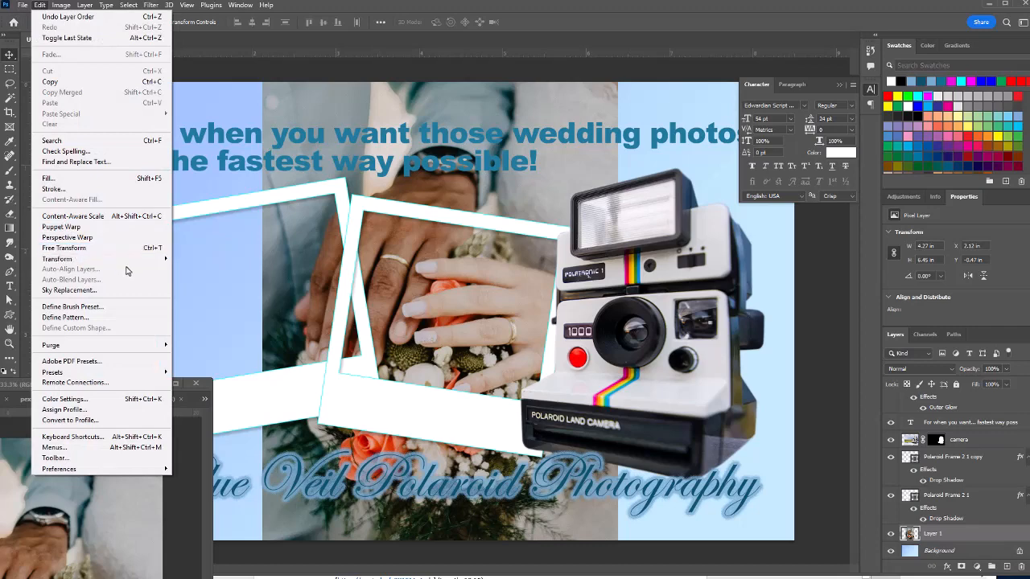
{"action": "mouse_move", "coordinate": [126, 260]}
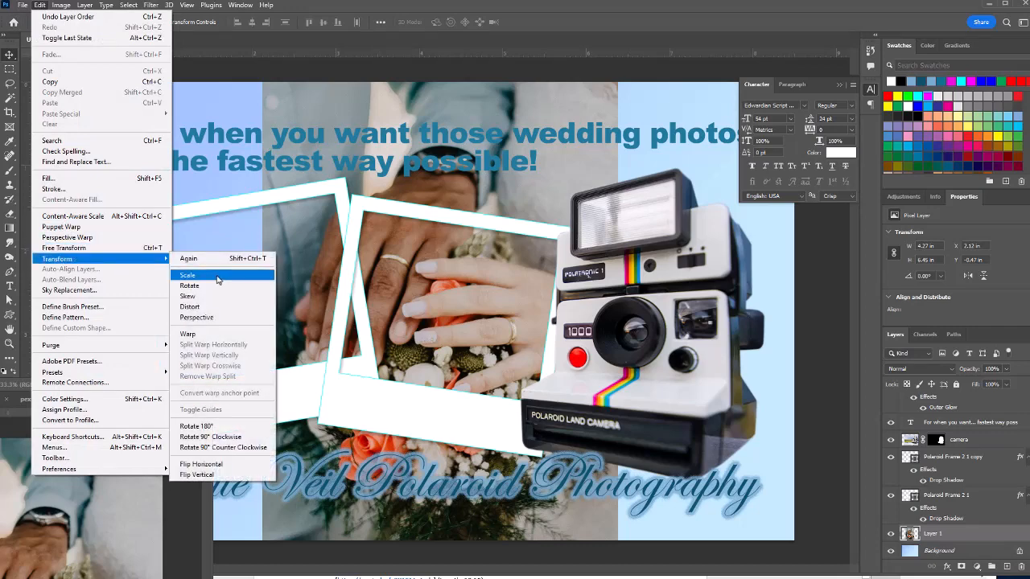
{"action": "left_click", "coordinate": [217, 275]}
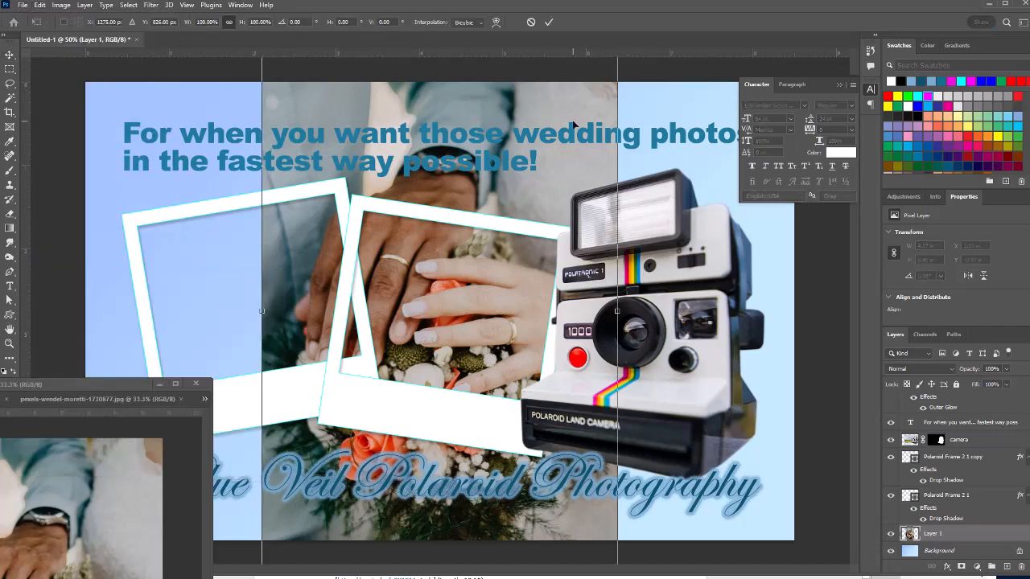
{"action": "left_click_drag", "start_coordinate": [573, 120], "coordinate": [563, 230]}
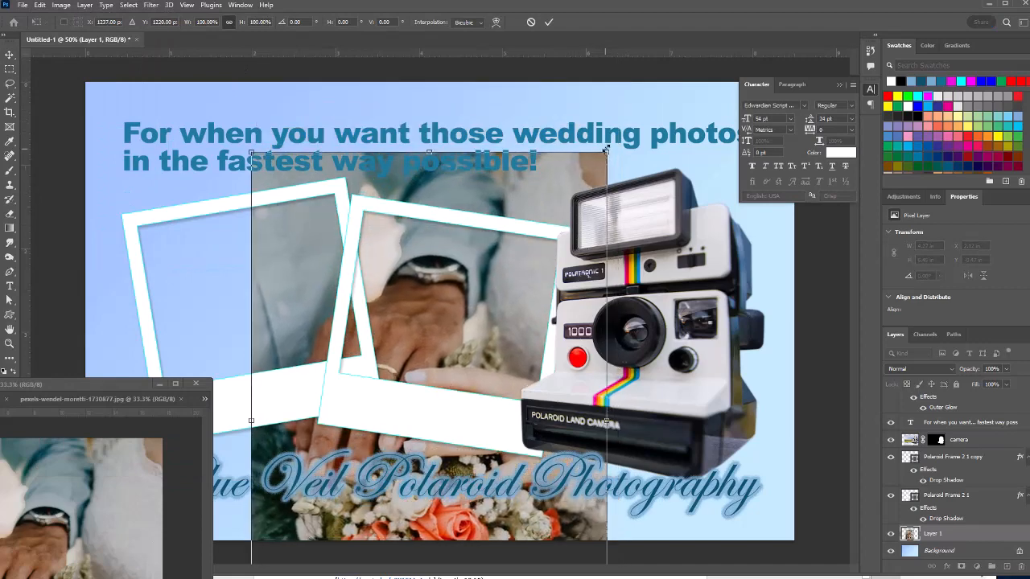
{"action": "left_click_drag", "start_coordinate": [607, 151], "coordinate": [545, 160]}
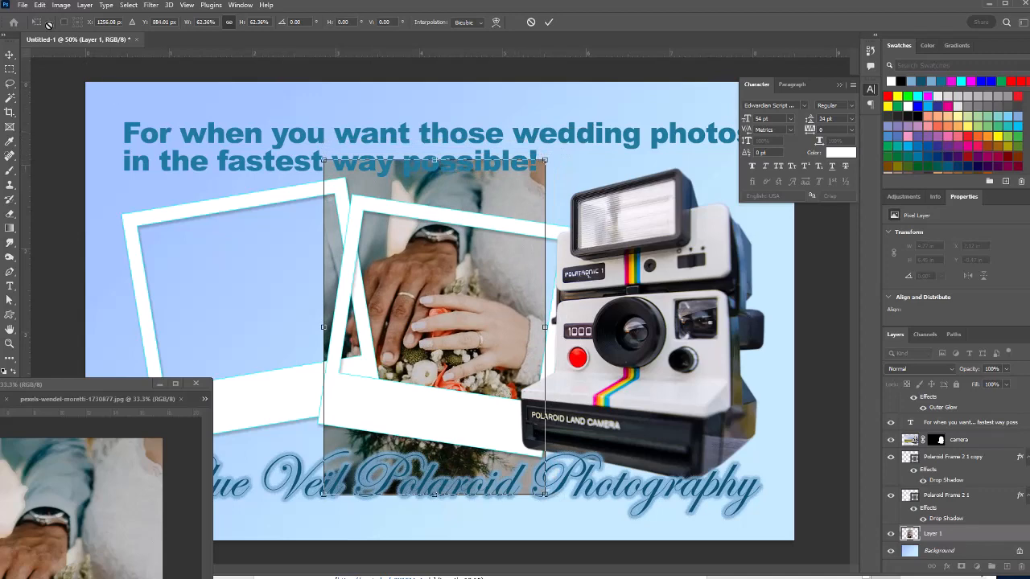
Rotate the hands-and-bouquet photo about 8.2° clockwise, fit it behind the second frame, and move its layer between the two Polaroid frame layers
{"action": "left_click", "coordinate": [40, 5]}
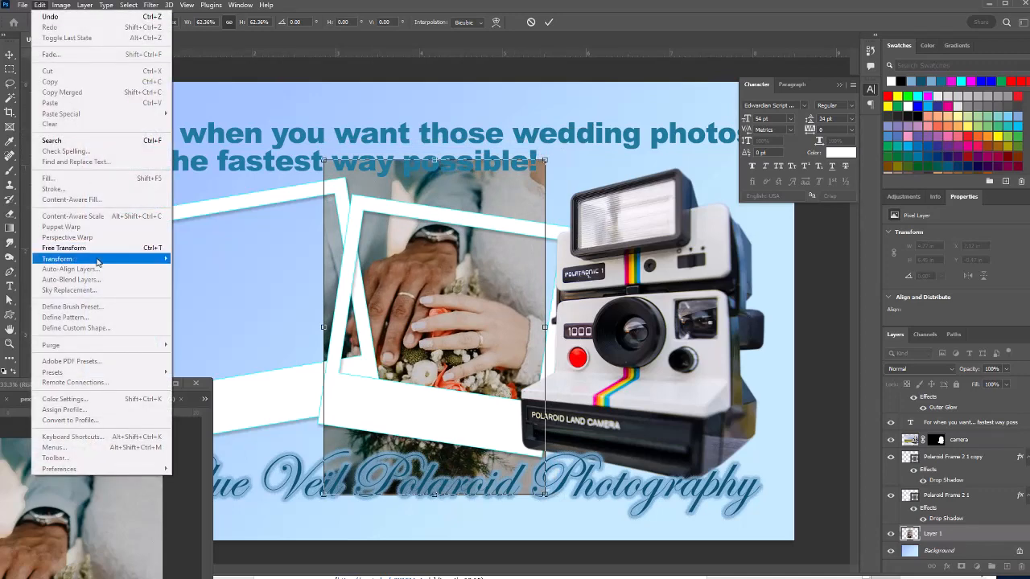
{"action": "mouse_move", "coordinate": [97, 262]}
{"action": "left_click", "coordinate": [201, 281]}
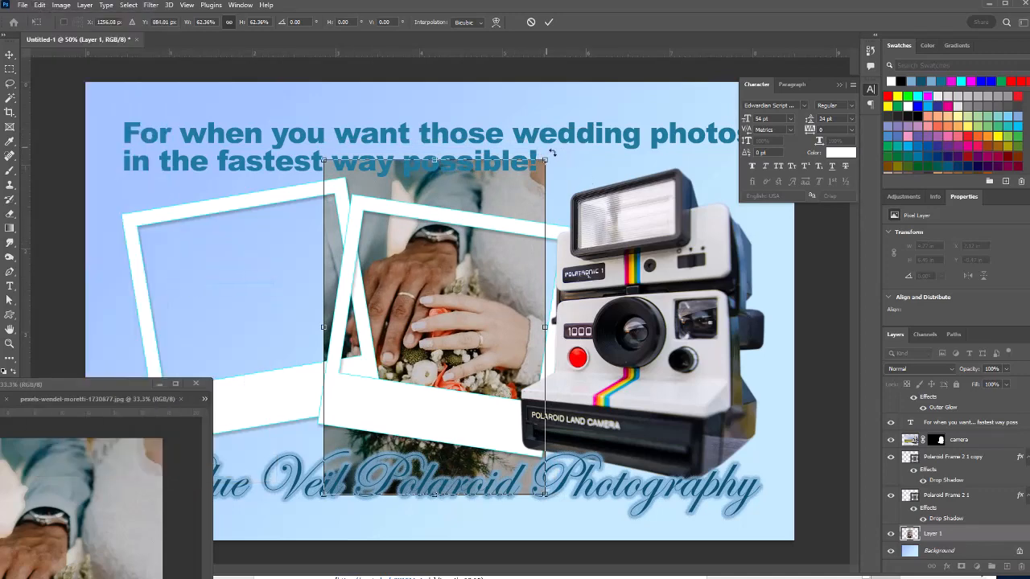
{"action": "left_click_drag", "start_coordinate": [553, 152], "coordinate": [576, 176]}
{"action": "left_click", "coordinate": [10, 56]}
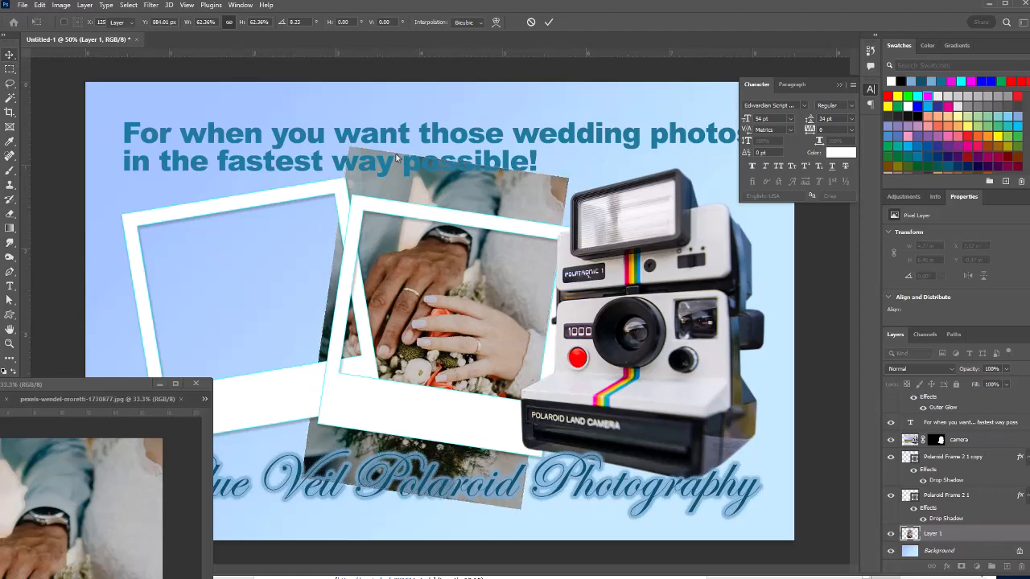
{"action": "left_click_drag", "start_coordinate": [475, 198], "coordinate": [485, 204]}
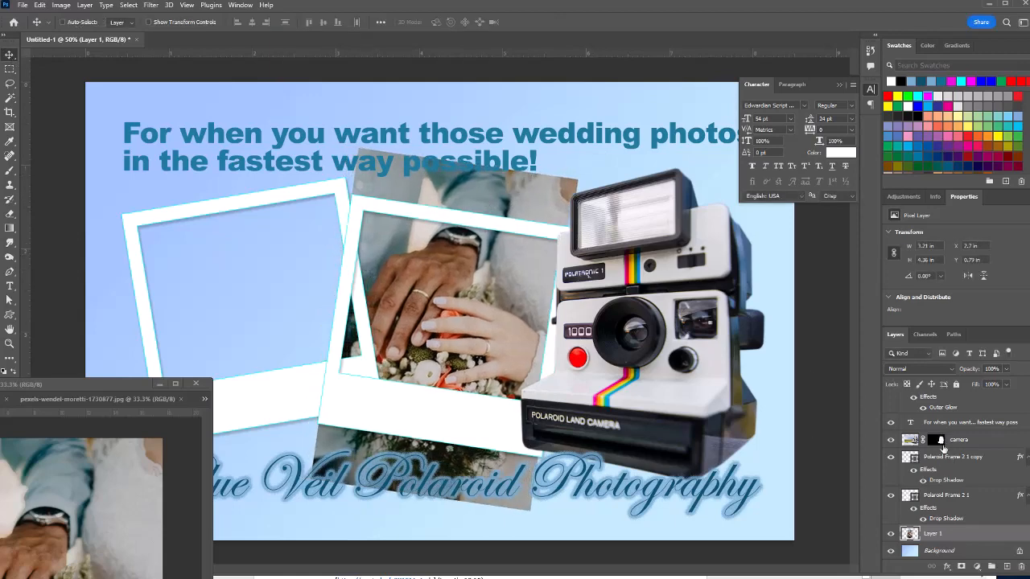
{"action": "left_click", "coordinate": [941, 458]}
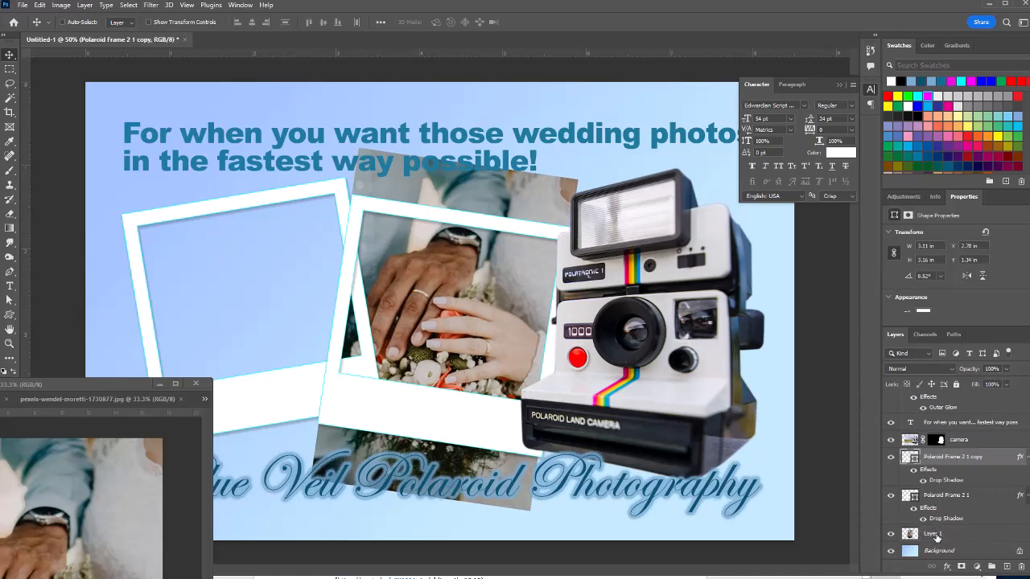
{"action": "left_click_drag", "start_coordinate": [932, 534], "coordinate": [942, 484]}
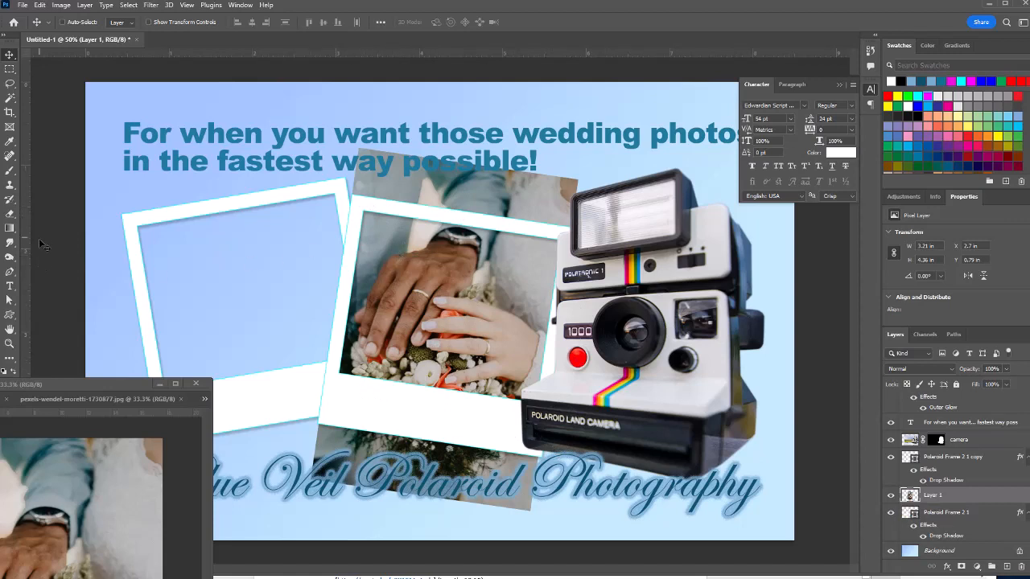
Draw a closed four-corner Pen path around the second Polaroid frame's opening, keeping its edges within the white border
{"action": "left_click", "coordinate": [11, 272]}
{"action": "right_click", "coordinate": [10, 272]}
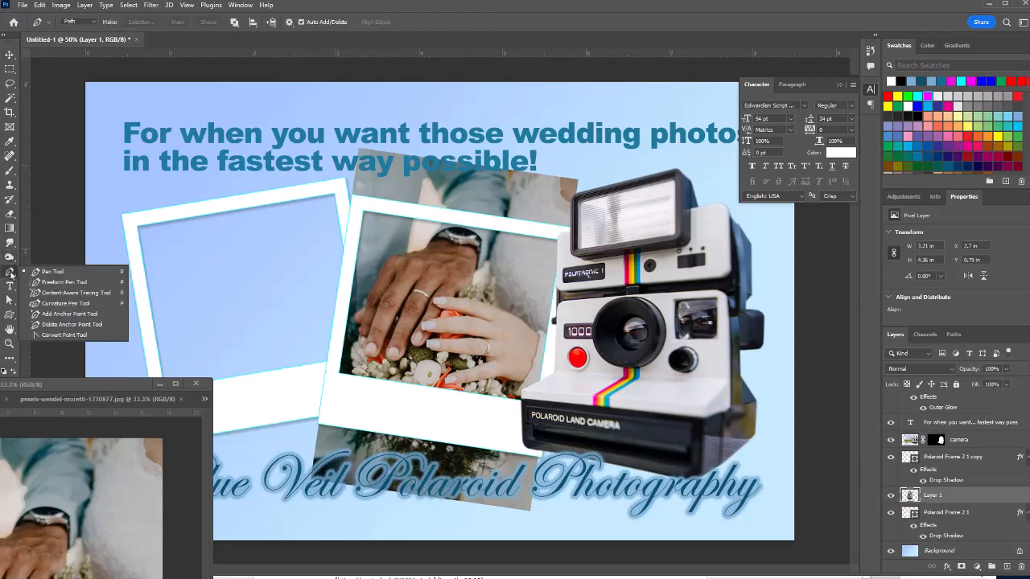
{"action": "left_click", "coordinate": [56, 272]}
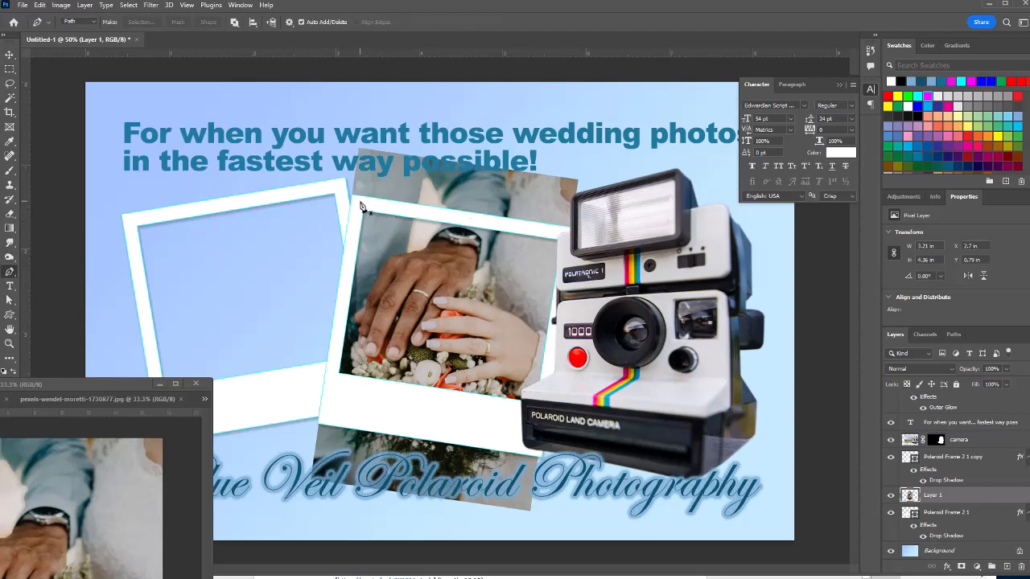
{"action": "left_click", "coordinate": [359, 204]}
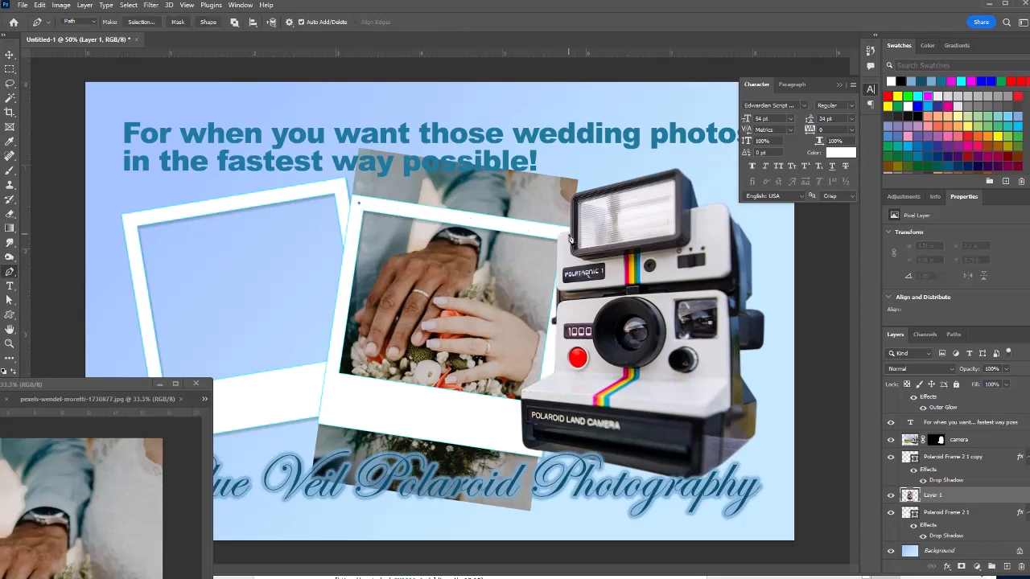
{"action": "left_click", "coordinate": [567, 236]}
{"action": "left_click", "coordinate": [543, 417]}
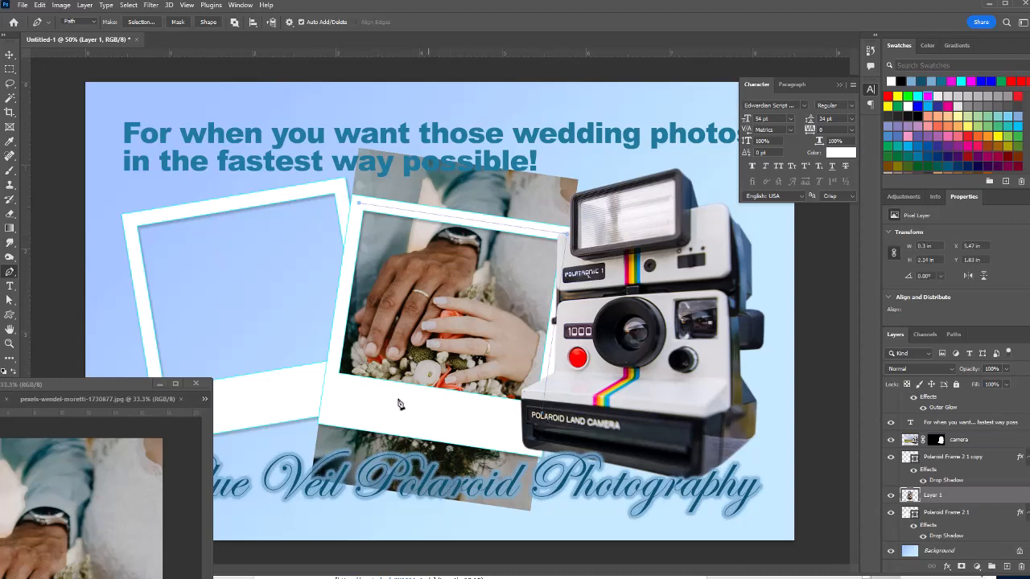
{"action": "left_click", "coordinate": [331, 378]}
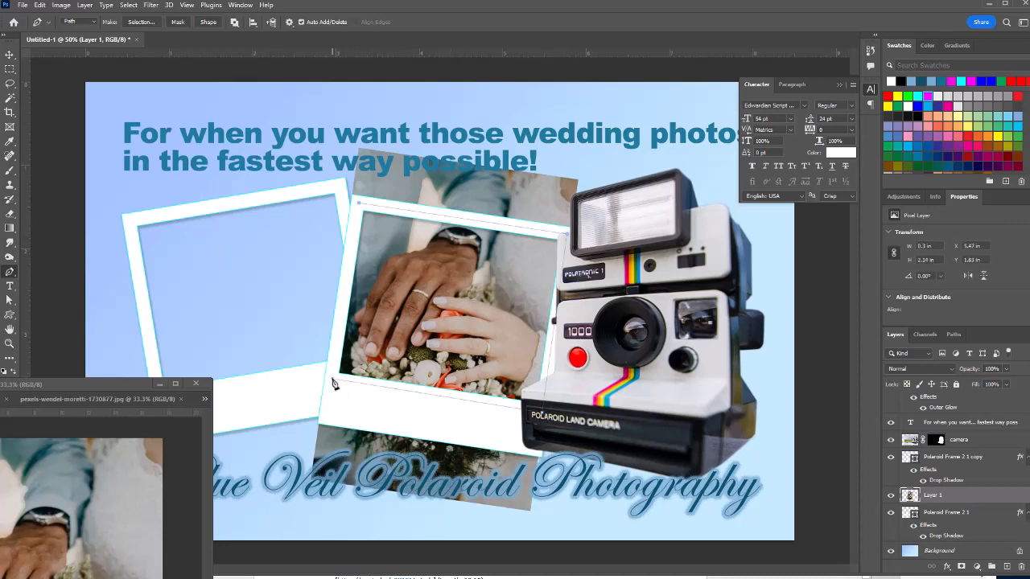
{"action": "left_click", "coordinate": [359, 206]}
Convert the work path into a new anti-aliased selection with a 2 px feather and mask the hands photo layer with it
{"action": "left_click", "coordinate": [961, 335]}
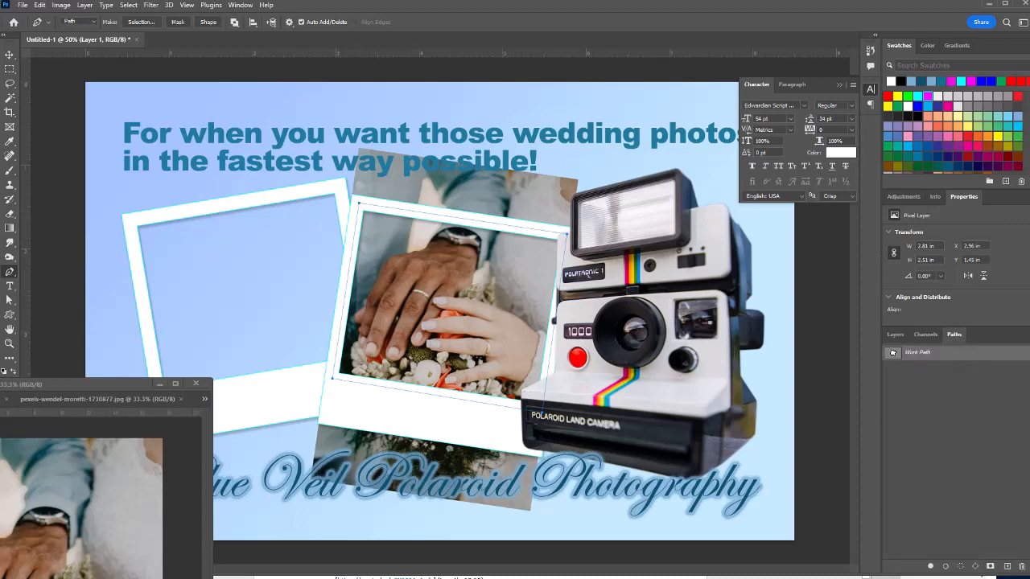
{"action": "left_click", "coordinate": [1024, 334]}
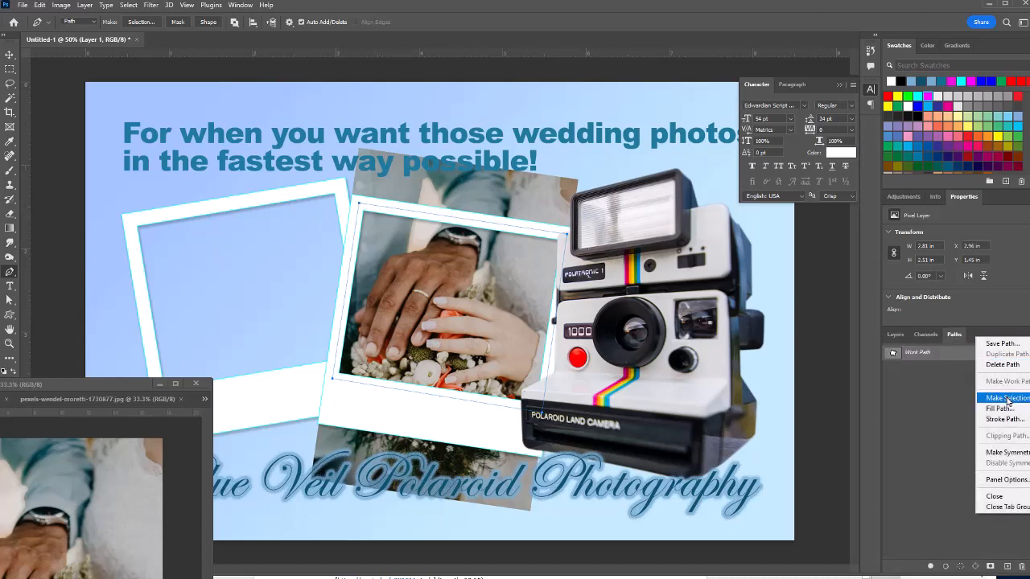
{"action": "left_click", "coordinate": [1008, 398]}
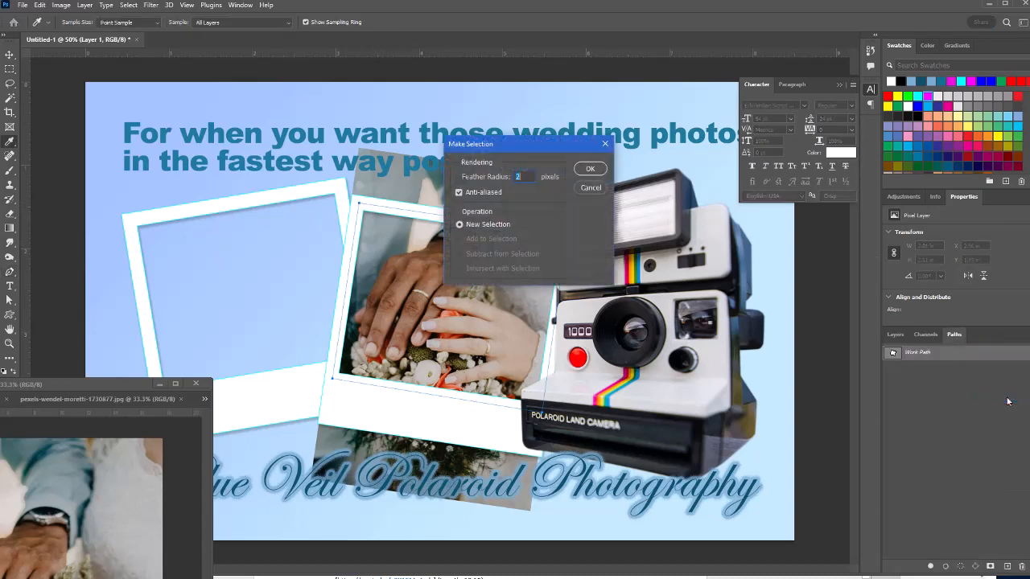
{"action": "left_click", "coordinate": [589, 169]}
{"action": "left_click", "coordinate": [896, 334]}
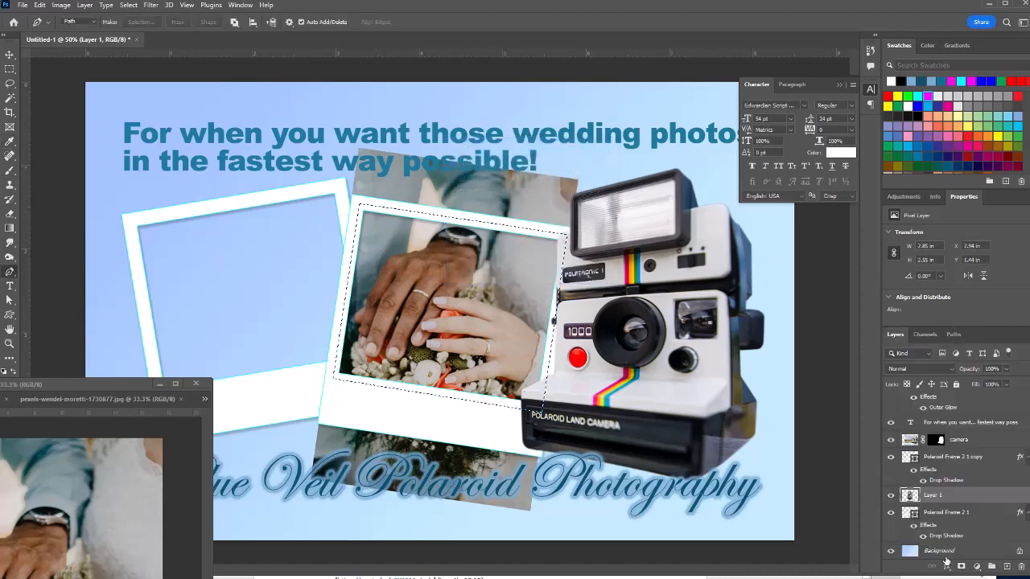
{"action": "left_click", "coordinate": [961, 569]}
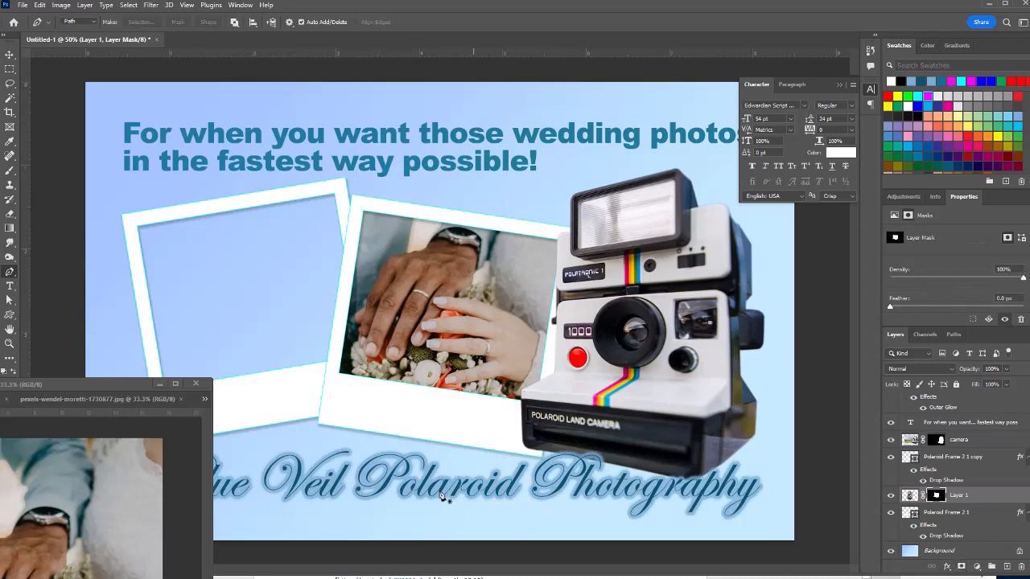
Copy the embracing-couple photo into the advertisement and move it so its upper corners lie within the canvas
{"action": "left_click_drag", "start_coordinate": [133, 388], "coordinate": [537, 333]}
{"action": "left_click", "coordinate": [392, 343]}
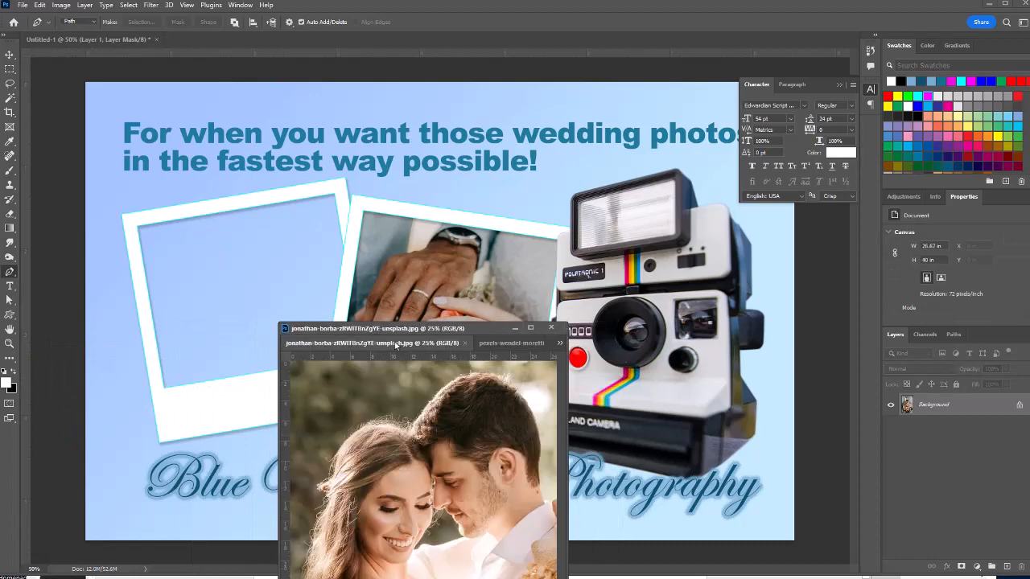
{"action": "left_click_drag", "start_coordinate": [908, 405], "coordinate": [374, 282]}
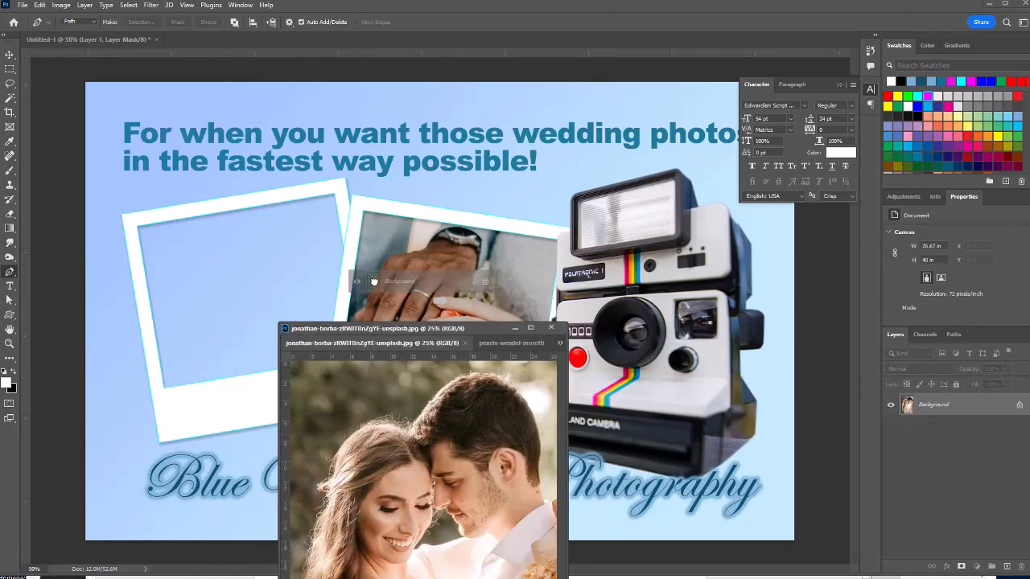
{"action": "left_click_drag", "start_coordinate": [374, 282], "coordinate": [339, 271]}
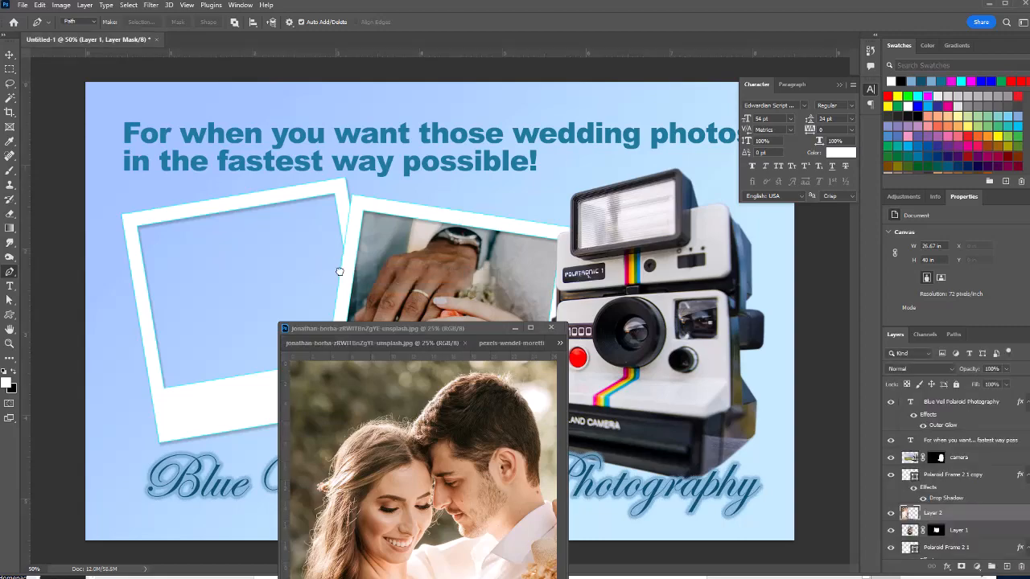
{"action": "key", "text": "v"}
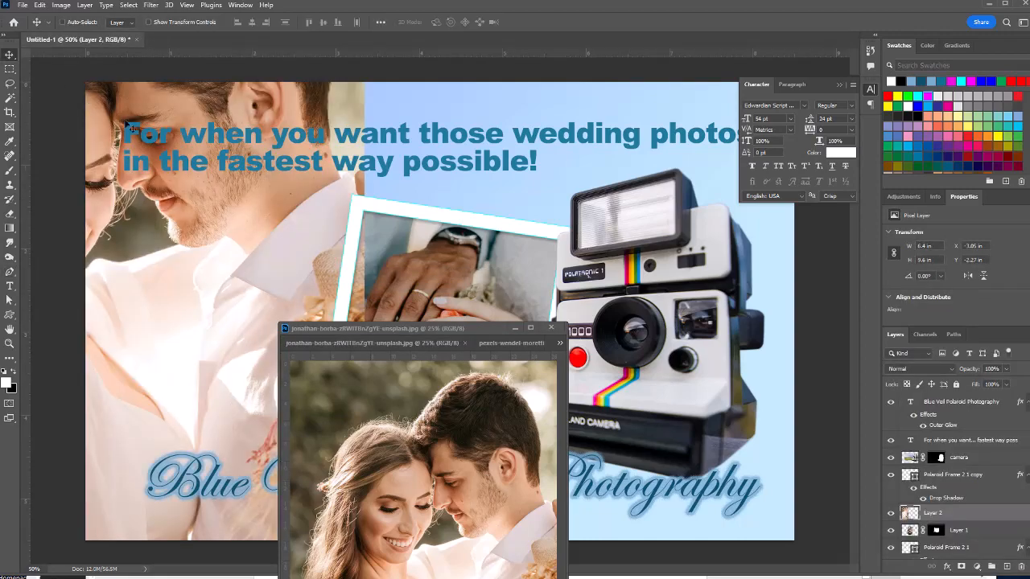
{"action": "left_click_drag", "start_coordinate": [289, 193], "coordinate": [620, 385]}
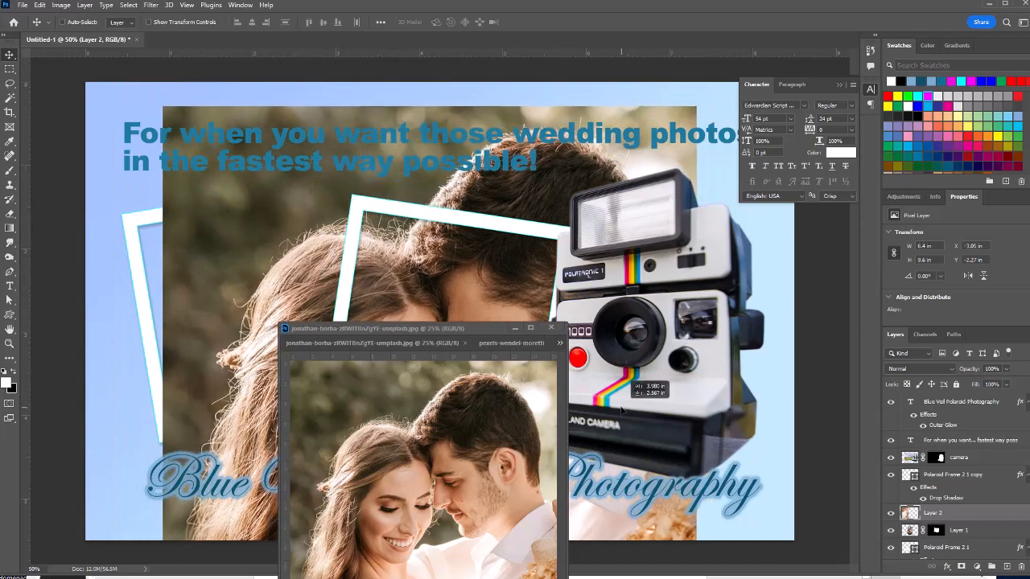
Scale the couple photo down to about 3.07 x 4.61 in and position it over the first Polaroid frame
{"action": "left_click", "coordinate": [39, 6]}
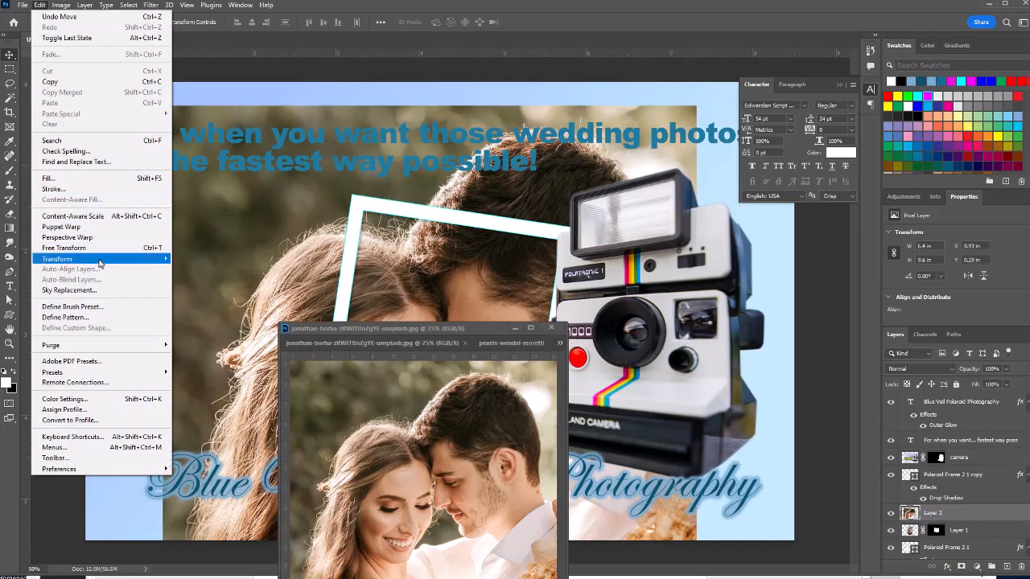
{"action": "mouse_move", "coordinate": [101, 261]}
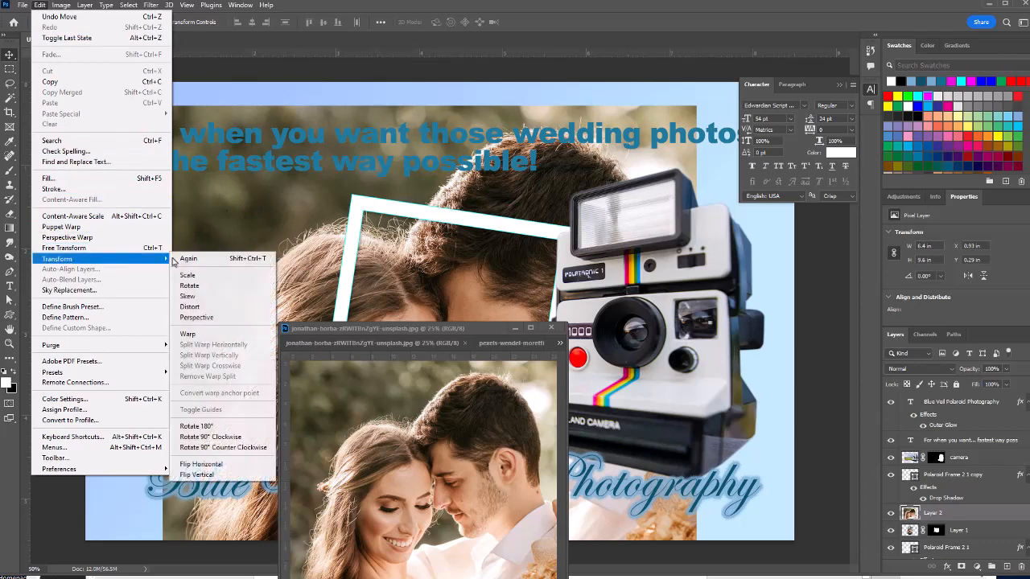
{"action": "left_click", "coordinate": [186, 275]}
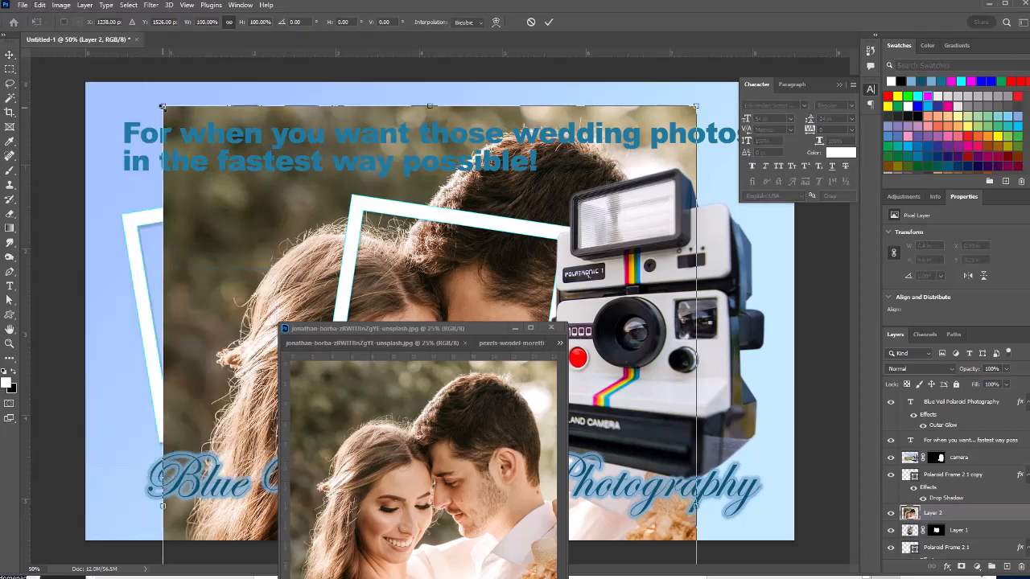
{"action": "left_click_drag", "start_coordinate": [162, 105], "coordinate": [527, 389]}
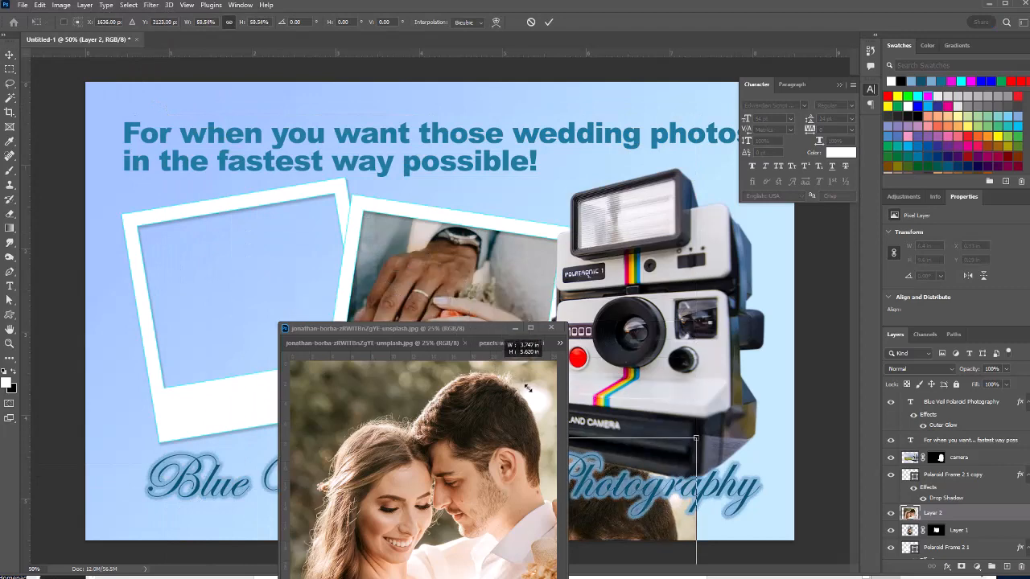
{"action": "left_click_drag", "start_coordinate": [666, 523], "coordinate": [366, 222]}
{"action": "left_click_drag", "start_coordinate": [376, 137], "coordinate": [320, 228]}
Place the couple photo's layer directly above the Background and shift the photo so both faces sit in the first frame's opening
{"action": "left_click_drag", "start_coordinate": [953, 517], "coordinate": [964, 542]}
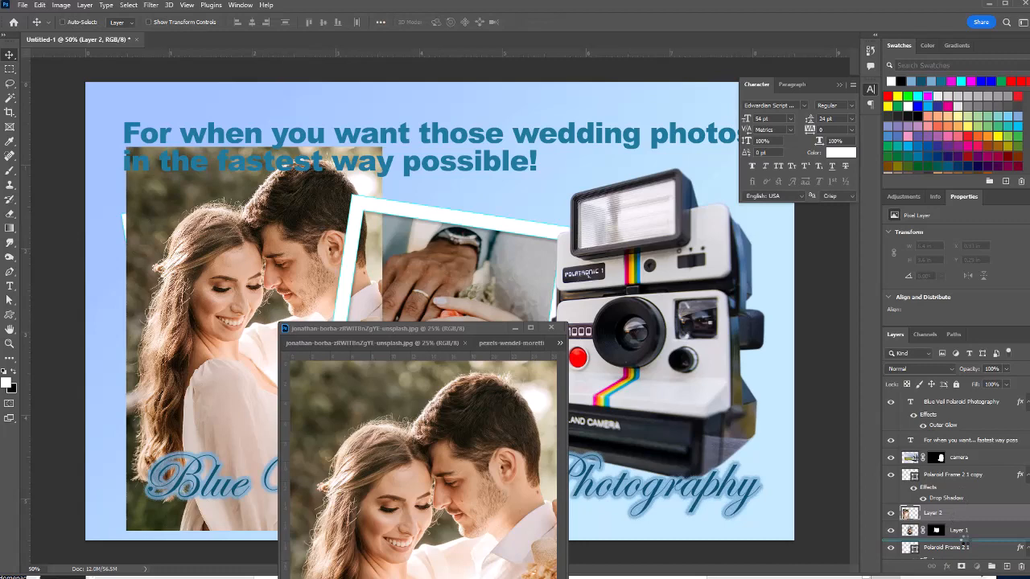
{"action": "left_click_drag", "start_coordinate": [964, 541], "coordinate": [971, 545]}
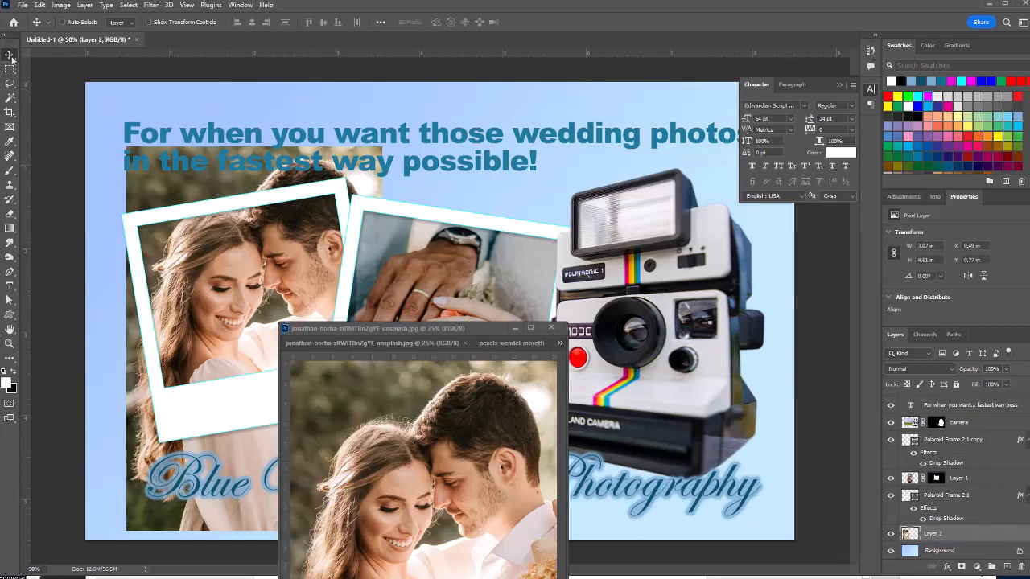
{"action": "left_click_drag", "start_coordinate": [208, 194], "coordinate": [195, 203]}
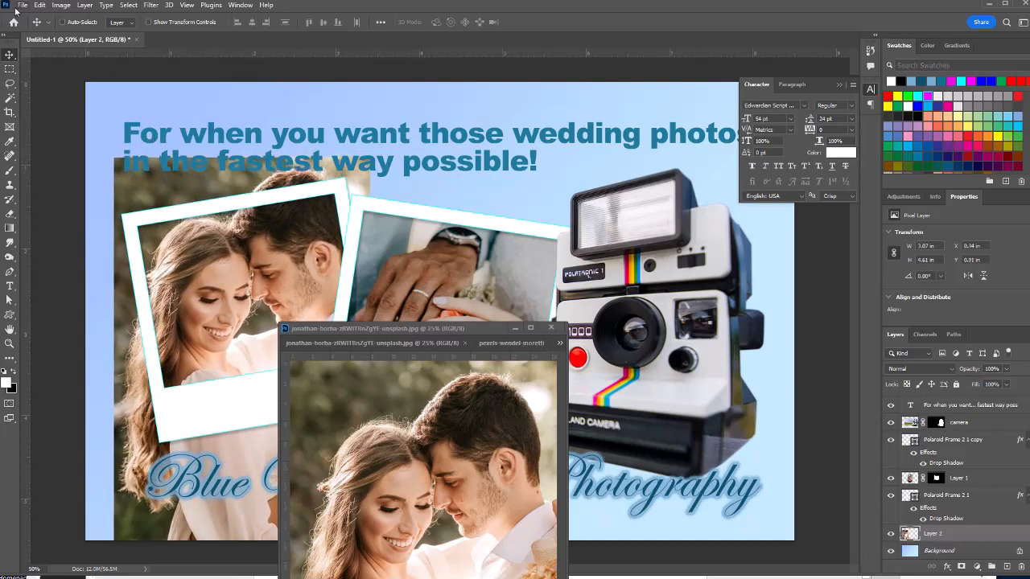
Rotate the couple photo about 6° counter-clockwise to follow the first frame's tilt and shift it about 0.10 in right and 0.15 in down
{"action": "left_click", "coordinate": [38, 5]}
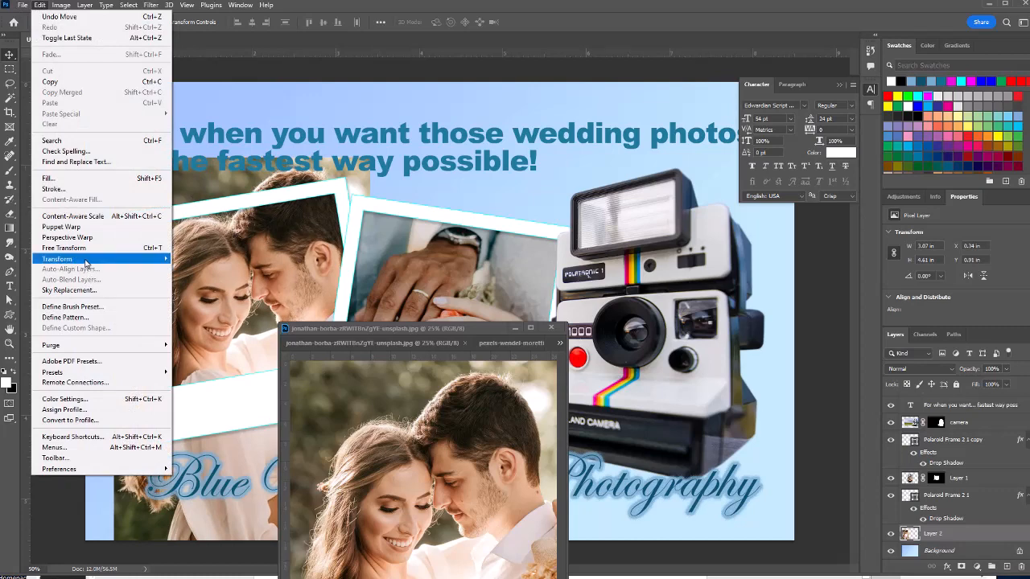
{"action": "mouse_move", "coordinate": [96, 258]}
{"action": "left_click", "coordinate": [190, 285]}
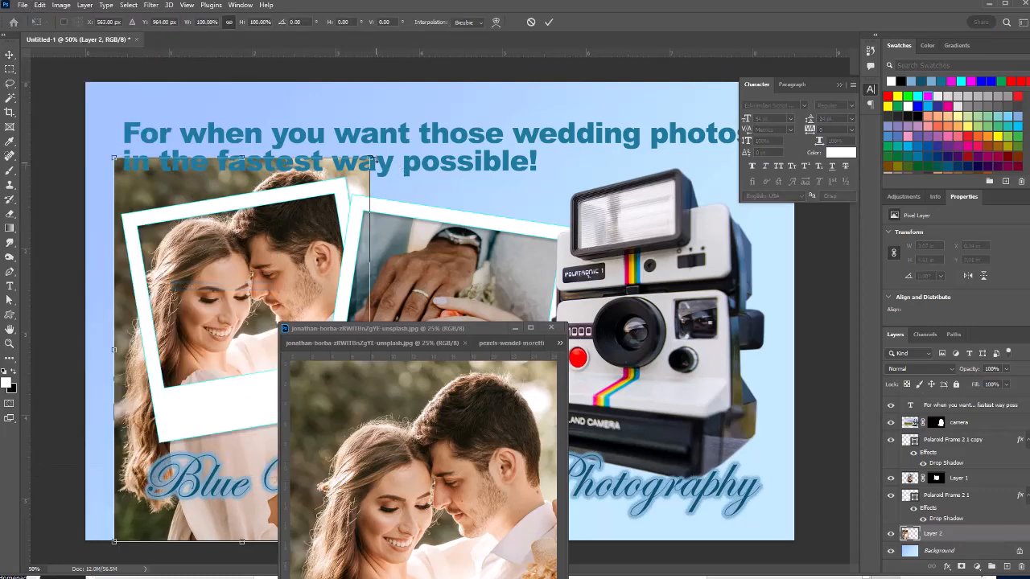
{"action": "mouse_move", "coordinate": [370, 154]}
{"action": "left_mouse_down"}
{"action": "mouse_move", "coordinate": [375, 131]}
{"action": "mouse_move", "coordinate": [352, 150]}
{"action": "left_mouse_up"}
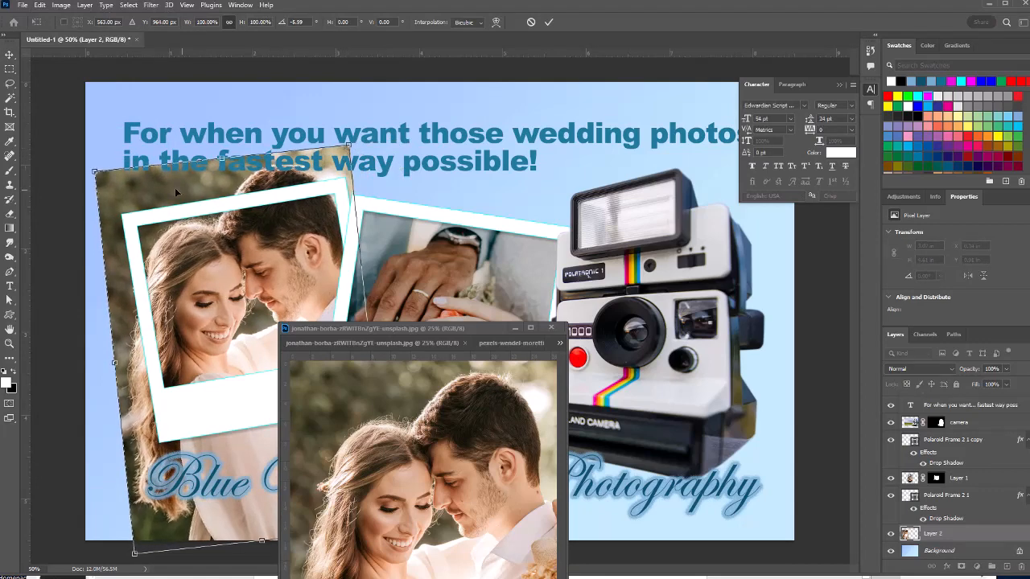
{"action": "left_click_drag", "start_coordinate": [103, 181], "coordinate": [114, 190]}
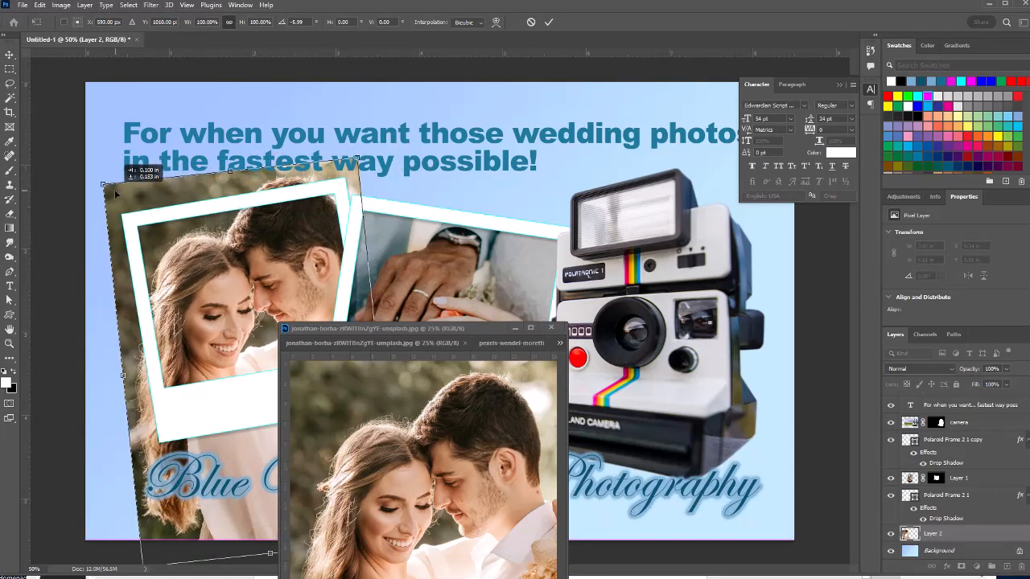
Scale the couple photo to about 94.9% and reposition it so both faces sit inside the first frame's opening
{"action": "left_click", "coordinate": [40, 5]}
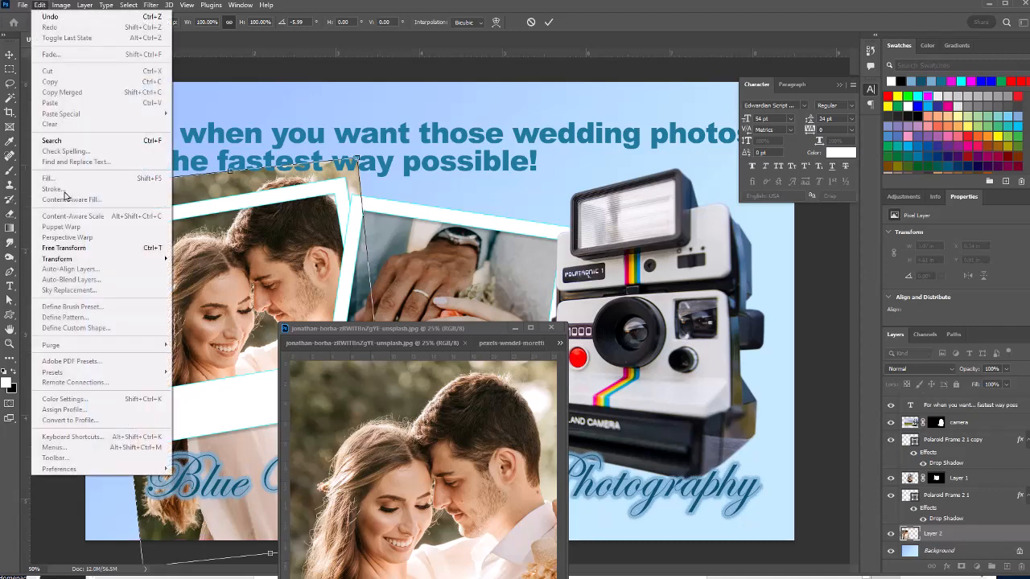
{"action": "mouse_move", "coordinate": [81, 259]}
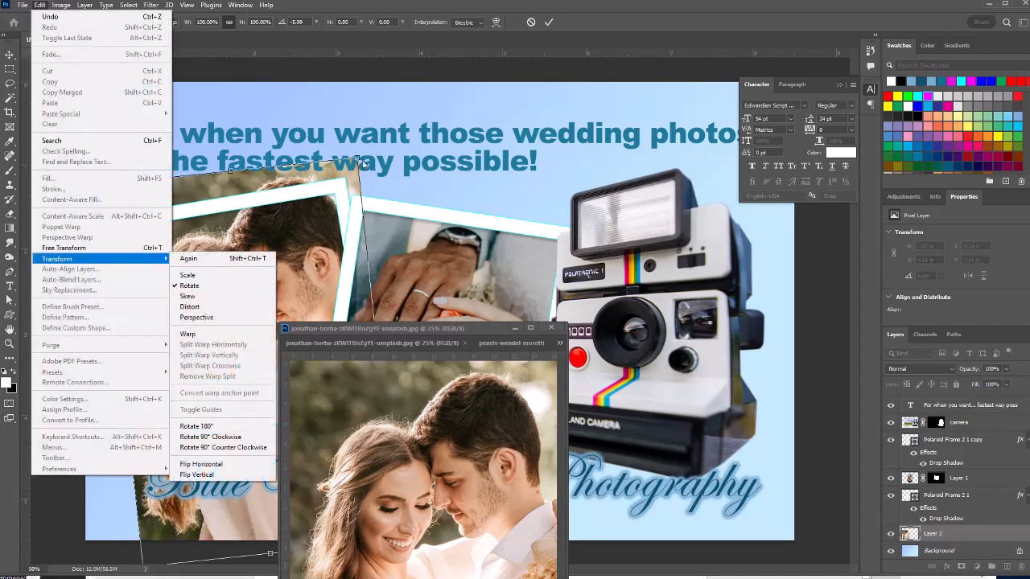
{"action": "left_click", "coordinate": [357, 161]}
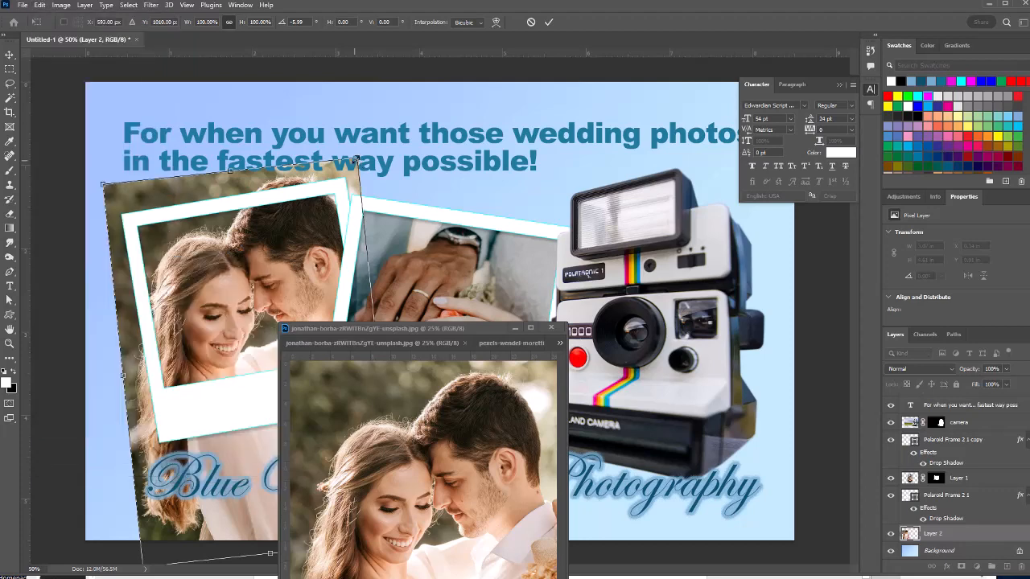
{"action": "left_click_drag", "start_coordinate": [357, 158], "coordinate": [346, 178]}
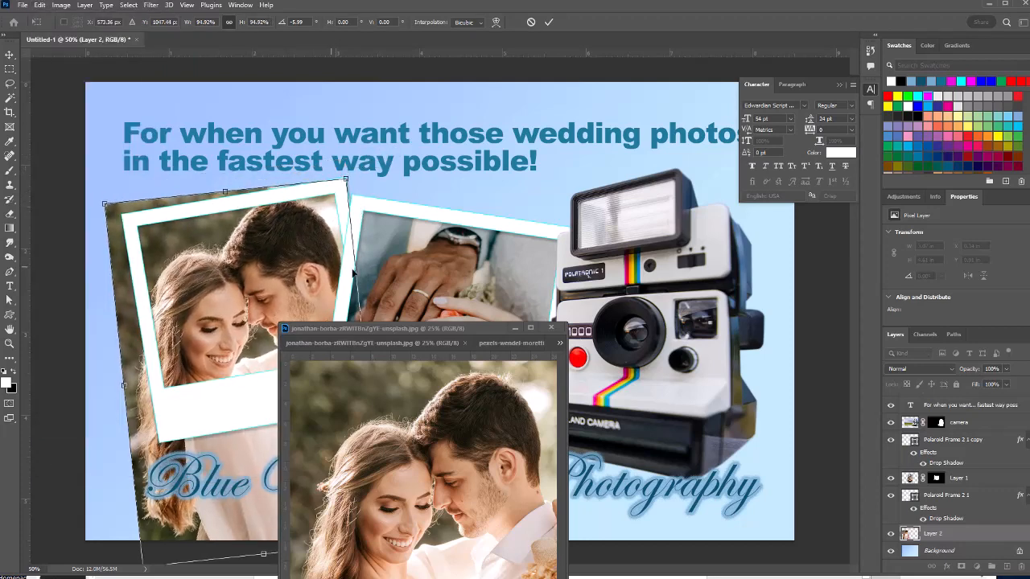
{"action": "left_click_drag", "start_coordinate": [301, 245], "coordinate": [312, 231]}
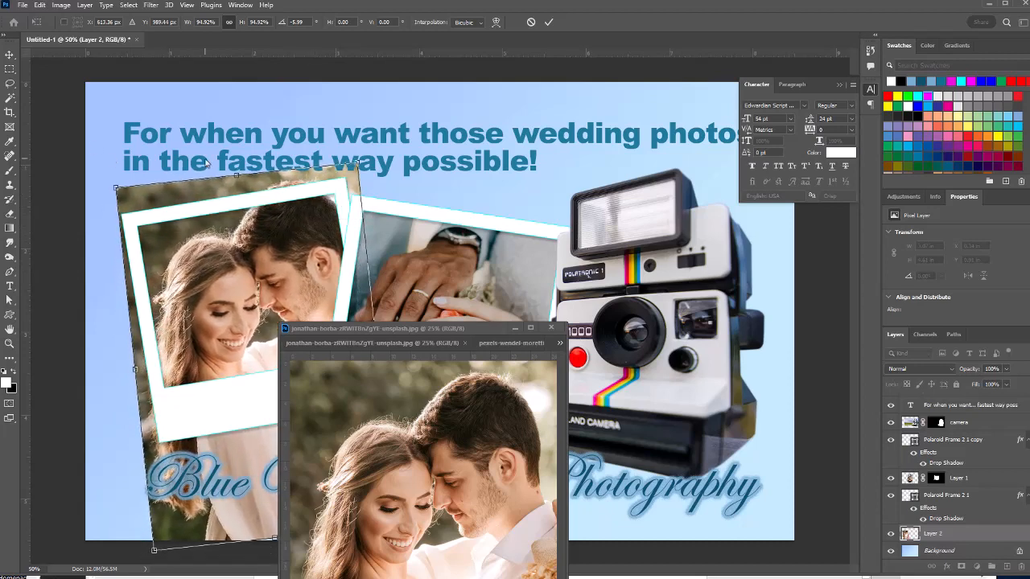
{"action": "key", "text": "Return"}
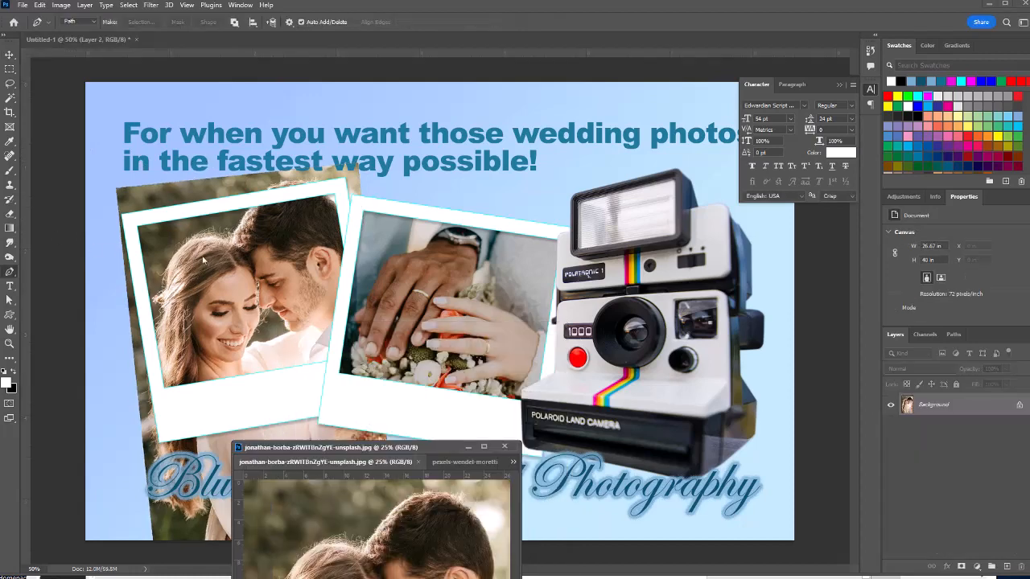
Close the floating source photo window and draw a closed four-sided Pen path just outside the first frame's opening
{"action": "left_click_drag", "start_coordinate": [407, 448], "coordinate": [341, 205]}
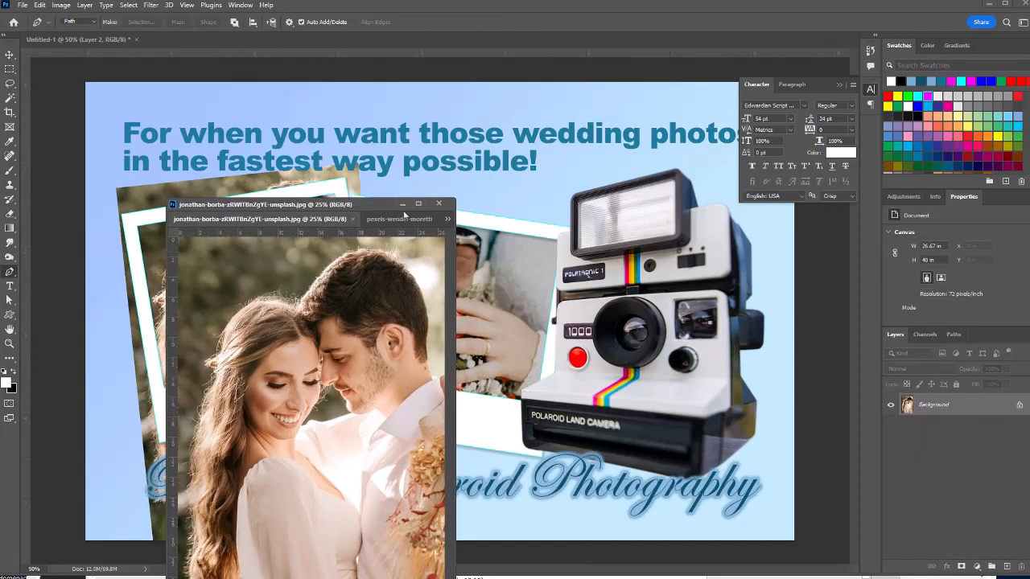
{"action": "left_click", "coordinate": [440, 204]}
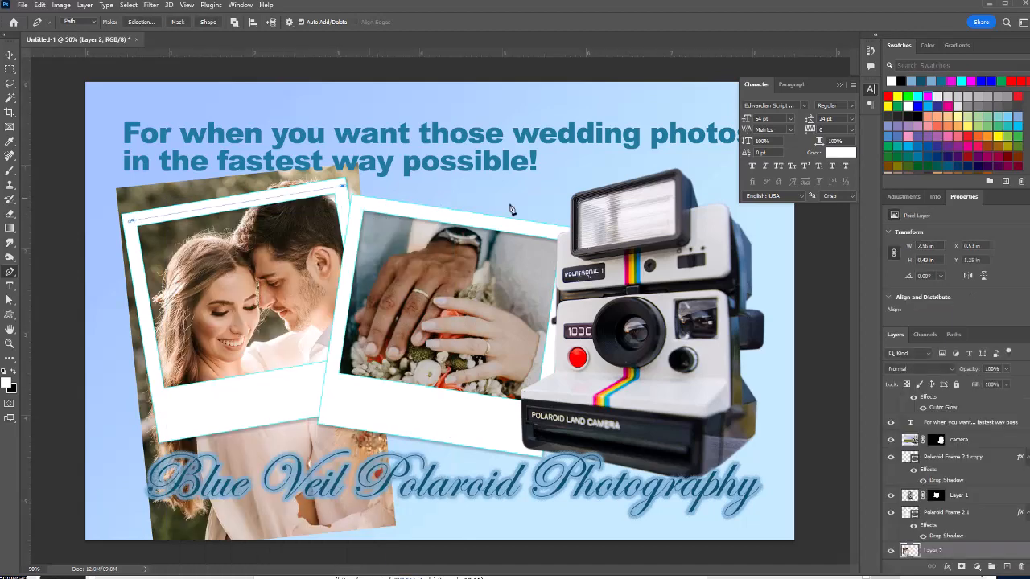
{"action": "key", "text": "v"}
{"action": "left_click", "coordinate": [10, 273]}
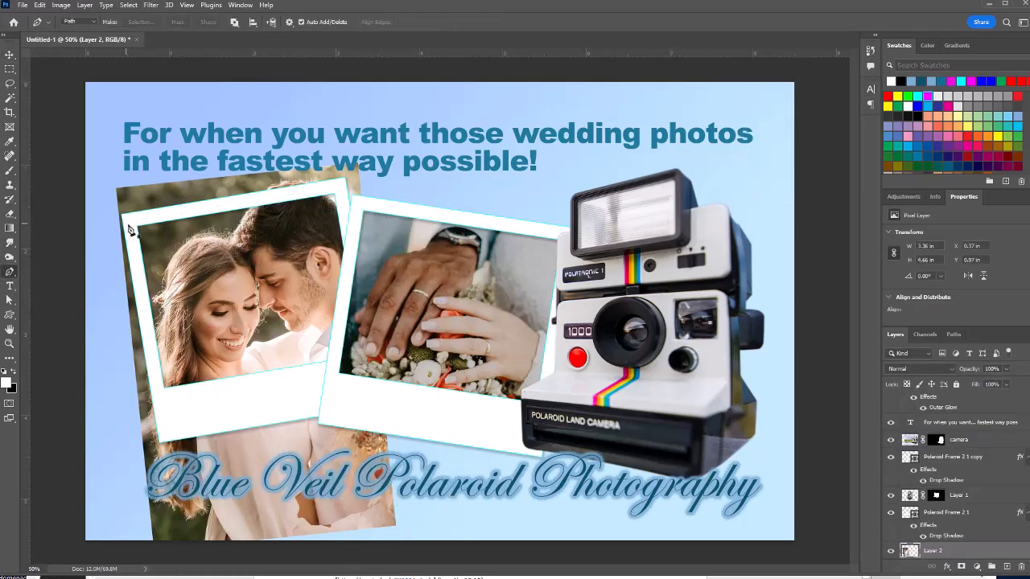
{"action": "left_click", "coordinate": [130, 223]}
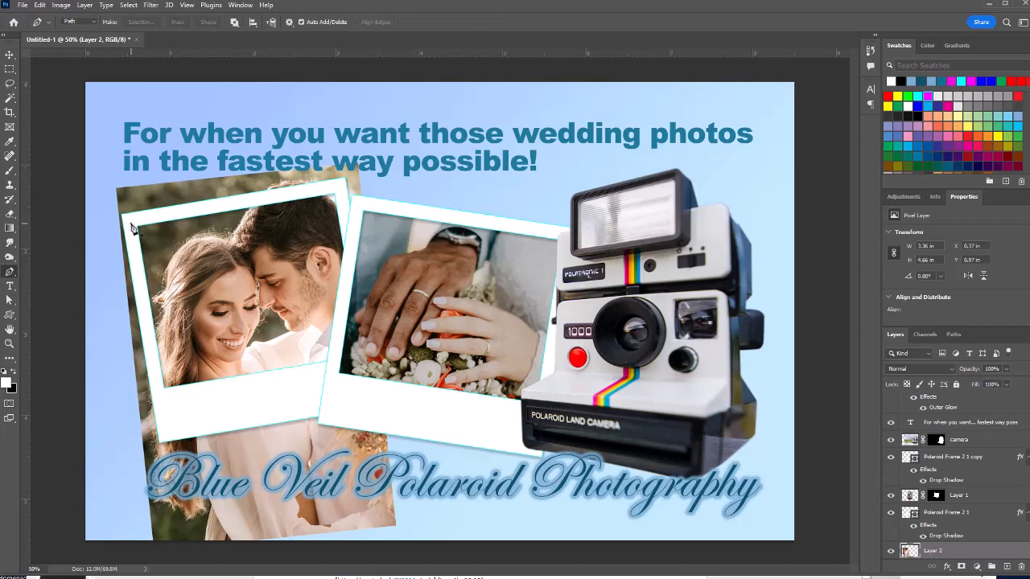
{"action": "left_click", "coordinate": [338, 191]}
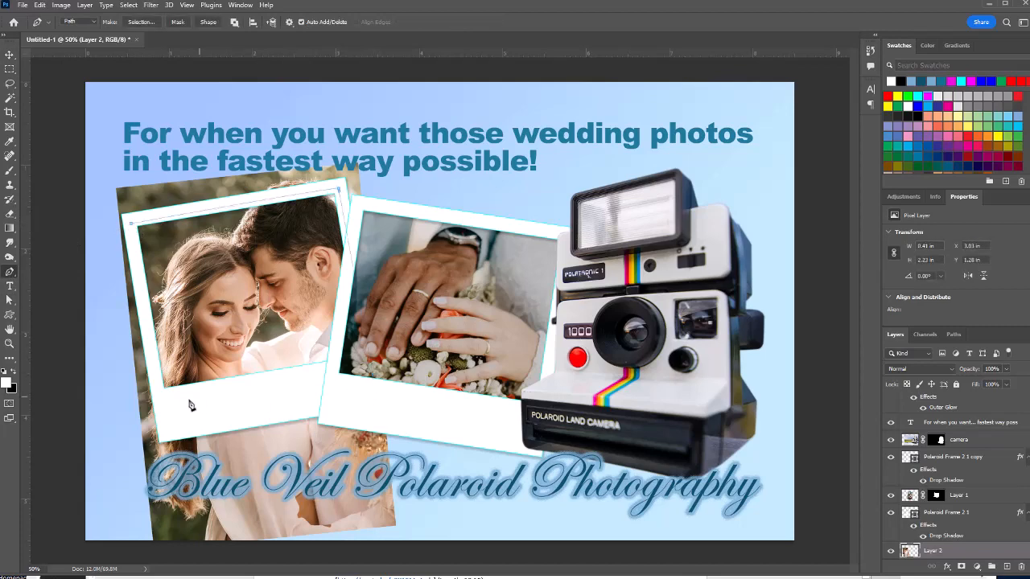
{"action": "left_click", "coordinate": [162, 400]}
{"action": "left_click", "coordinate": [130, 226]}
Convert the work path into a new anti-aliased selection with a 2 px feather and mask the couple photo layer with it
{"action": "left_click", "coordinate": [954, 335]}
{"action": "left_click", "coordinate": [1024, 333]}
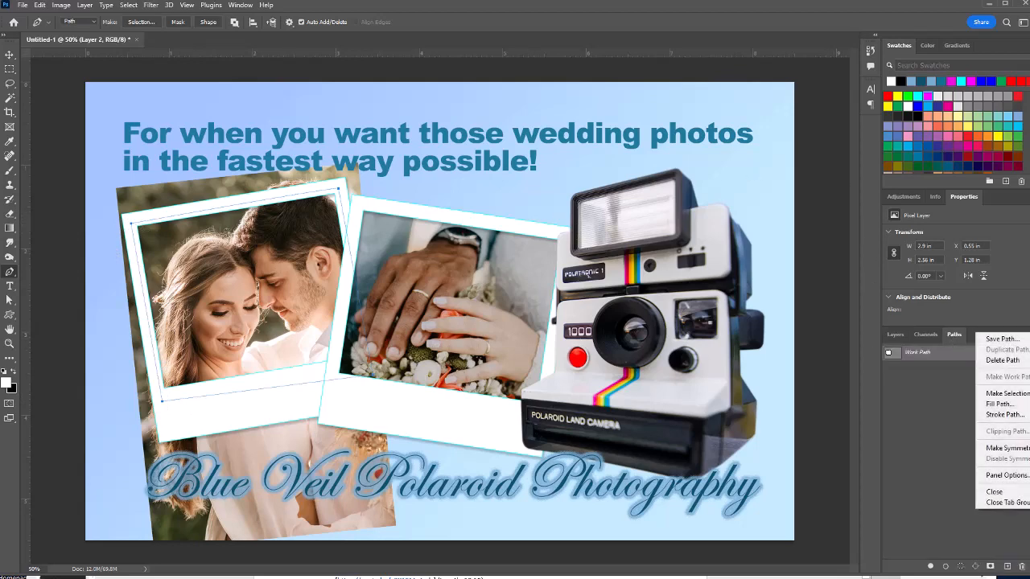
{"action": "left_click", "coordinate": [994, 393]}
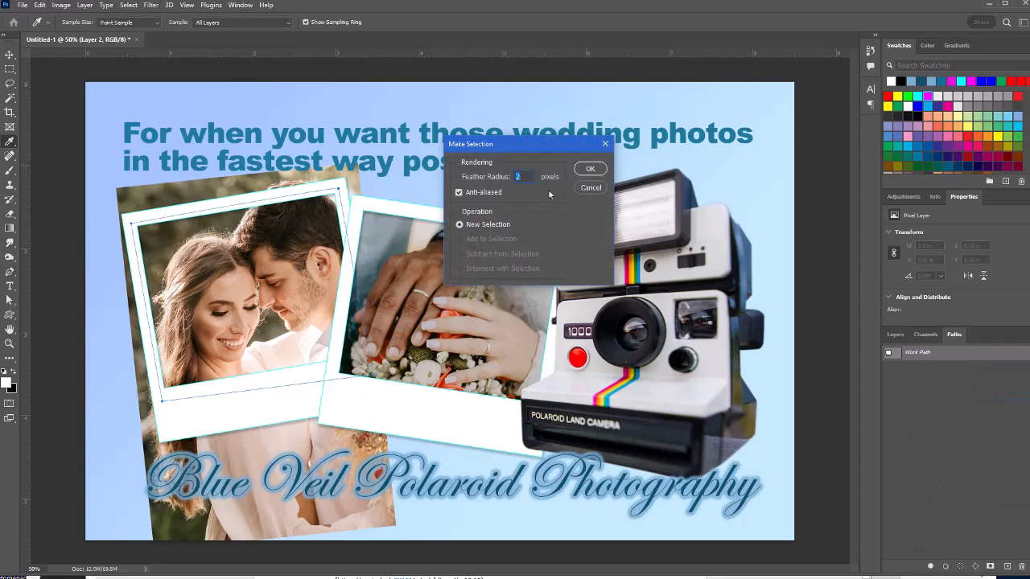
{"action": "left_click", "coordinate": [591, 170]}
{"action": "left_click", "coordinate": [895, 334]}
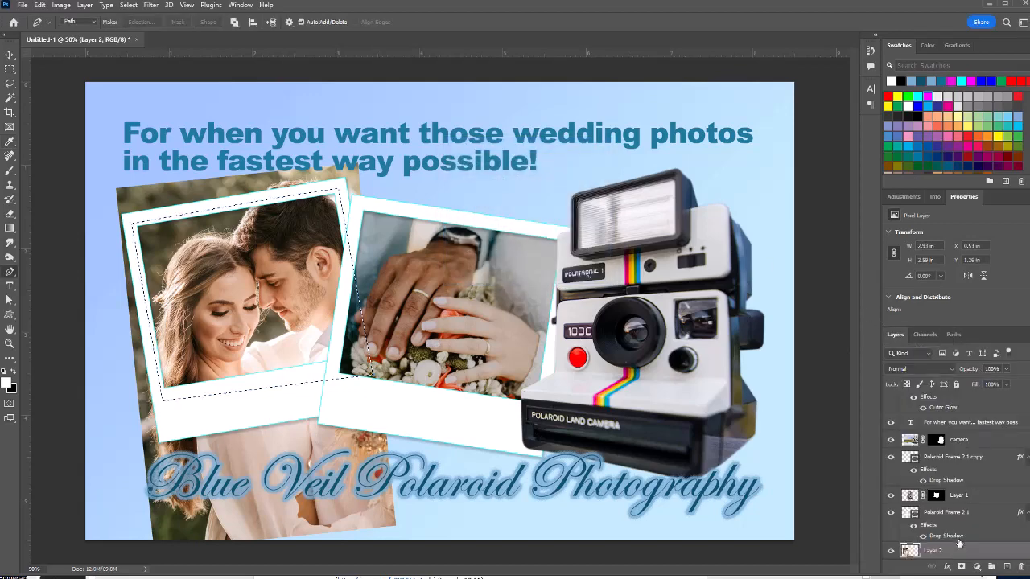
{"action": "left_click", "coordinate": [962, 567]}
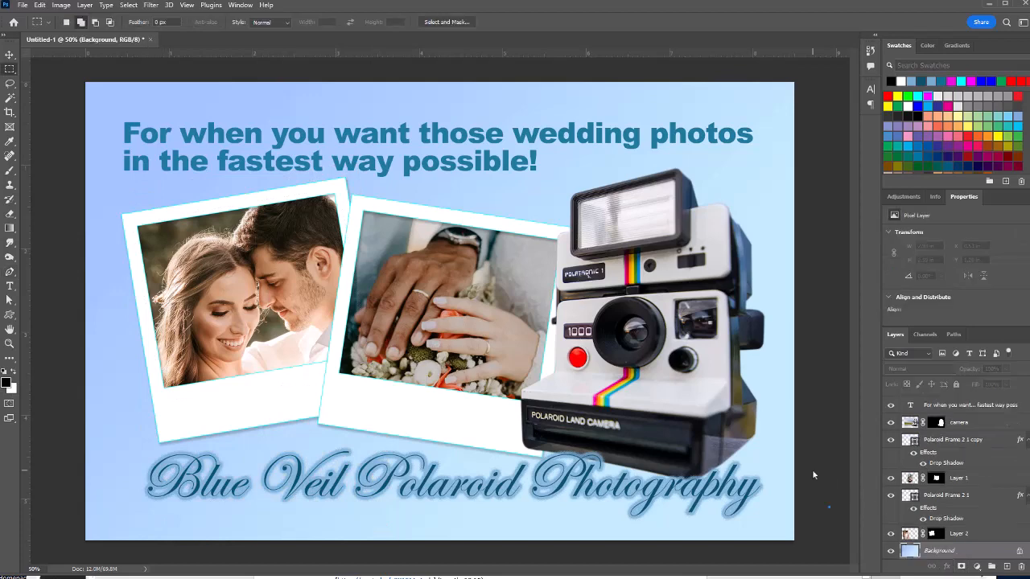
Start a text line below the Blue Veil Polaroid Photography name and format it as Arial Bold, 24 pt
{"action": "left_click", "coordinate": [10, 286]}
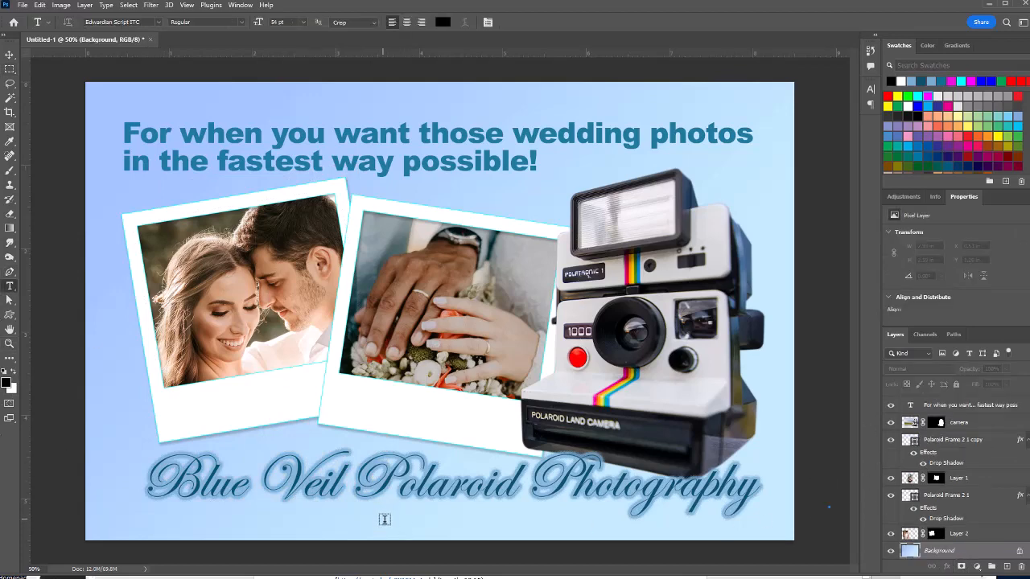
{"action": "left_click", "coordinate": [383, 517]}
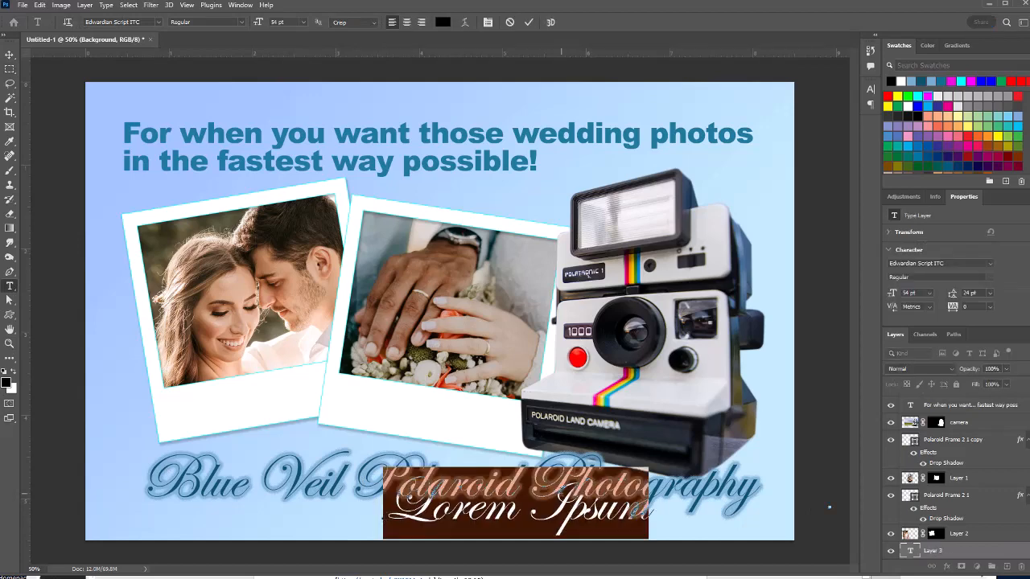
{"action": "left_click", "coordinate": [159, 22]}
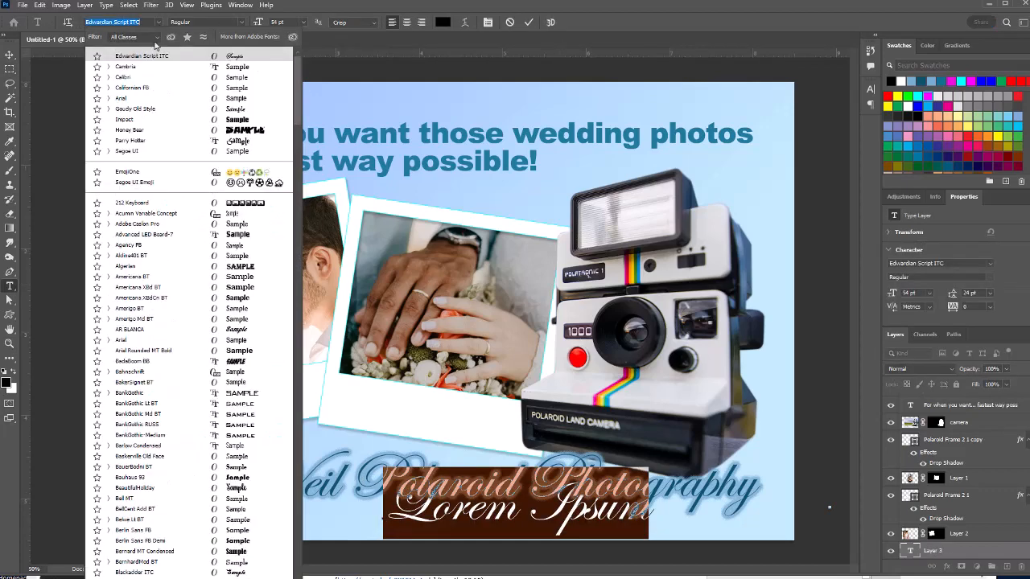
{"action": "left_click", "coordinate": [138, 99]}
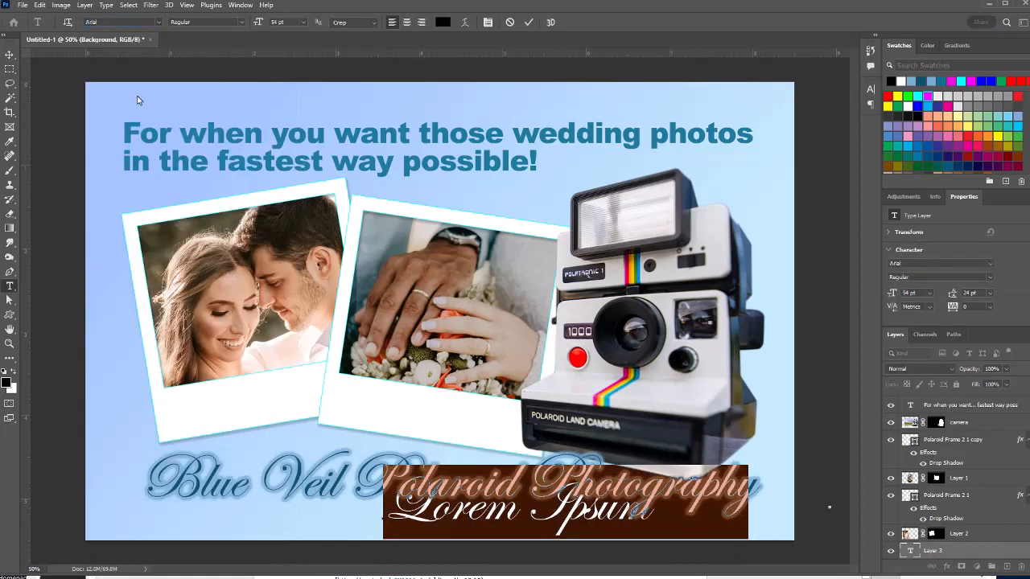
{"action": "left_click", "coordinate": [302, 23]}
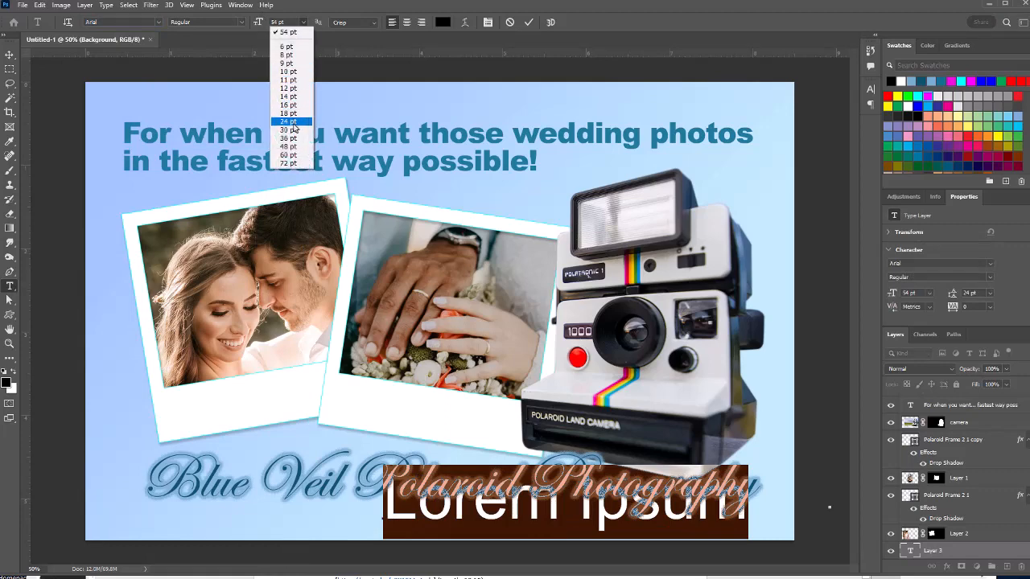
{"action": "left_click", "coordinate": [292, 122]}
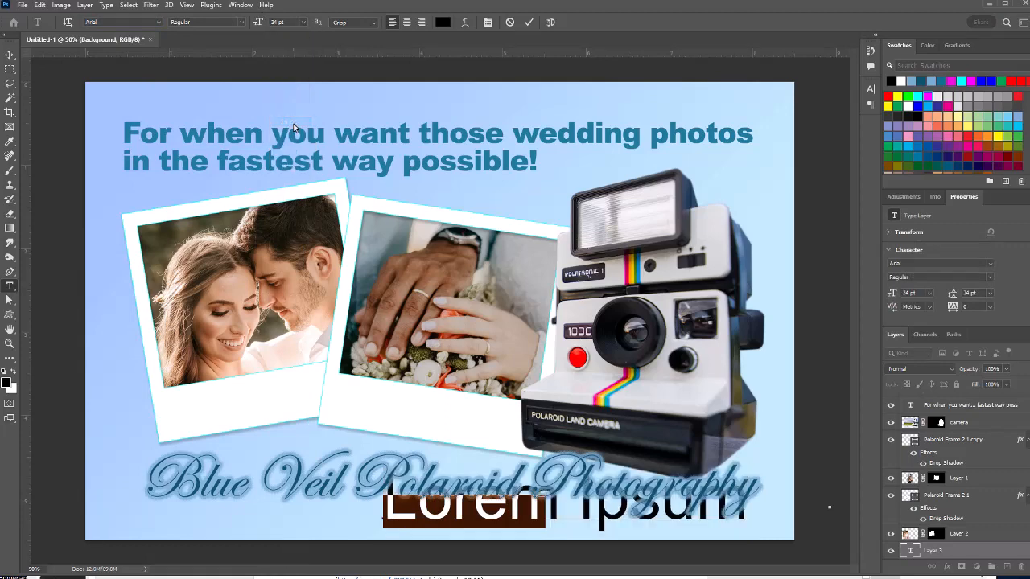
{"action": "left_click", "coordinate": [242, 23]}
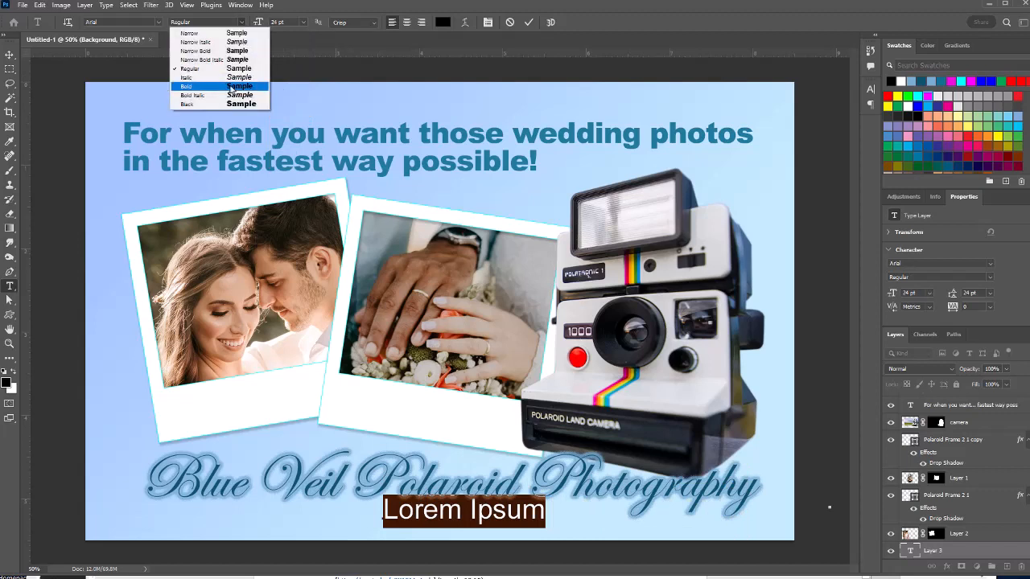
{"action": "left_click", "coordinate": [231, 87]}
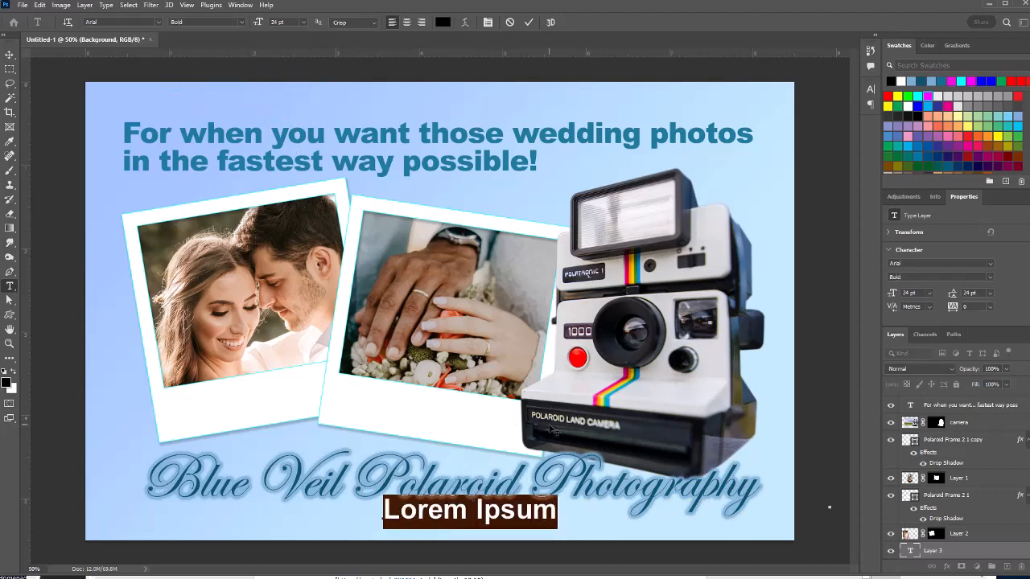
Enter the business phone number in the new text line and move it right, just beneath the business name
{"action": "type", "text": "9"}
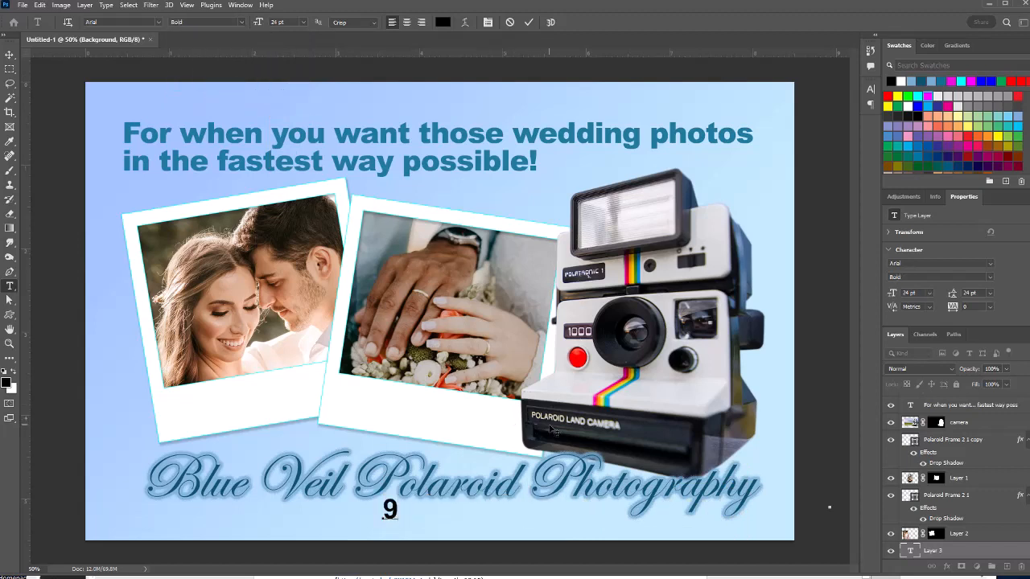
{"action": "type", "text": "23.555"}
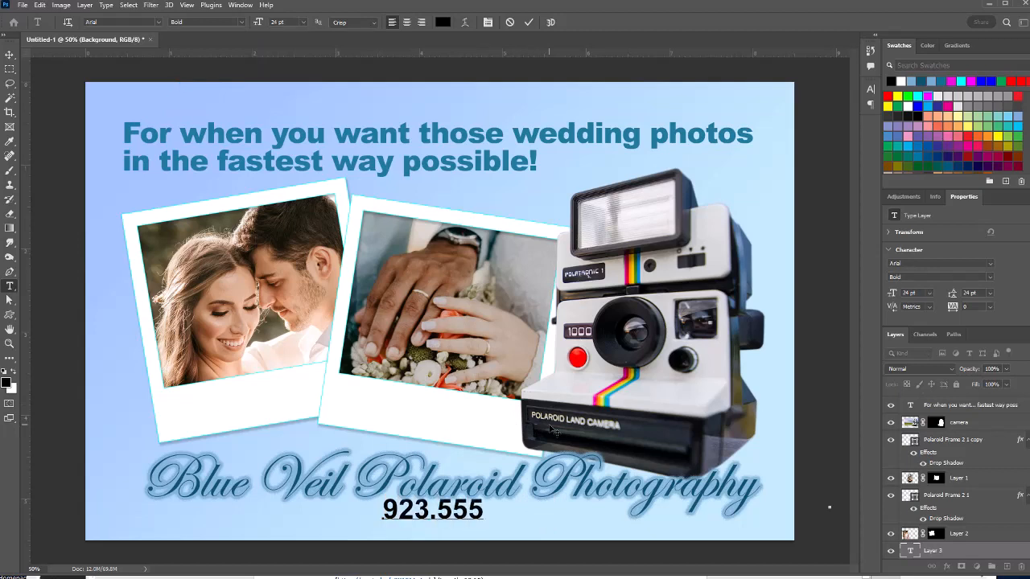
{"action": "type", "text": ".6782"}
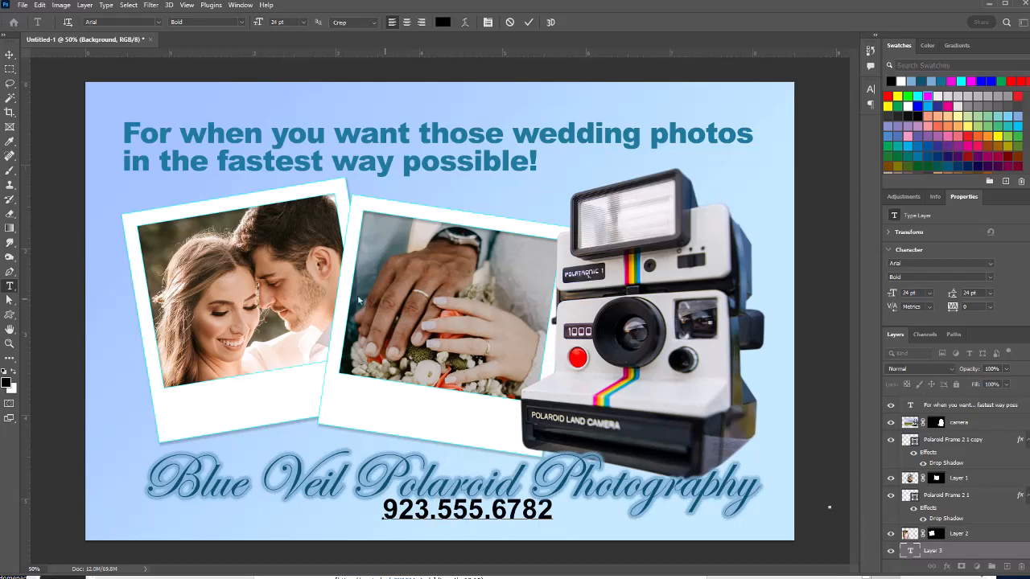
{"action": "key", "text": "ctrl+Return"}
{"action": "key", "text": "v"}
{"action": "left_click_drag", "start_coordinate": [532, 512], "coordinate": [554, 519]}
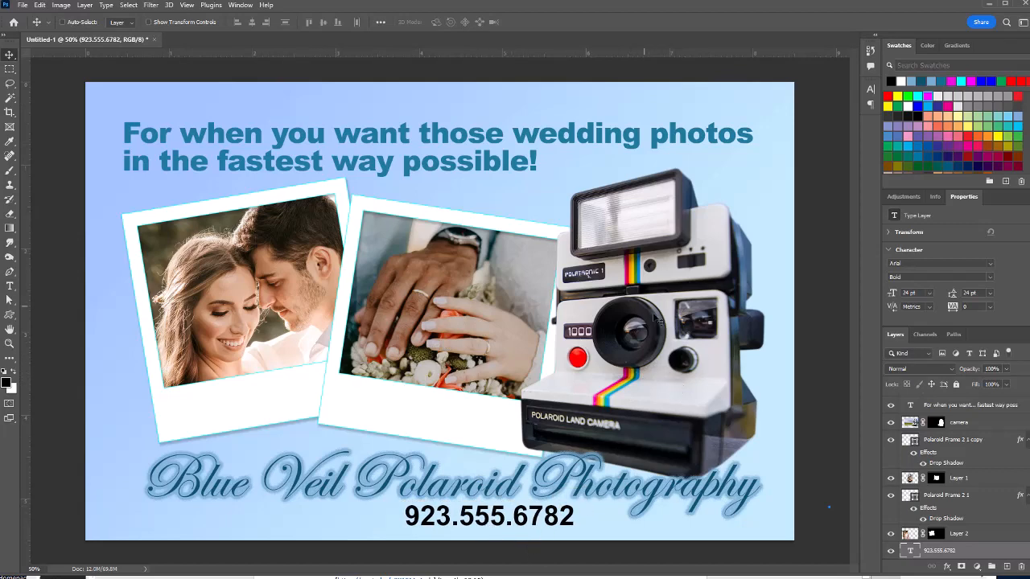
{"action": "mouse_move", "coordinate": [662, 333]}
{"action": "left_mouse_down"}
{"action": "mouse_move", "coordinate": [668, 321]}
{"action": "mouse_move", "coordinate": [654, 322]}
{"action": "left_mouse_up"}
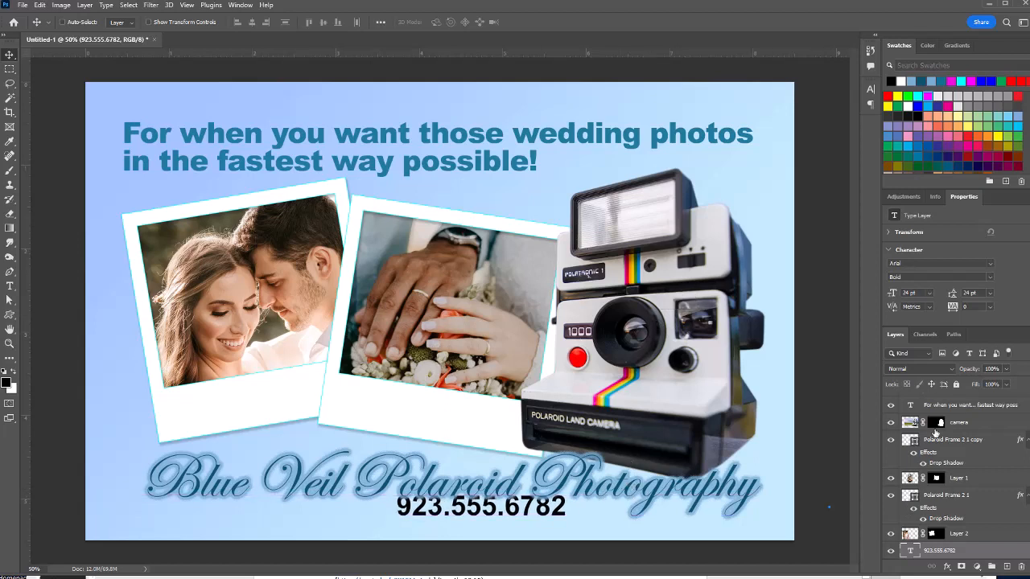
Move the Blue Veil Polaroid Photography text up over the frames' lower edges so it clears the phone number
{"action": "scroll", "coordinate": [952, 442], "scroll_direction": "up", "scroll_amount": 1}
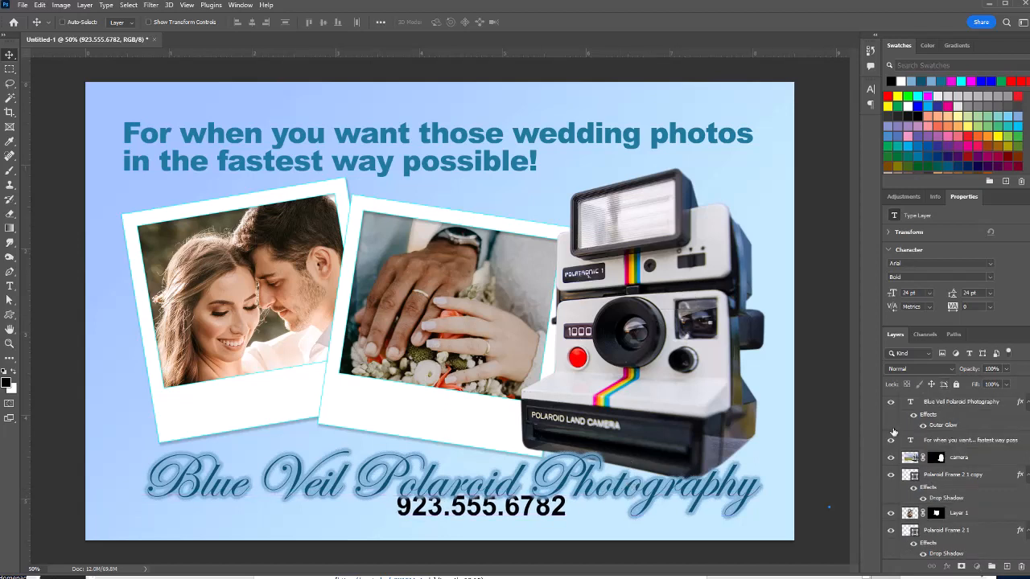
{"action": "left_click", "coordinate": [945, 406]}
{"action": "left_click_drag", "start_coordinate": [644, 492], "coordinate": [645, 470]}
{"action": "left_click_drag", "start_coordinate": [515, 509], "coordinate": [518, 508]}
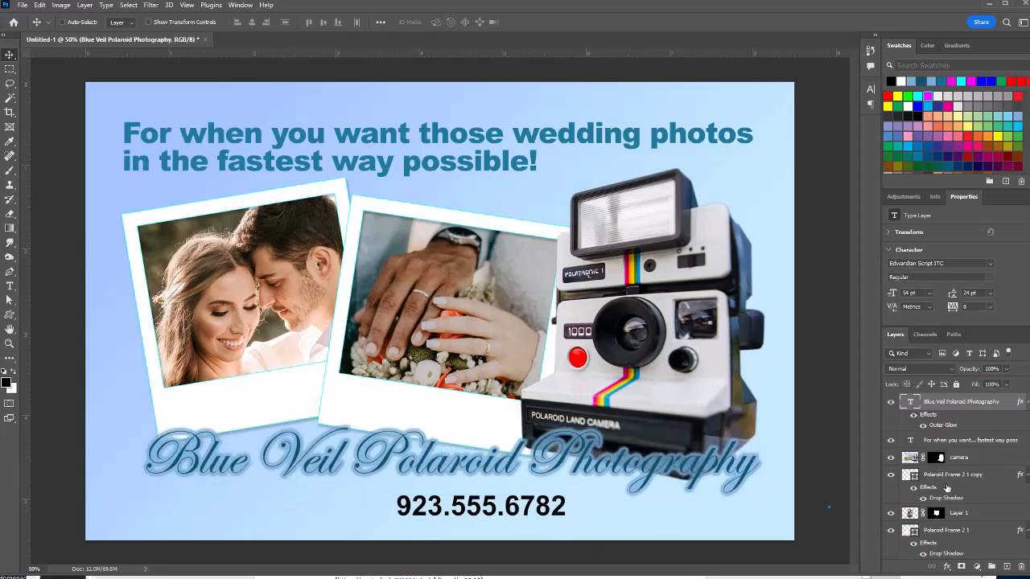
Move the phone number right and slightly up beneath the business name, and shift the camera up and a little right
{"action": "scroll", "coordinate": [947, 489], "scroll_direction": "down", "scroll_amount": 2}
{"action": "left_click", "coordinate": [940, 534]}
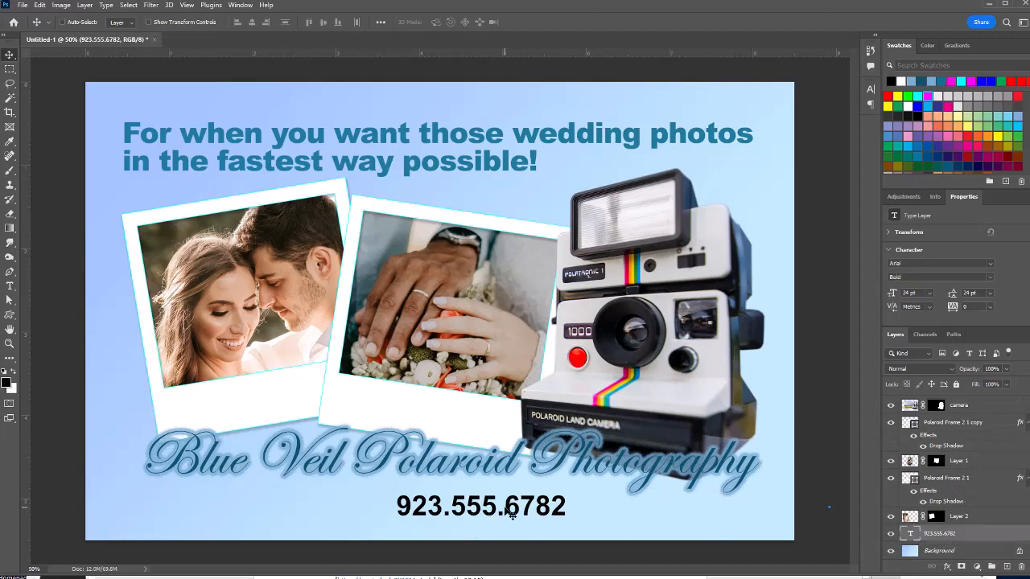
{"action": "left_click_drag", "start_coordinate": [511, 510], "coordinate": [562, 500]}
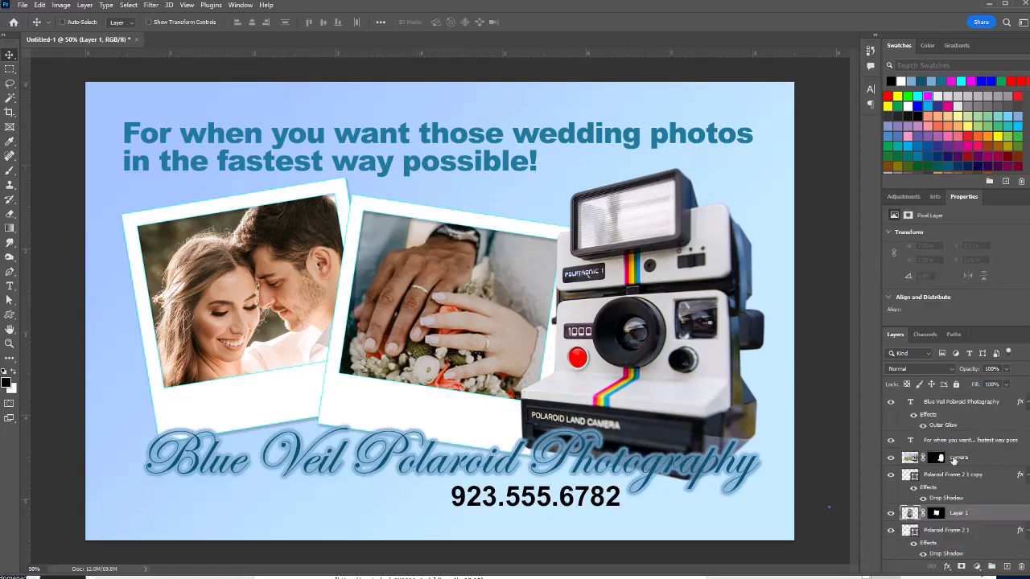
{"action": "left_click", "coordinate": [955, 459]}
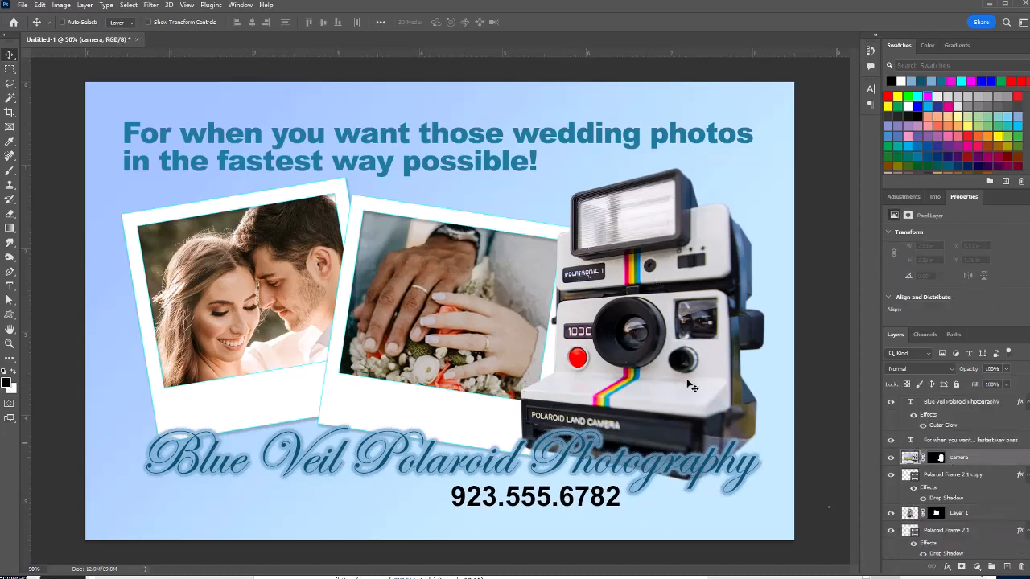
{"action": "left_click_drag", "start_coordinate": [691, 384], "coordinate": [689, 357]}
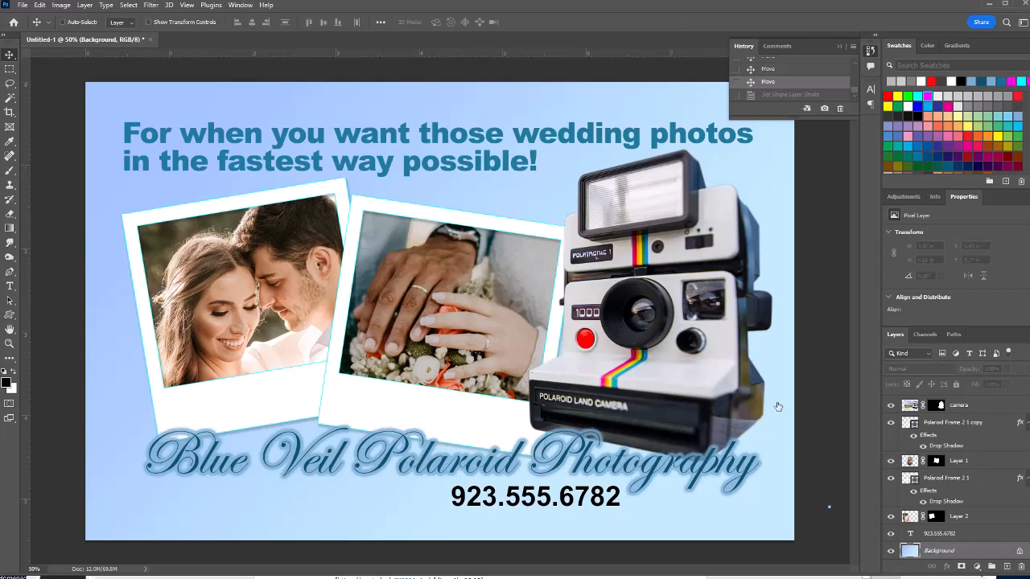
Make a new anti-aliased selection with a 2 px feather from the shape path of the frame around the hands photo
{"action": "left_click", "coordinate": [961, 426]}
{"action": "left_click", "coordinate": [11, 299]}
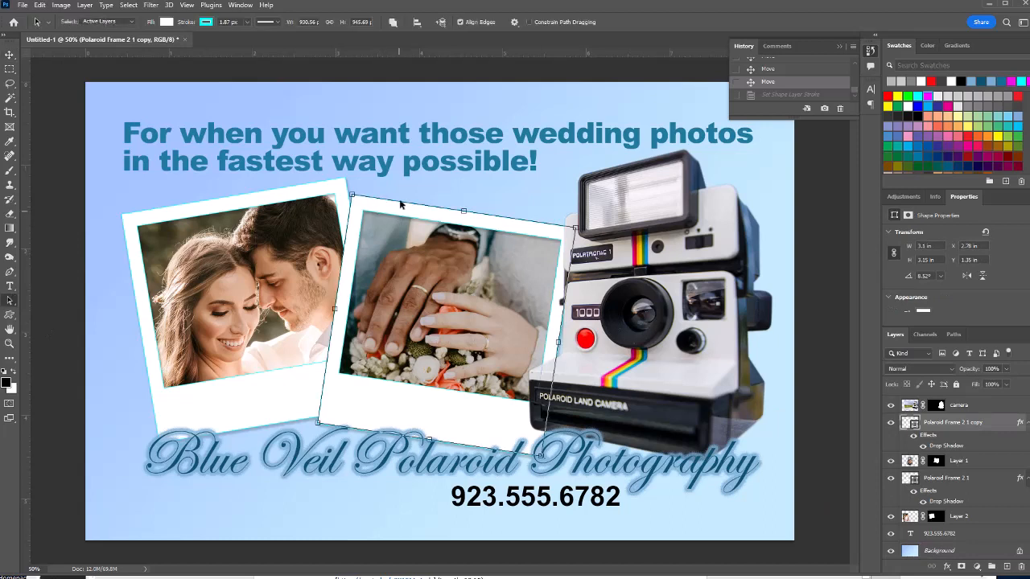
{"action": "left_click", "coordinate": [958, 337]}
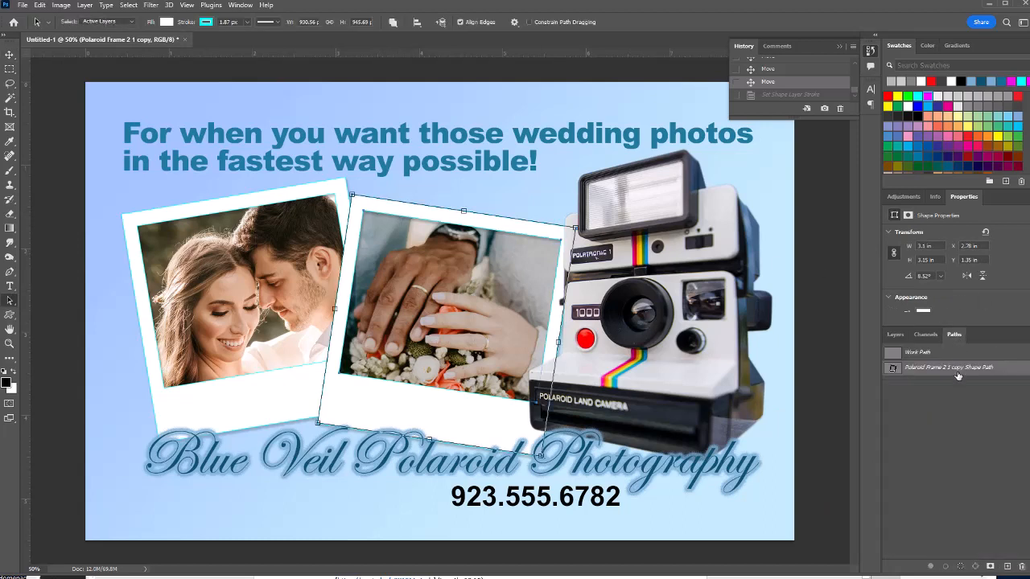
{"action": "left_click", "coordinate": [1024, 334]}
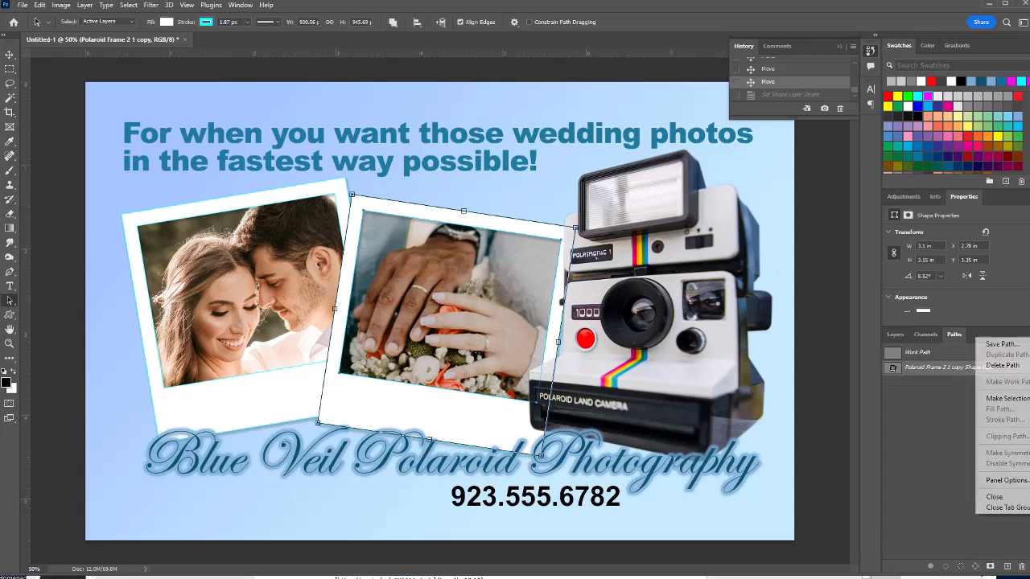
{"action": "left_click", "coordinate": [1007, 400]}
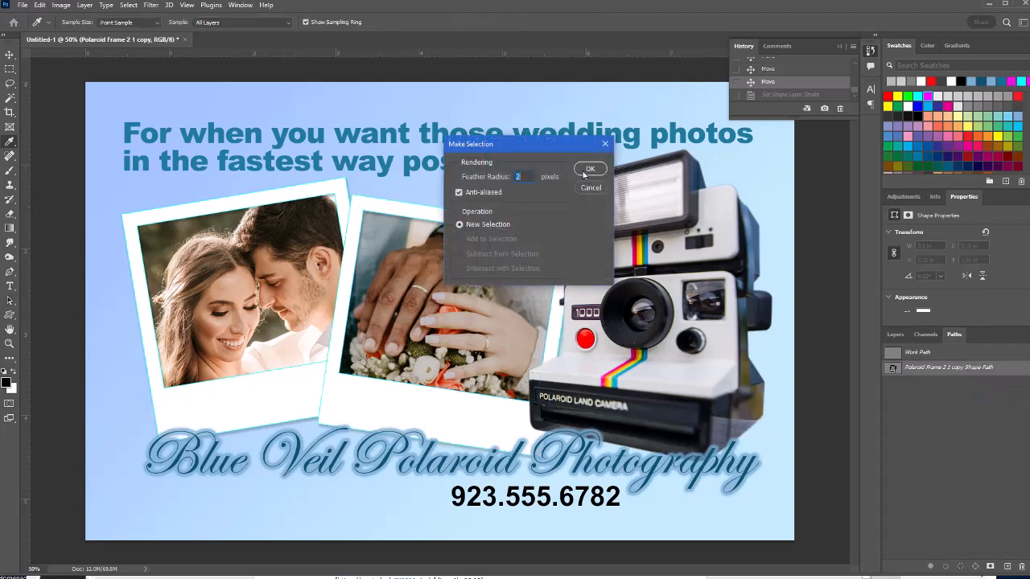
{"action": "left_click", "coordinate": [588, 170]}
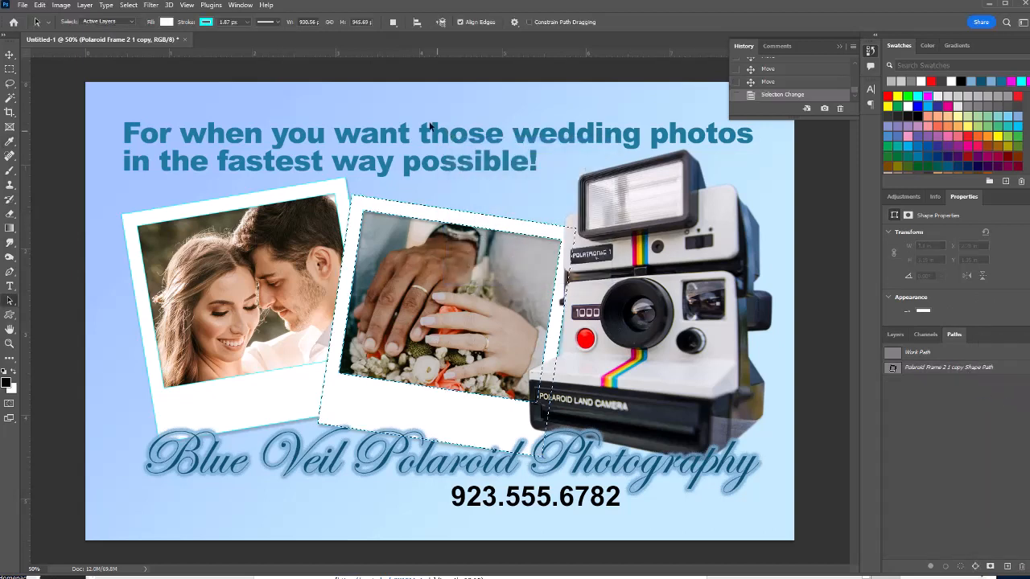
Change the stroke of the hands photo's frame to light gray and deselect the frame outline
{"action": "left_click", "coordinate": [206, 23]}
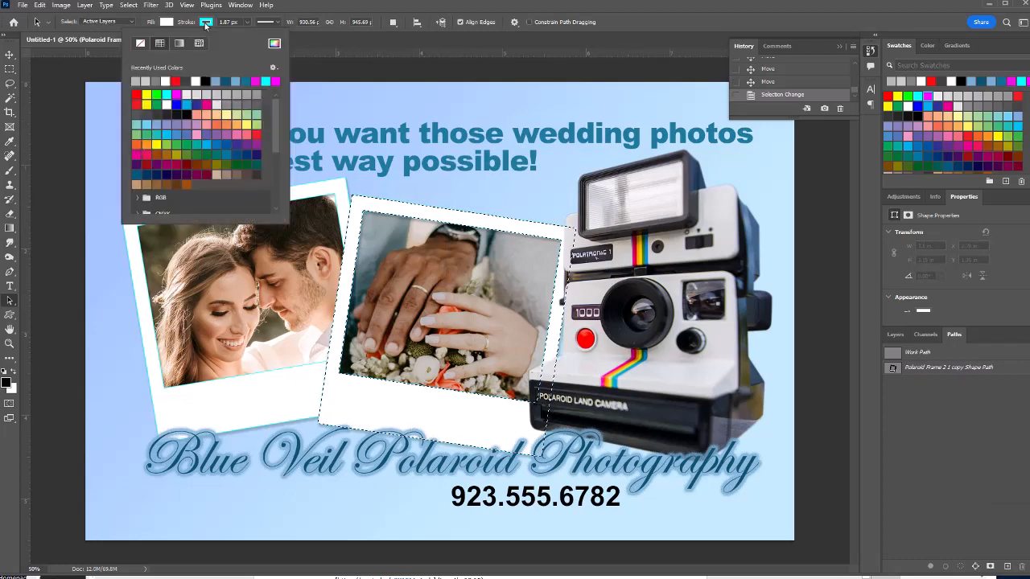
{"action": "left_click", "coordinate": [197, 94]}
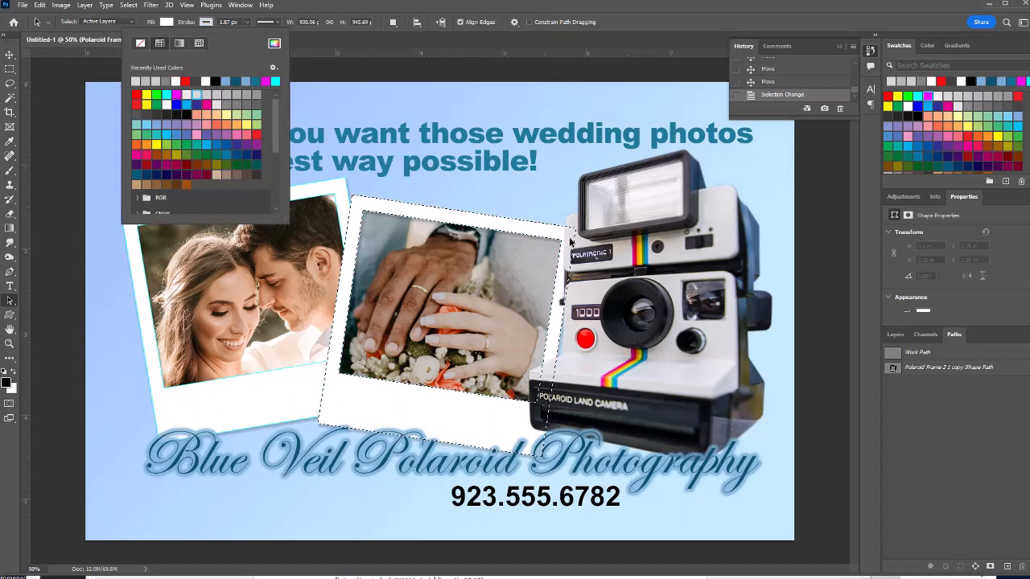
{"action": "left_click", "coordinate": [206, 22]}
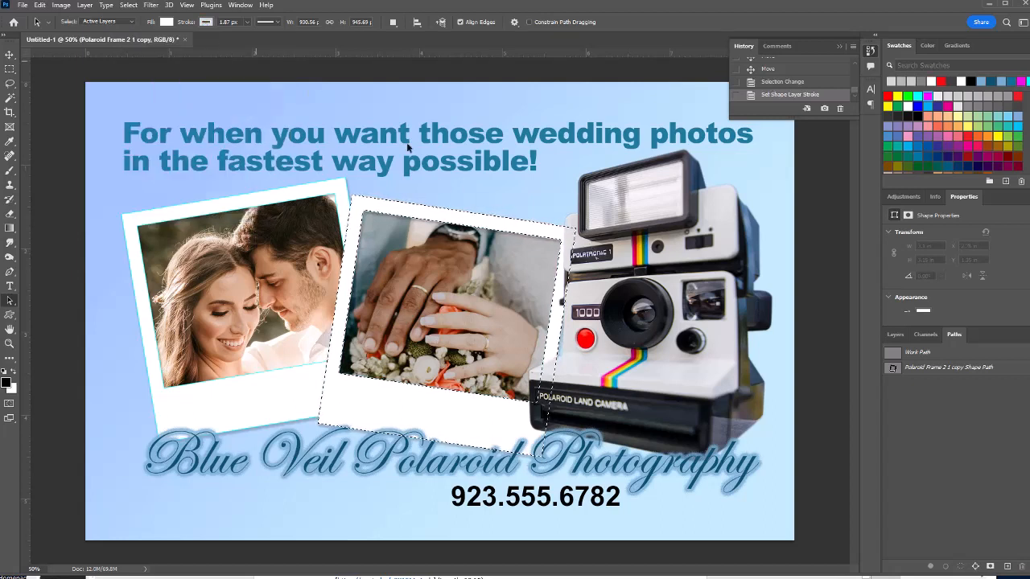
{"action": "left_click", "coordinate": [895, 334]}
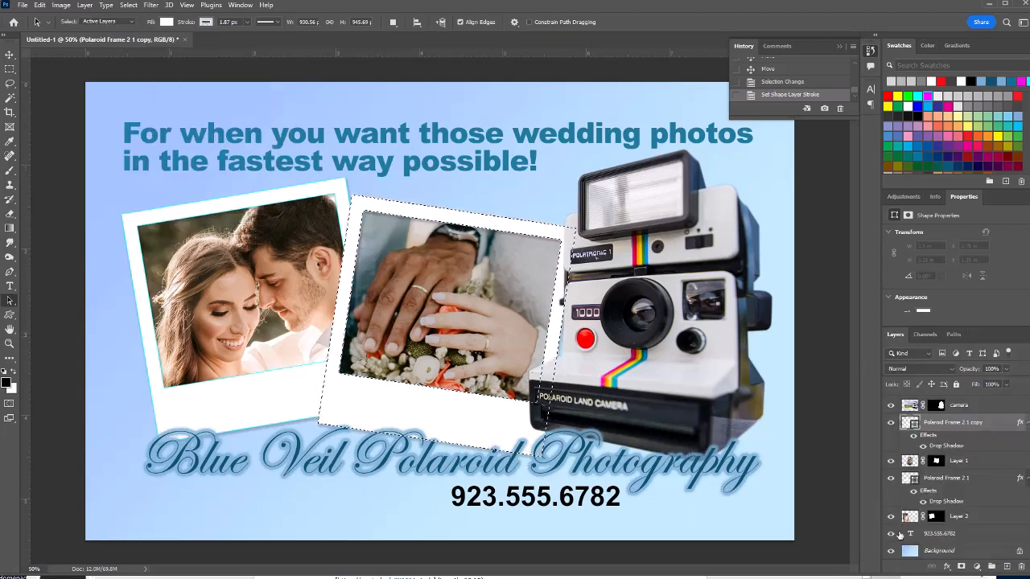
{"action": "left_click", "coordinate": [940, 552]}
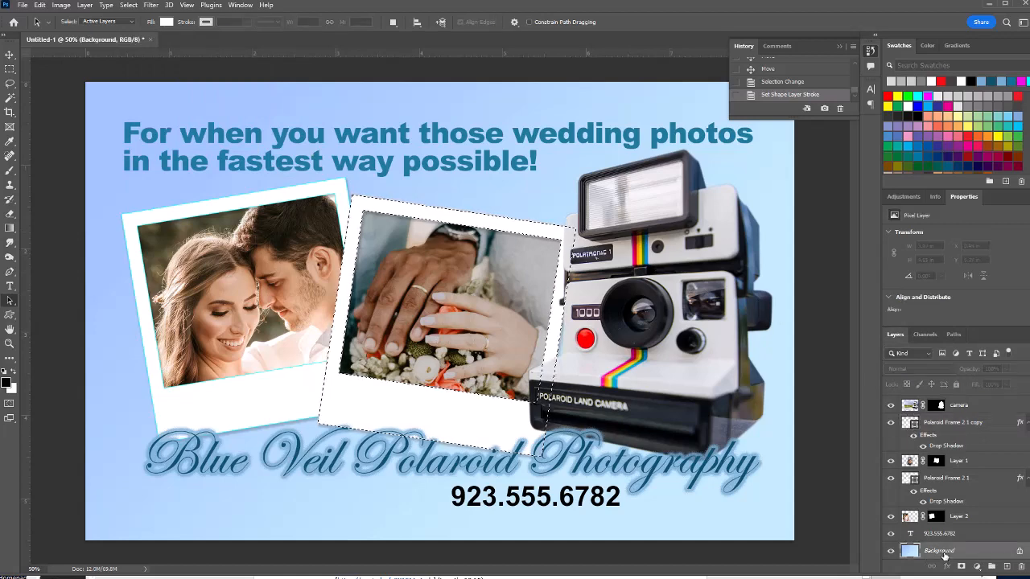
{"action": "key", "text": "ctrl+d"}
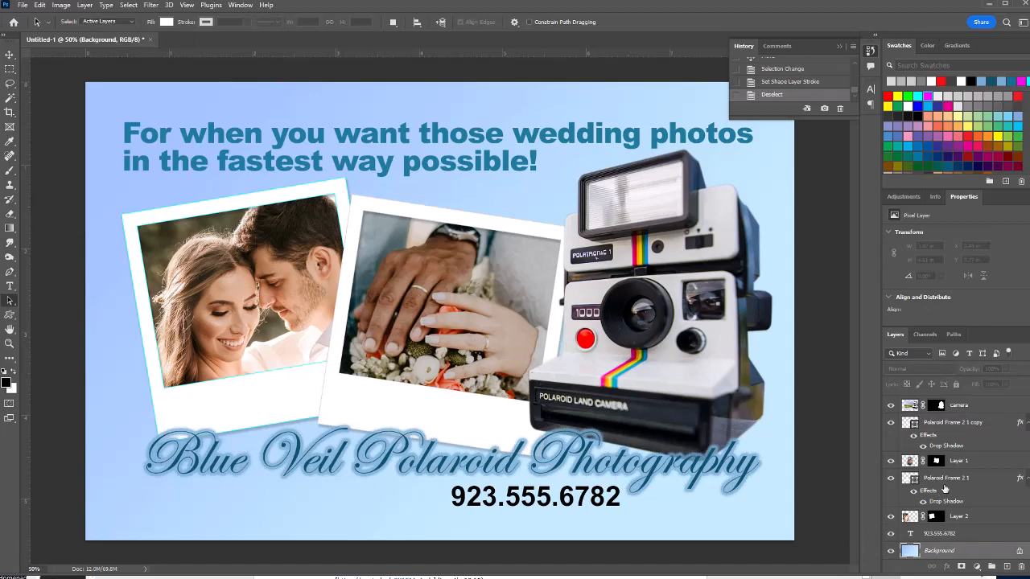
Make a new anti-aliased selection with a 2 px feather from the couple photo frame's shape path
{"action": "left_click", "coordinate": [945, 478]}
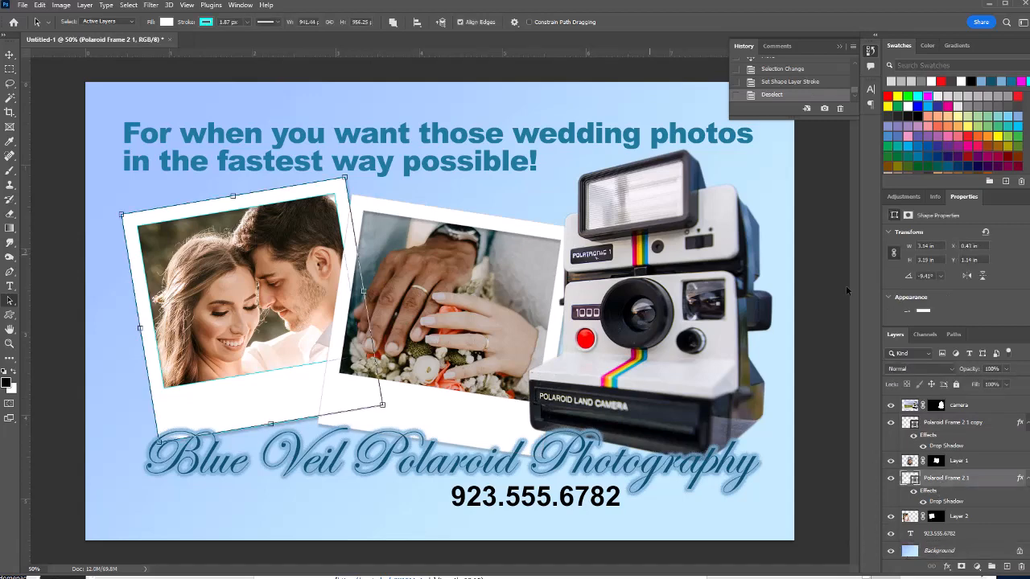
{"action": "left_click", "coordinate": [953, 334]}
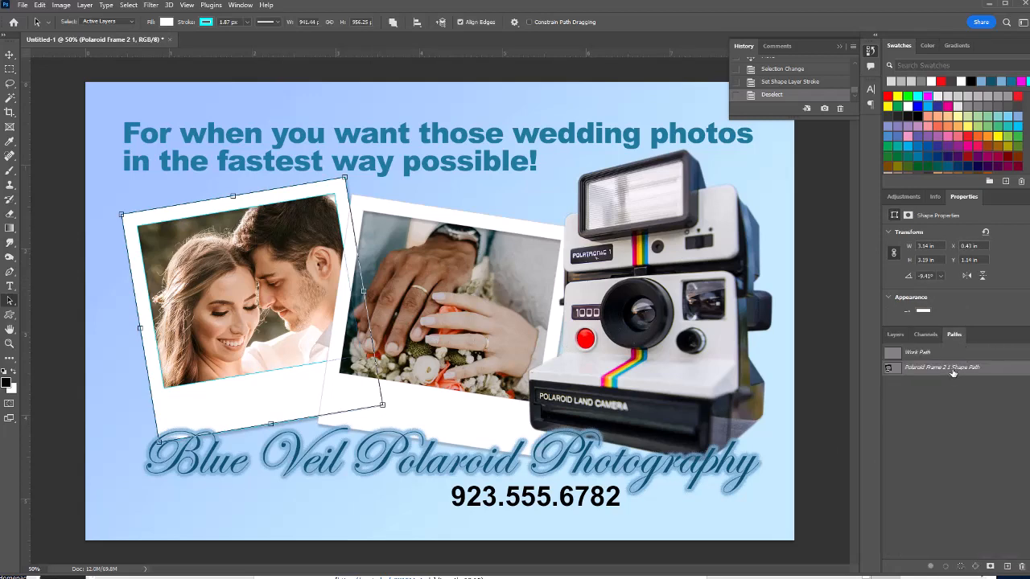
{"action": "right_click", "coordinate": [1028, 342]}
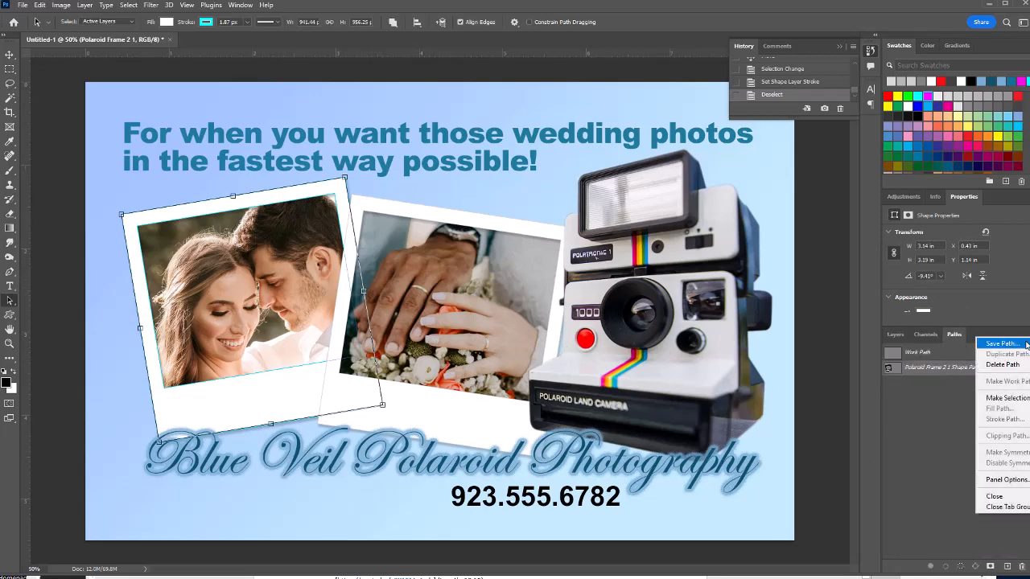
{"action": "left_click", "coordinate": [1005, 398]}
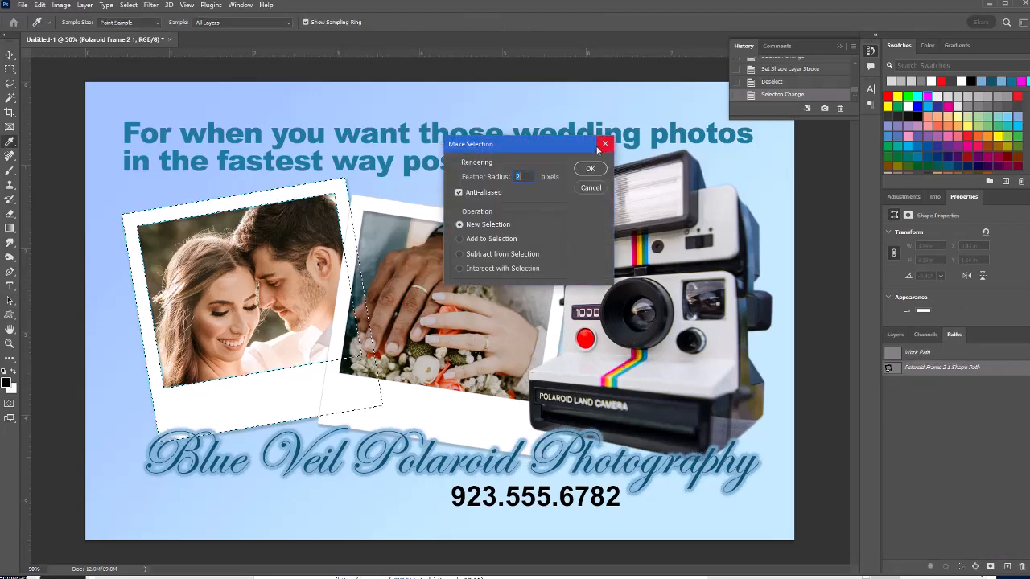
{"action": "left_click", "coordinate": [596, 169]}
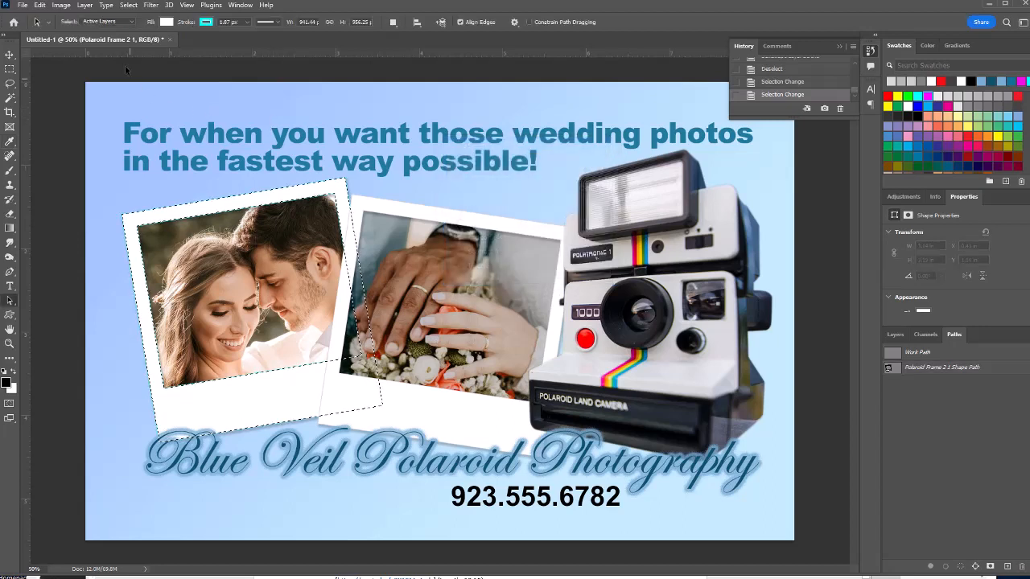
Change the stroke of the couple photo's frame to light gray and clear the selection
{"action": "left_click", "coordinate": [206, 22]}
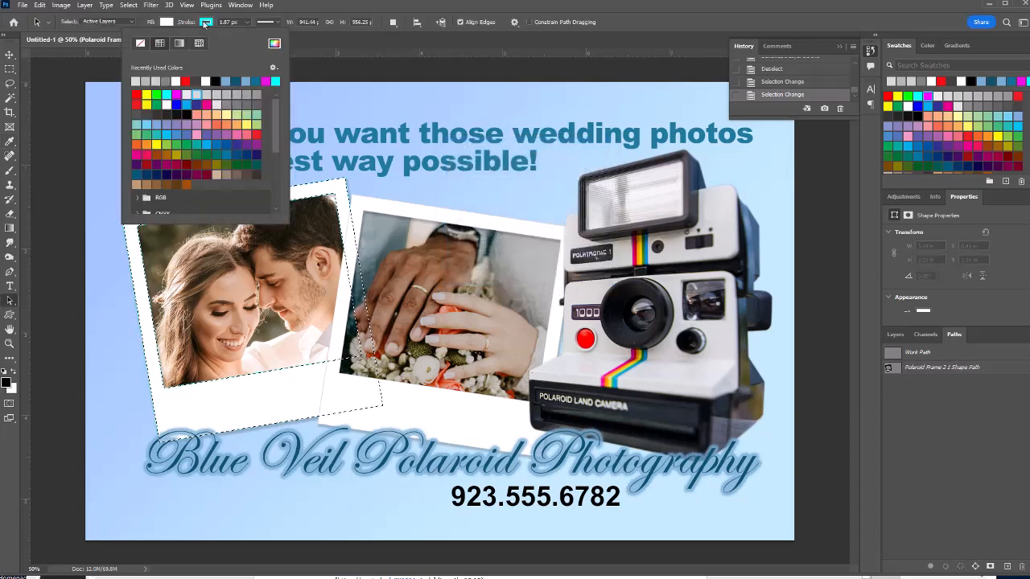
{"action": "left_click", "coordinate": [197, 94]}
{"action": "left_click", "coordinate": [206, 22]}
{"action": "left_click", "coordinate": [895, 334]}
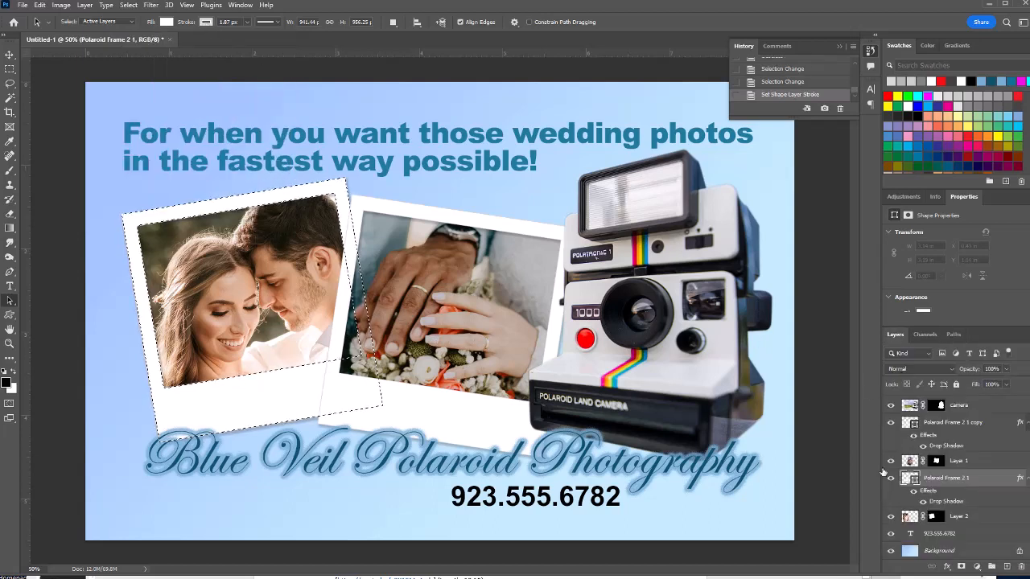
{"action": "left_click", "coordinate": [906, 554]}
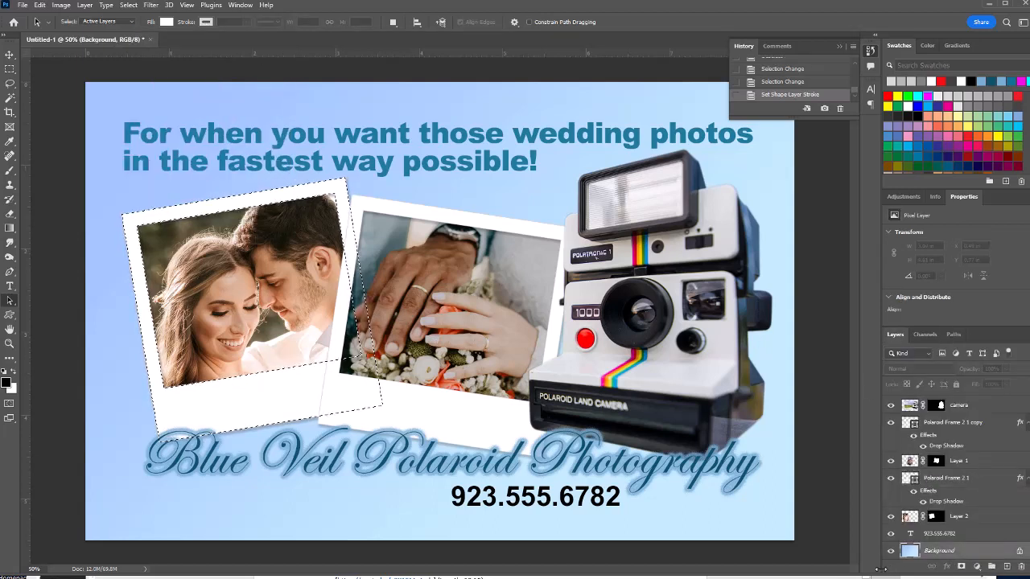
{"action": "key", "text": "ctrl+d"}
Move the two-line wedding photos headline up and slightly left, away from the frames and camera
{"action": "scroll", "coordinate": [958, 478], "scroll_direction": "up", "scroll_amount": 2}
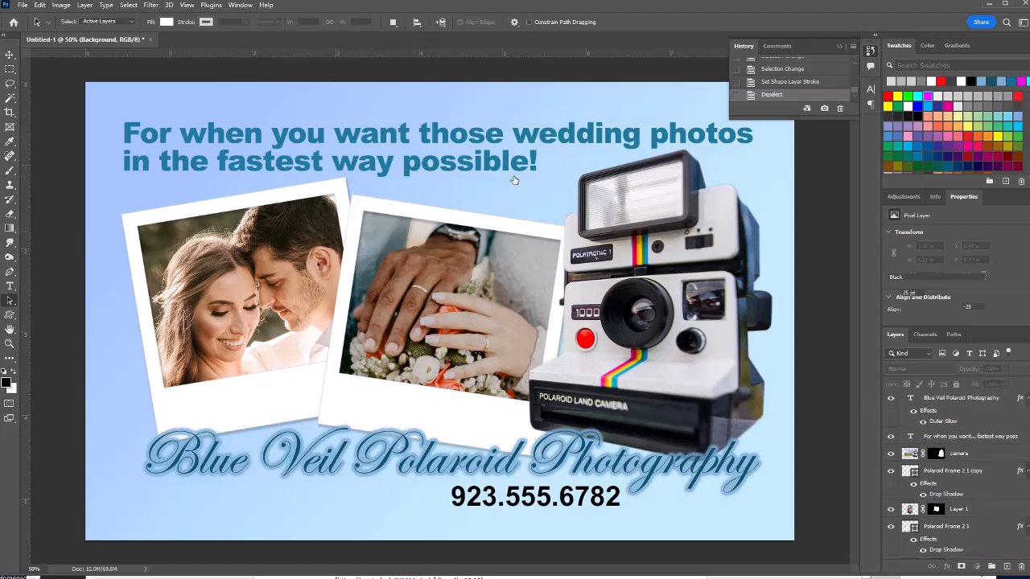
{"action": "left_click", "coordinate": [509, 169]}
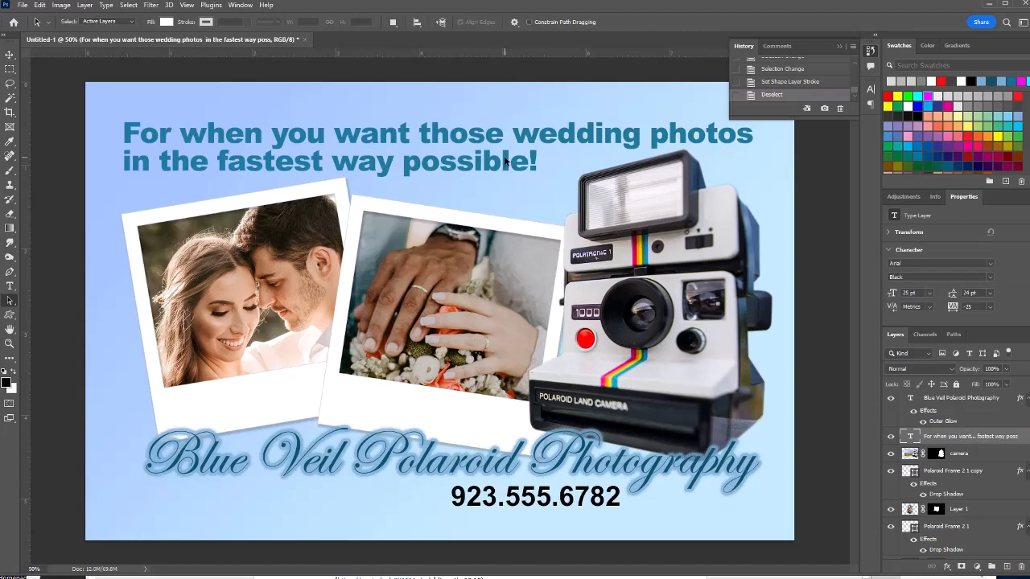
{"action": "key", "text": "v"}
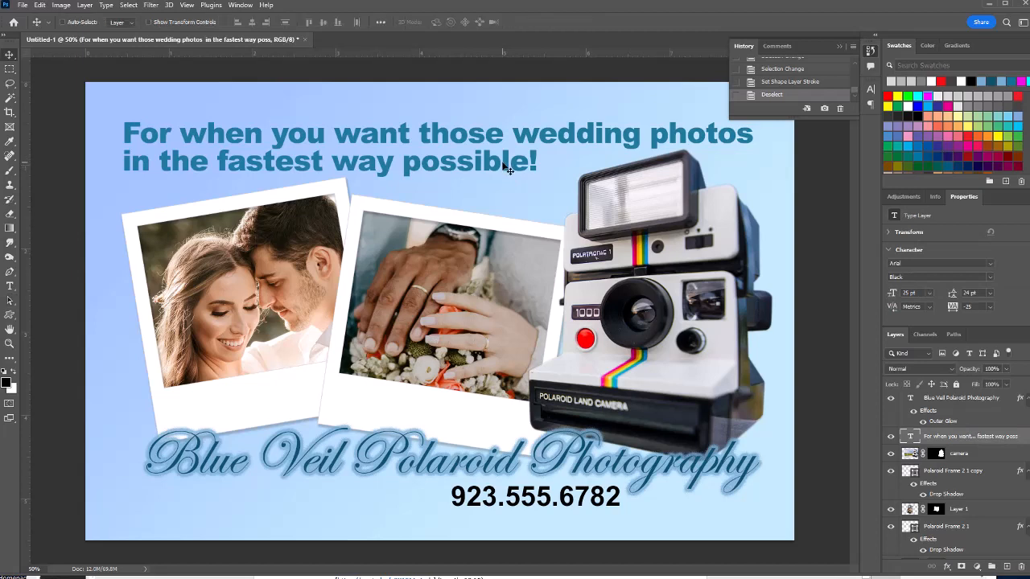
{"action": "left_click_drag", "start_coordinate": [505, 165], "coordinate": [500, 152]}
{"action": "left_click_drag", "start_coordinate": [504, 153], "coordinate": [505, 156]}
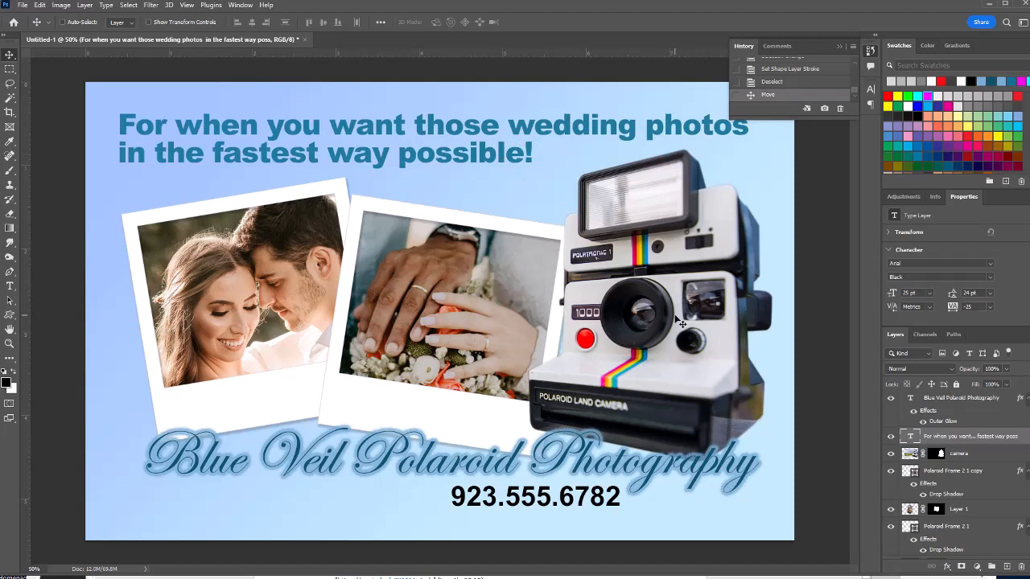
Save the advertisement as a layered PSD in the projects folder, named F02 Polaroid Photography followed by the author's surname in parentheses
{"action": "left_click", "coordinate": [22, 5]}
{"action": "left_click", "coordinate": [61, 139]}
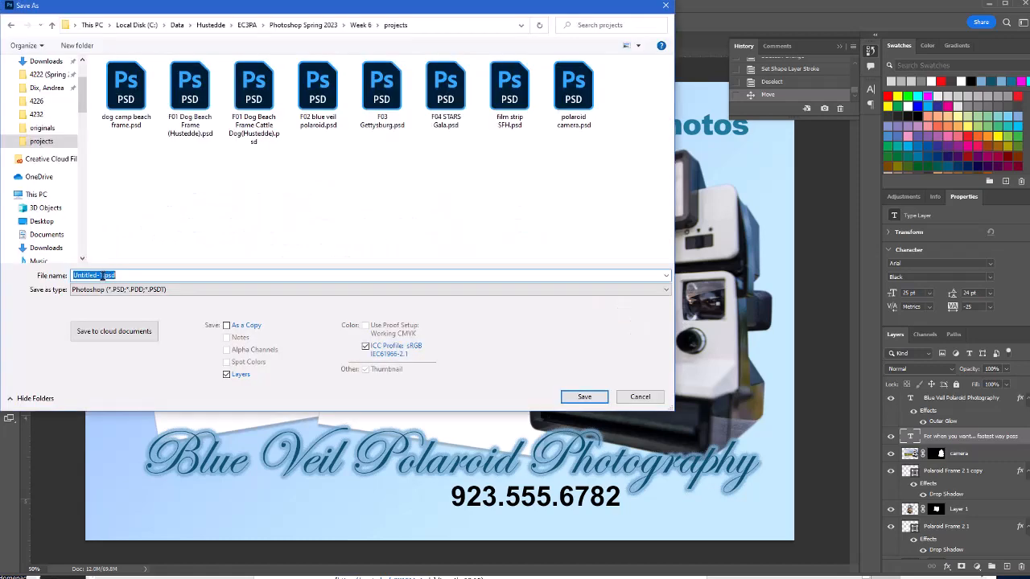
{"action": "left_click_drag", "start_coordinate": [103, 275], "coordinate": [72, 275]}
{"action": "type", "text": "F02 Polaroid Photogra"}
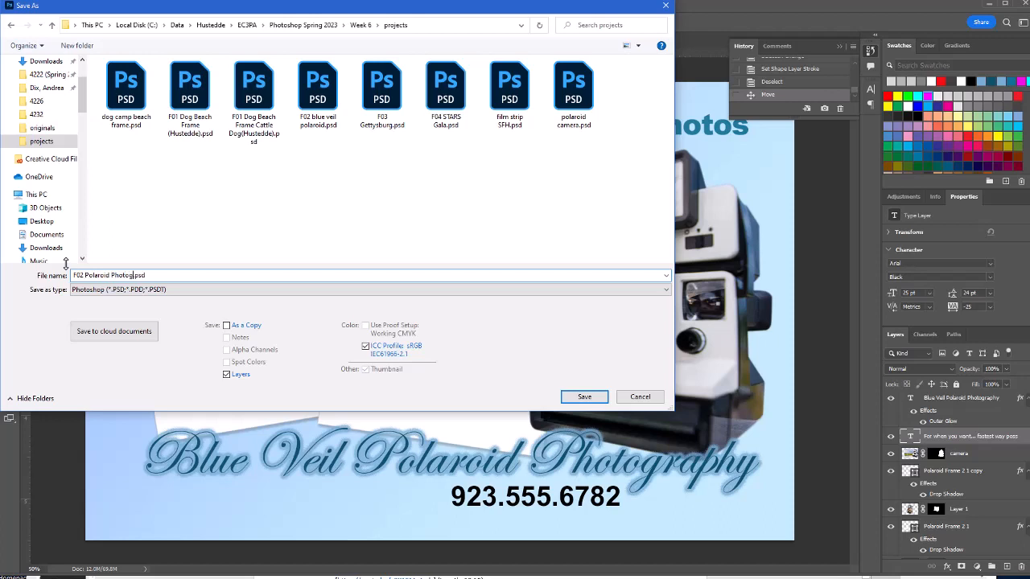
{"action": "type", "text": "phy (Hustedde)"}
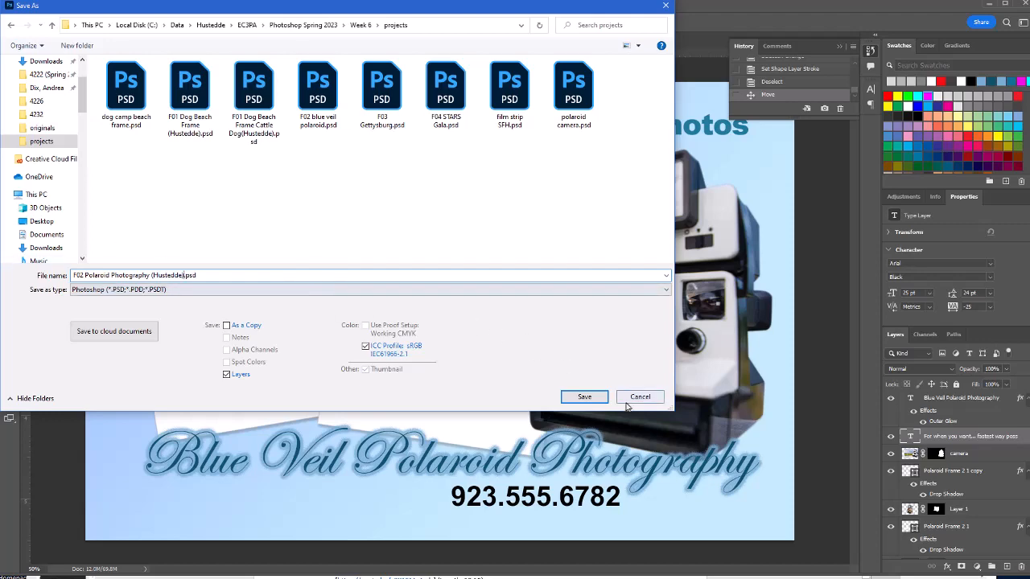
{"action": "left_click", "coordinate": [585, 397]}
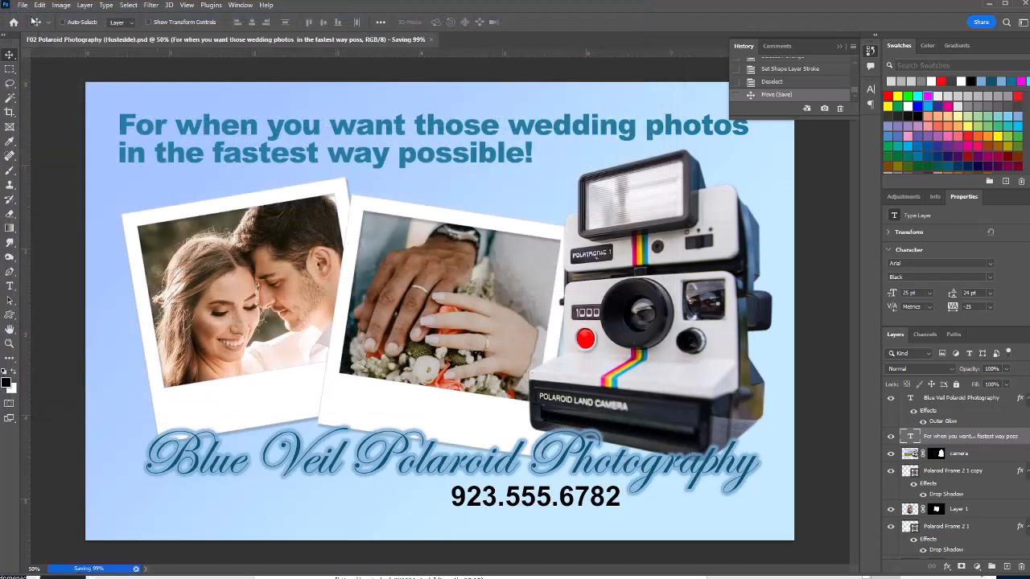
Save another version of the advertisement as a JPEG under the same file name in the projects folder
{"action": "left_click", "coordinate": [23, 4]}
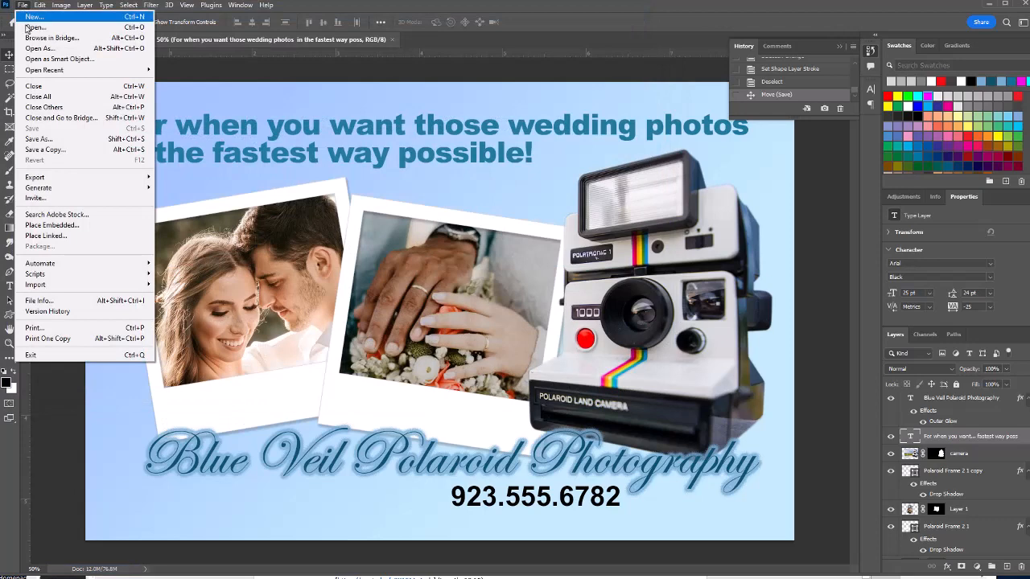
{"action": "left_click", "coordinate": [58, 140]}
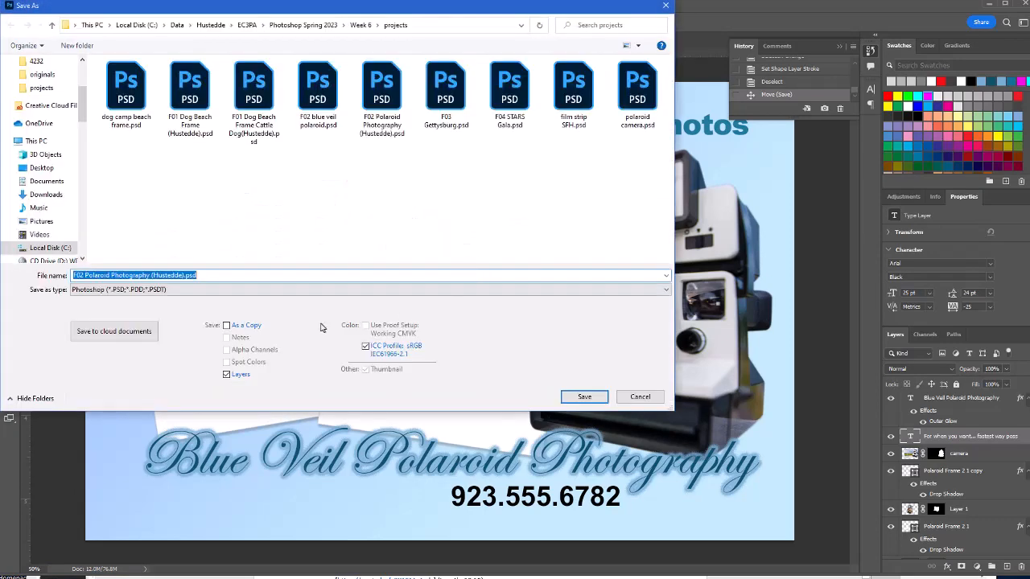
{"action": "left_click", "coordinate": [177, 289]}
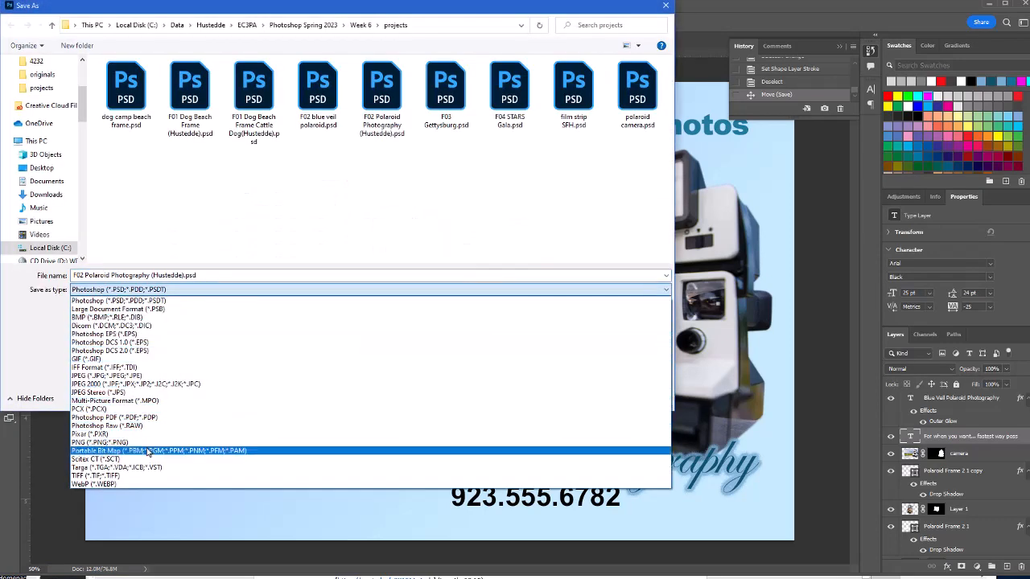
{"action": "left_click", "coordinate": [113, 377]}
{"action": "left_click", "coordinate": [589, 396]}
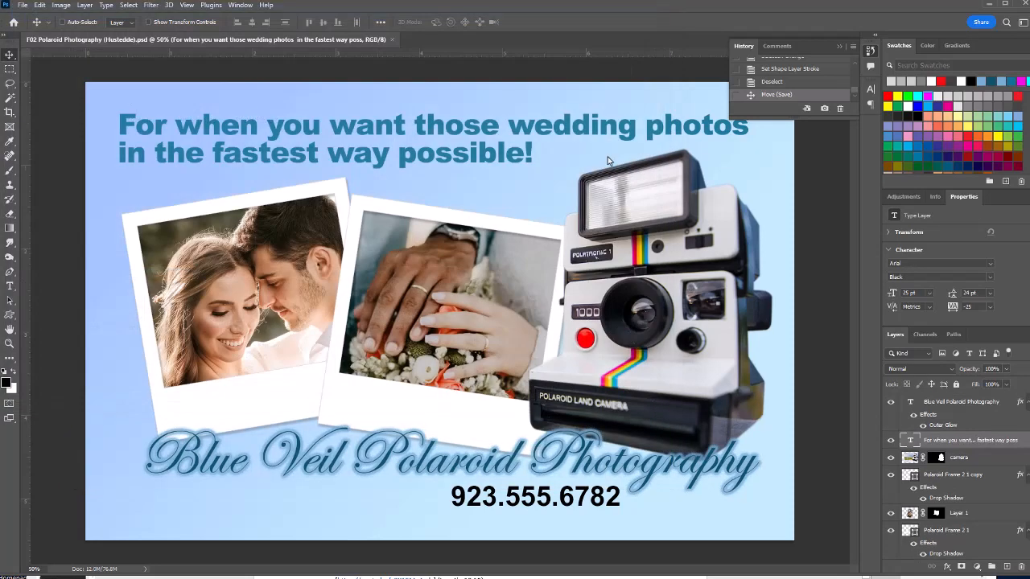